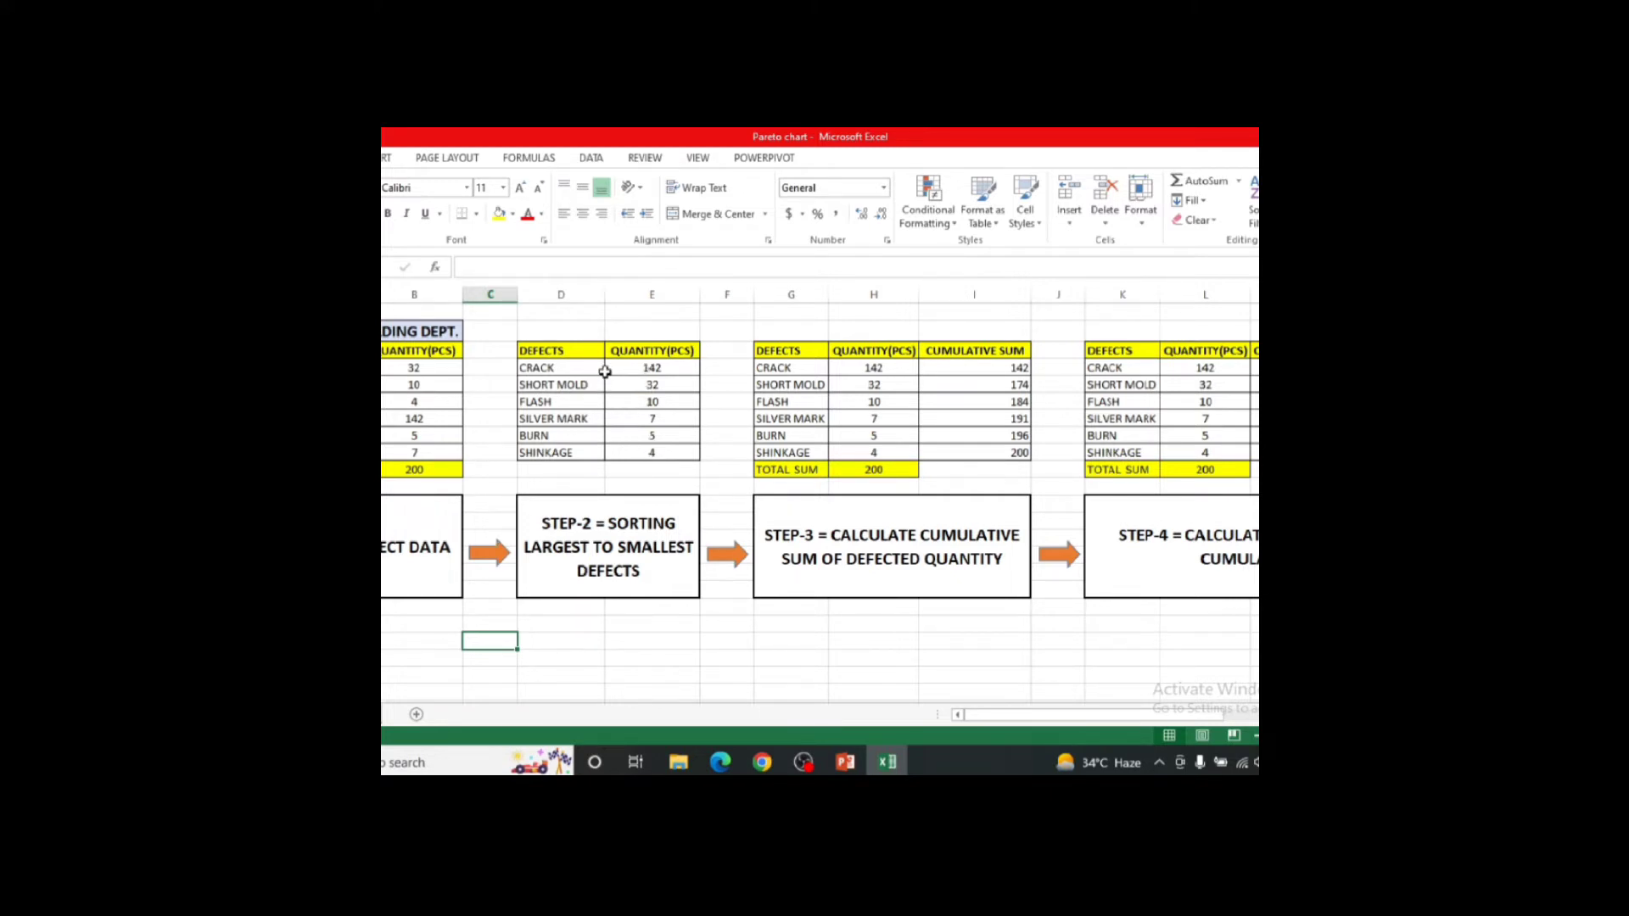
Clear the defect names and quantities from D4:E9 in the Step-2 sorting table, keeping its headers.
left_click(568, 371)
mouse_move(568, 370)
left_mouse_down()
mouse_move(648, 392)
mouse_move(653, 434)
left_mouse_up()
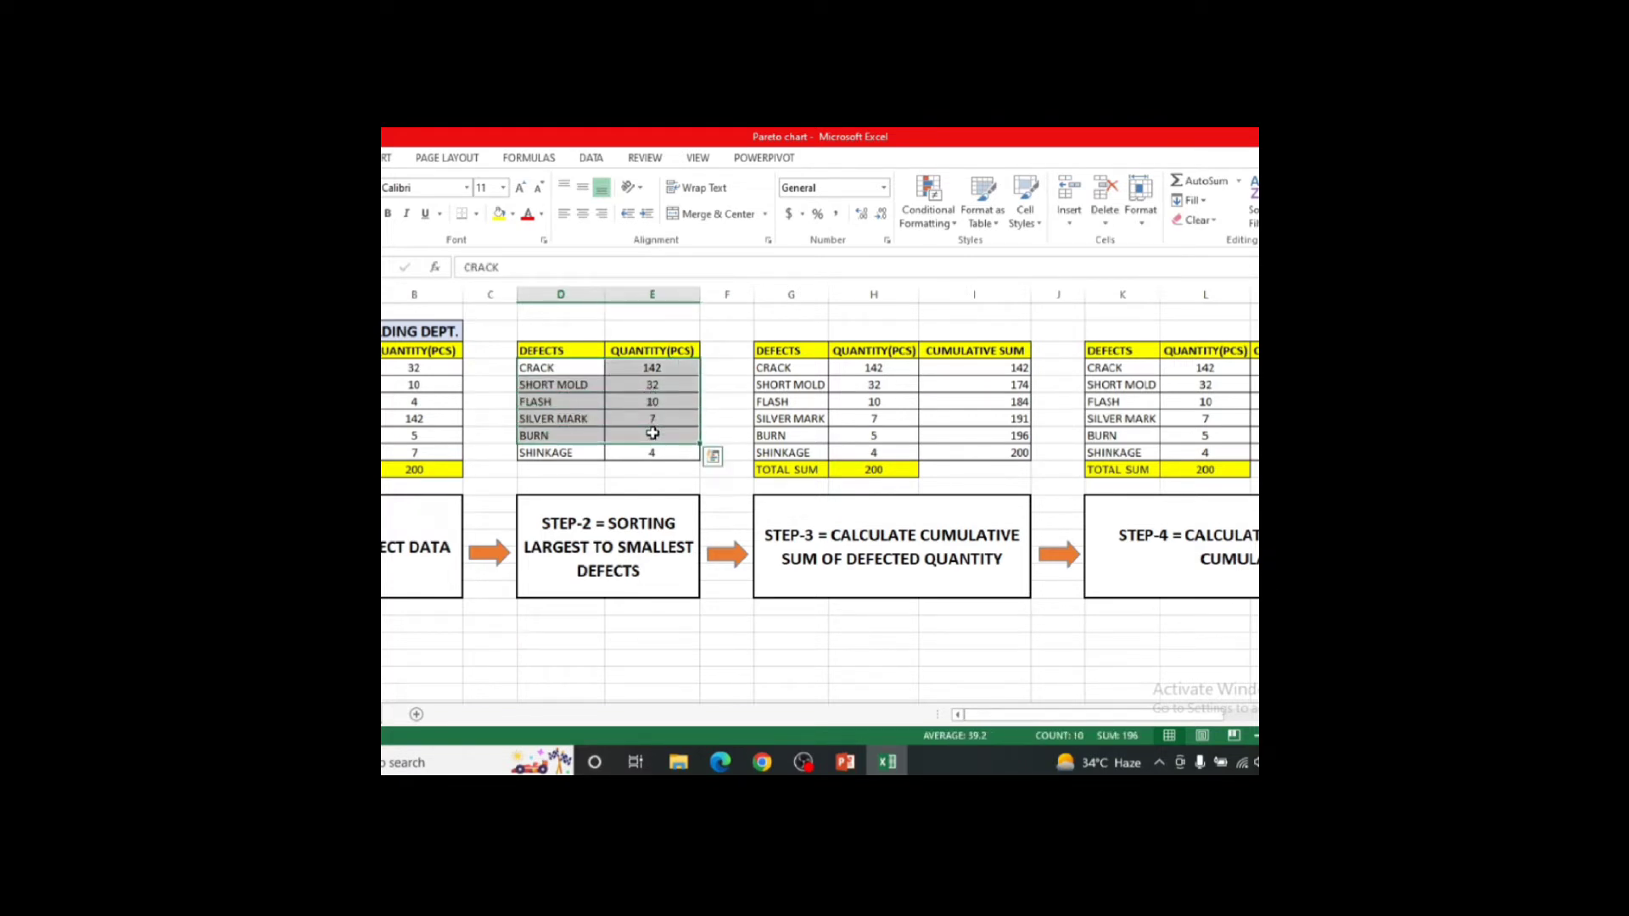
key("shift+Down")
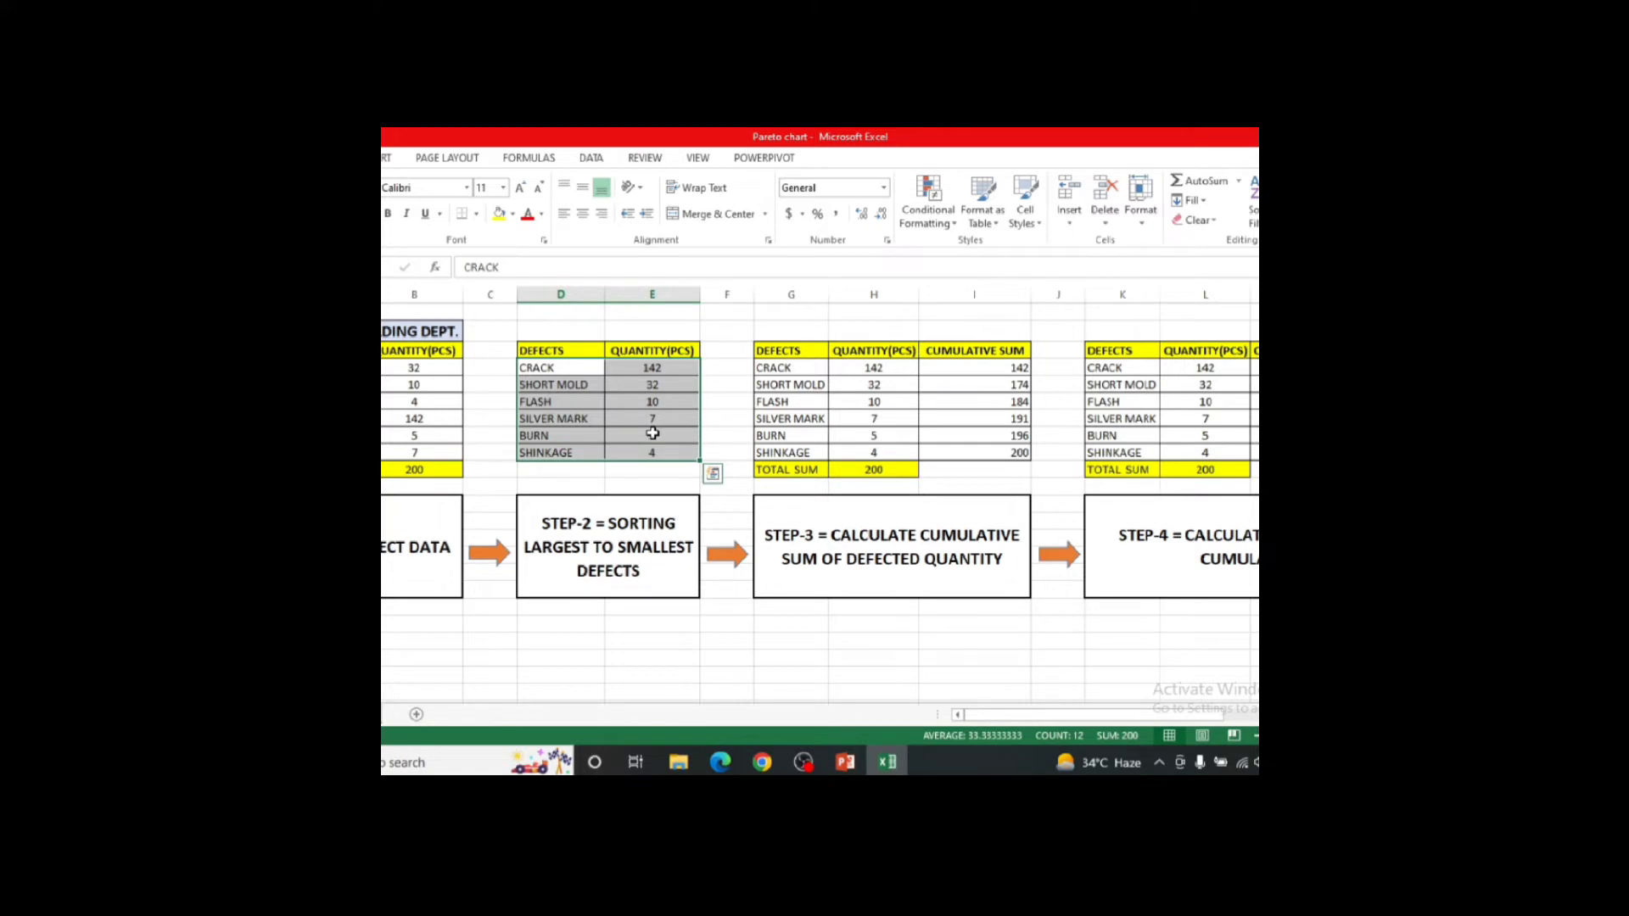
key("Delete")
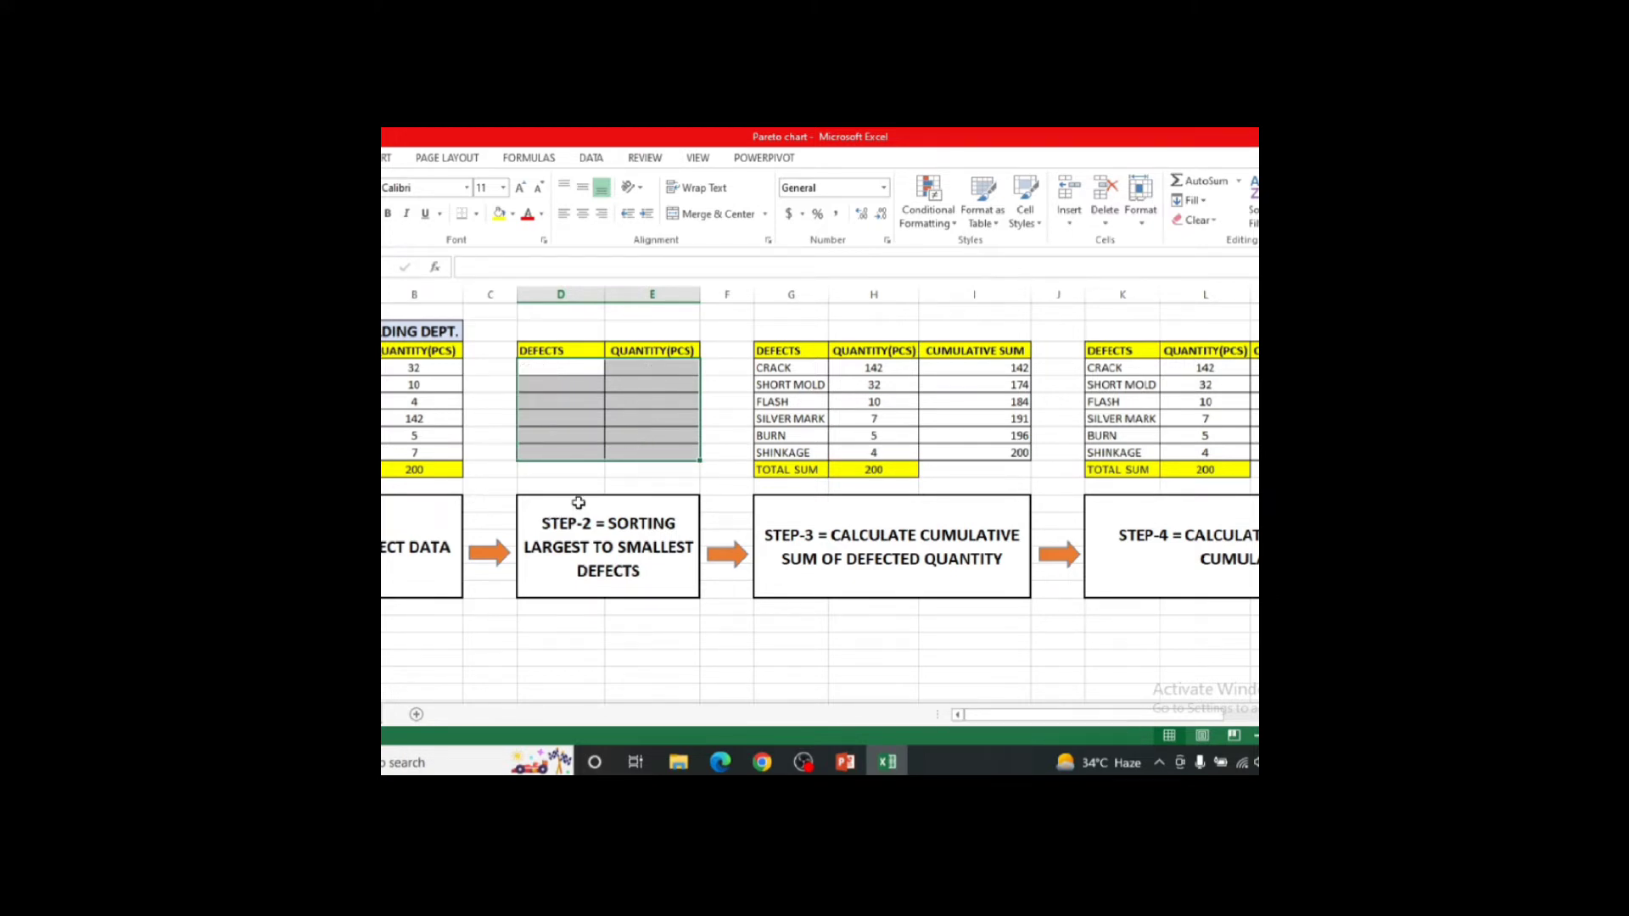
left_click(675, 480)
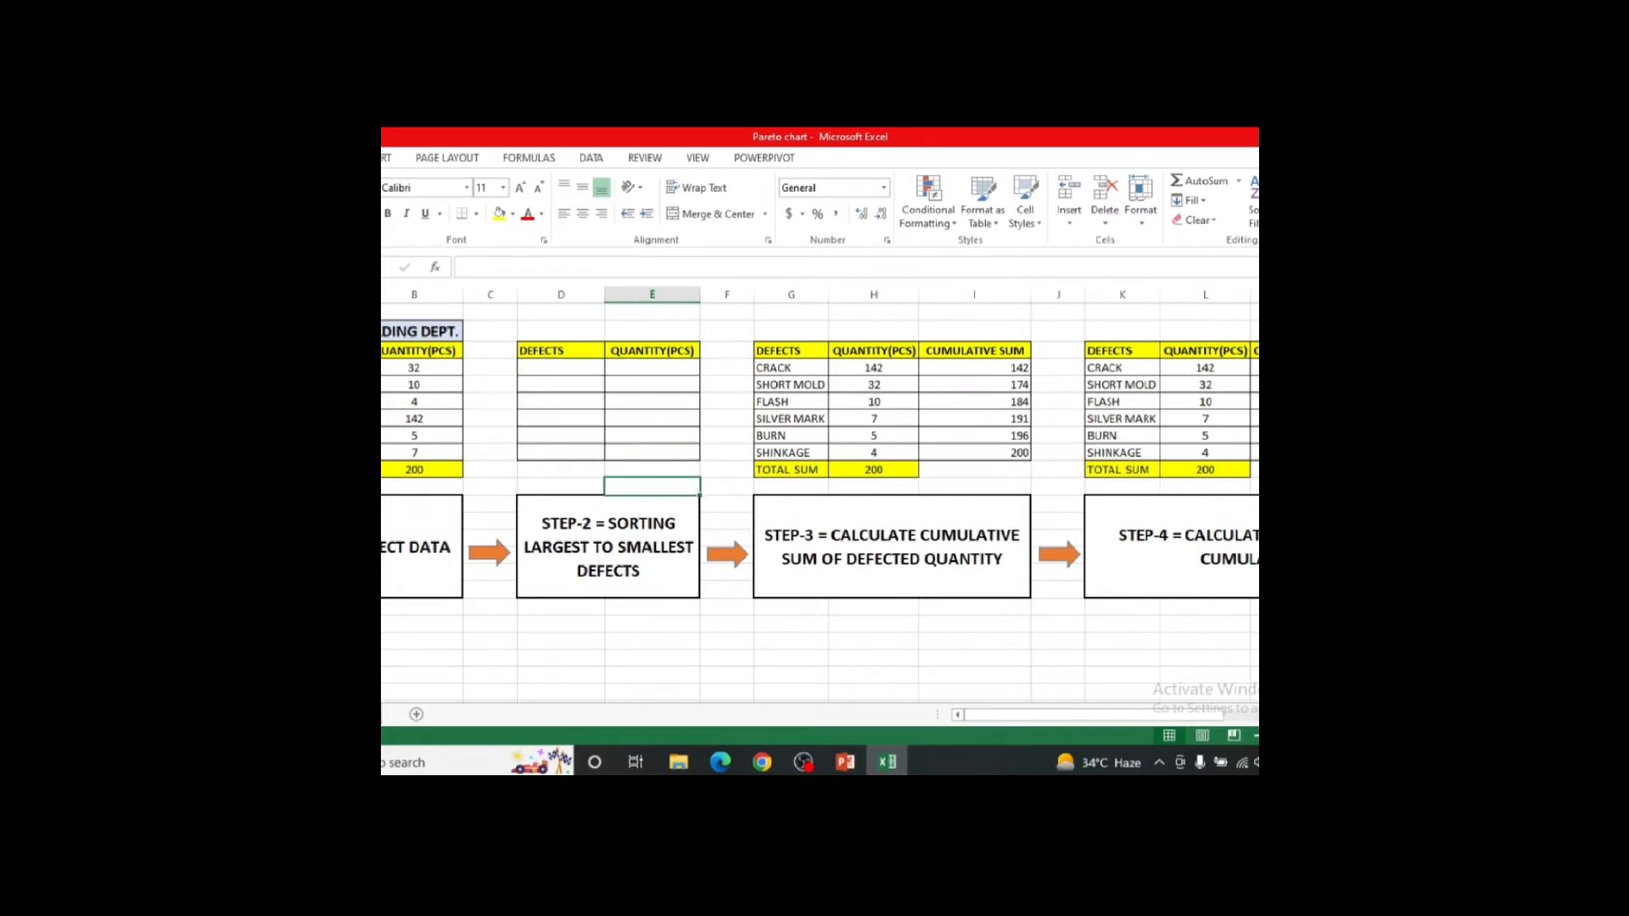
Copy the defect names and quantities from the Step-1 collected data, without the total, into the Step-2 table starting at D4.
left_click_drag(383, 367, 421, 454)
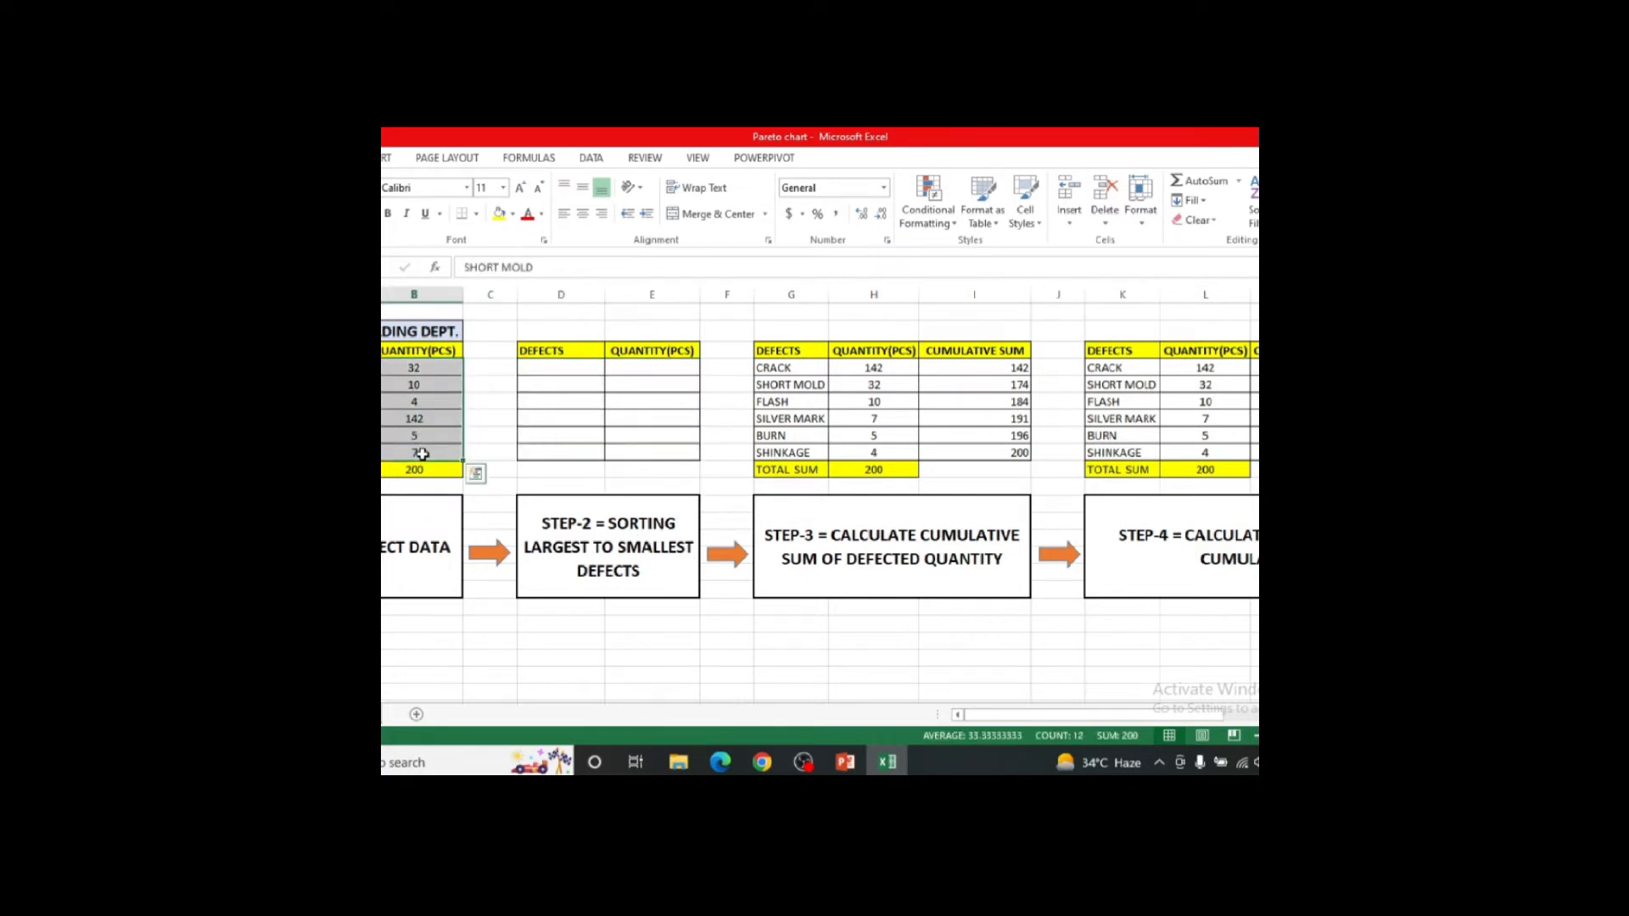
key("ctrl+c")
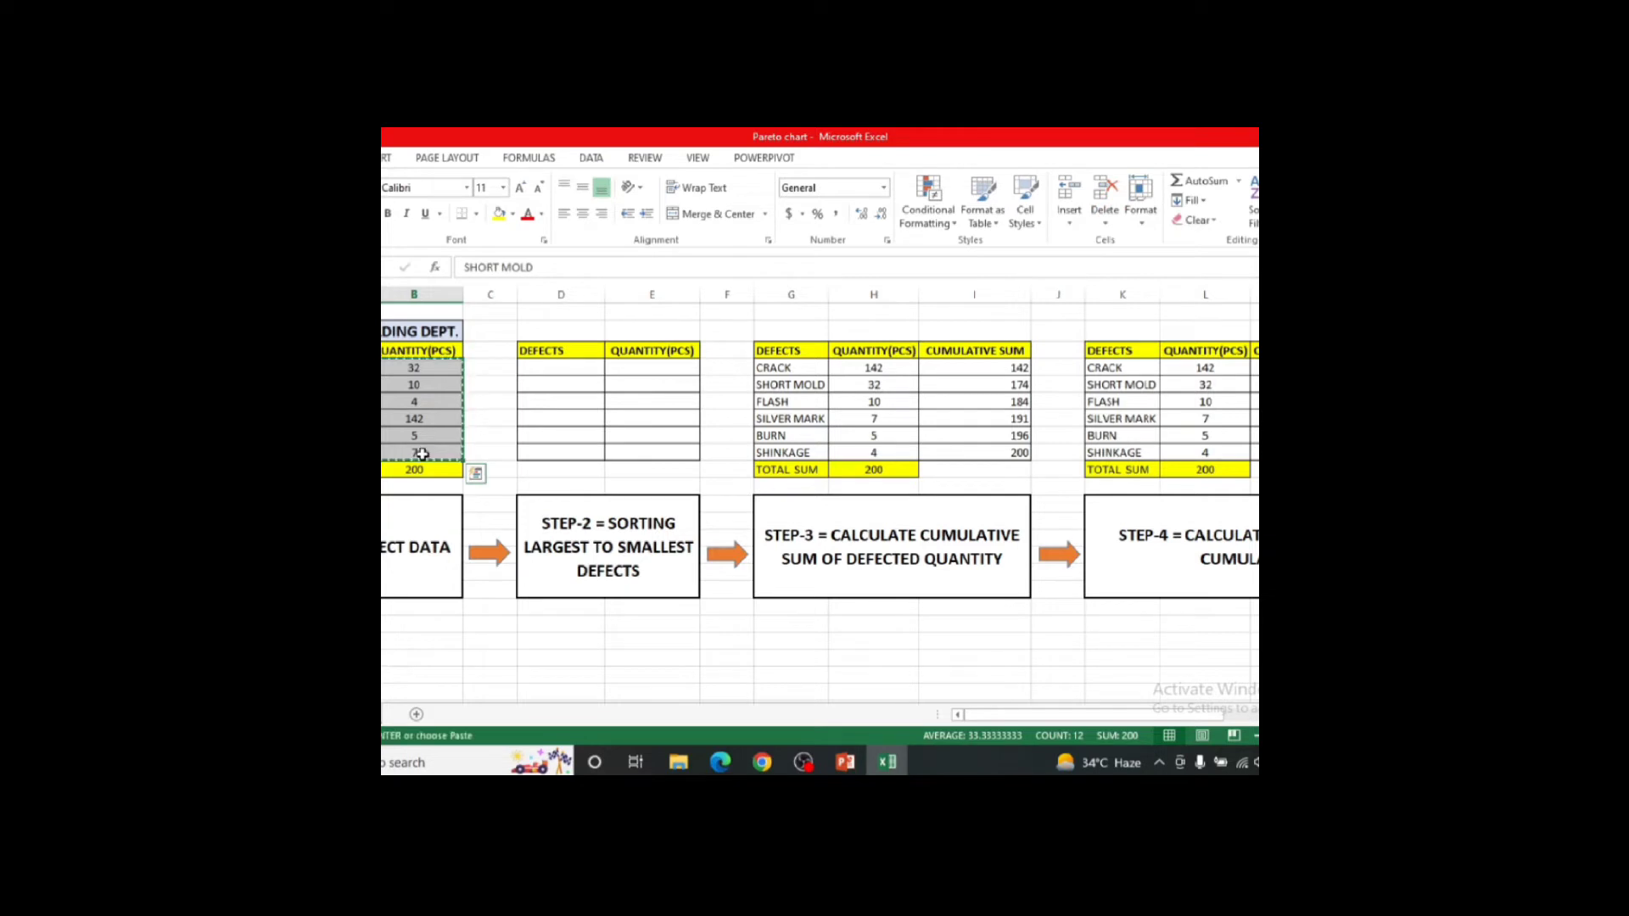
left_click(549, 366)
key("ctrl+v")
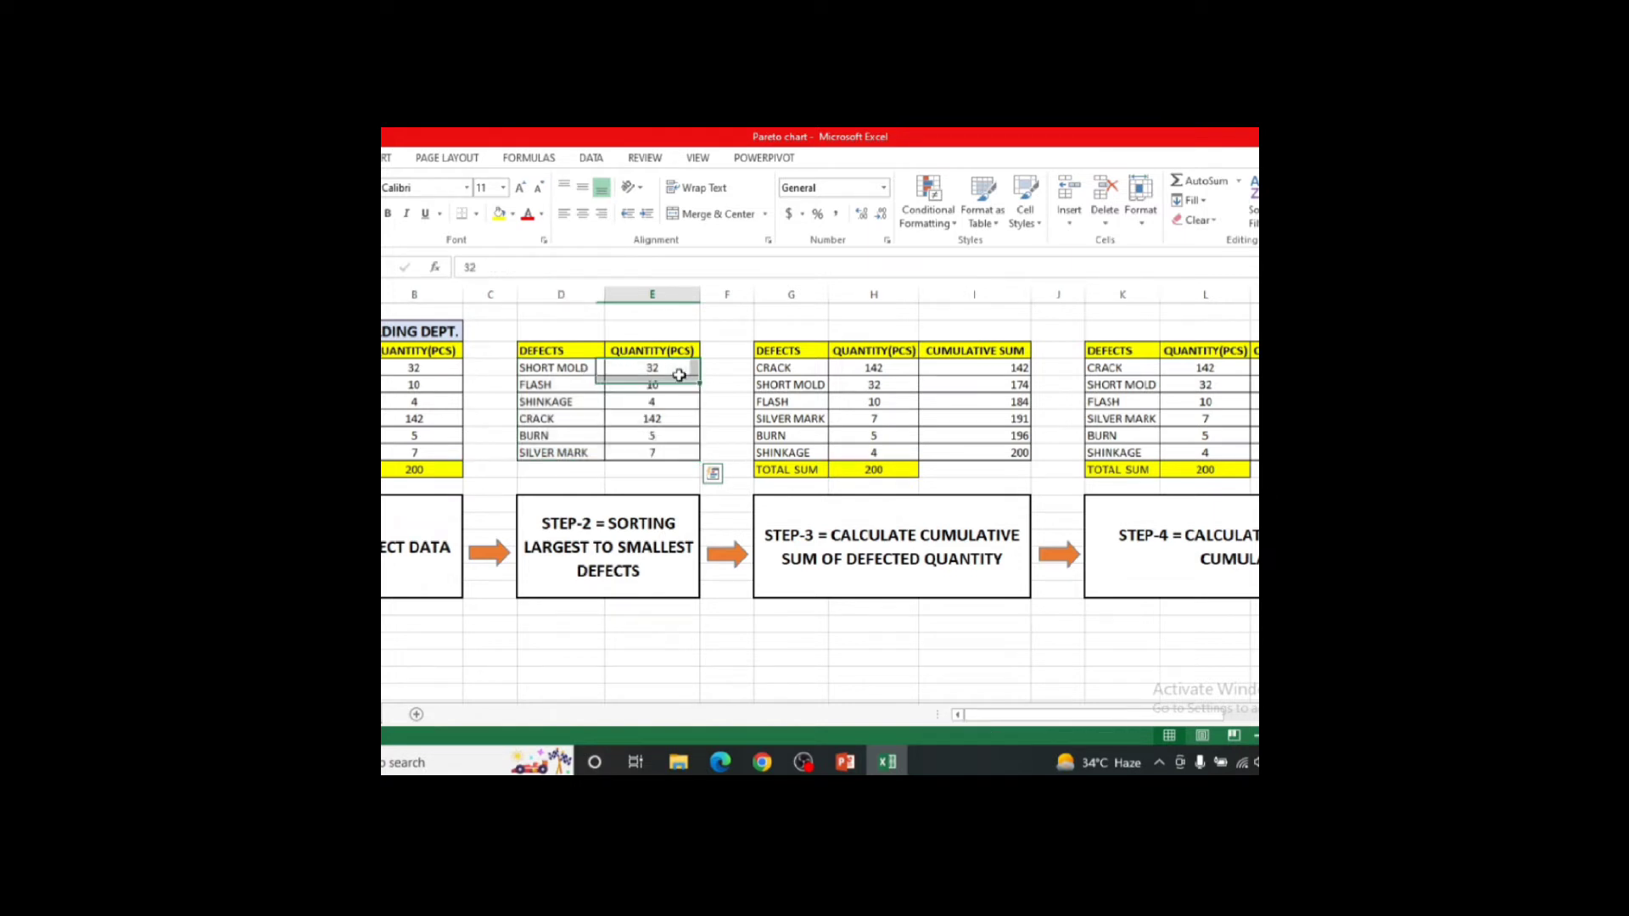
Sort the Step-2 quantities in E4:E9 from largest to smallest, expanding the selection so the defect names move with them.
left_click(676, 371)
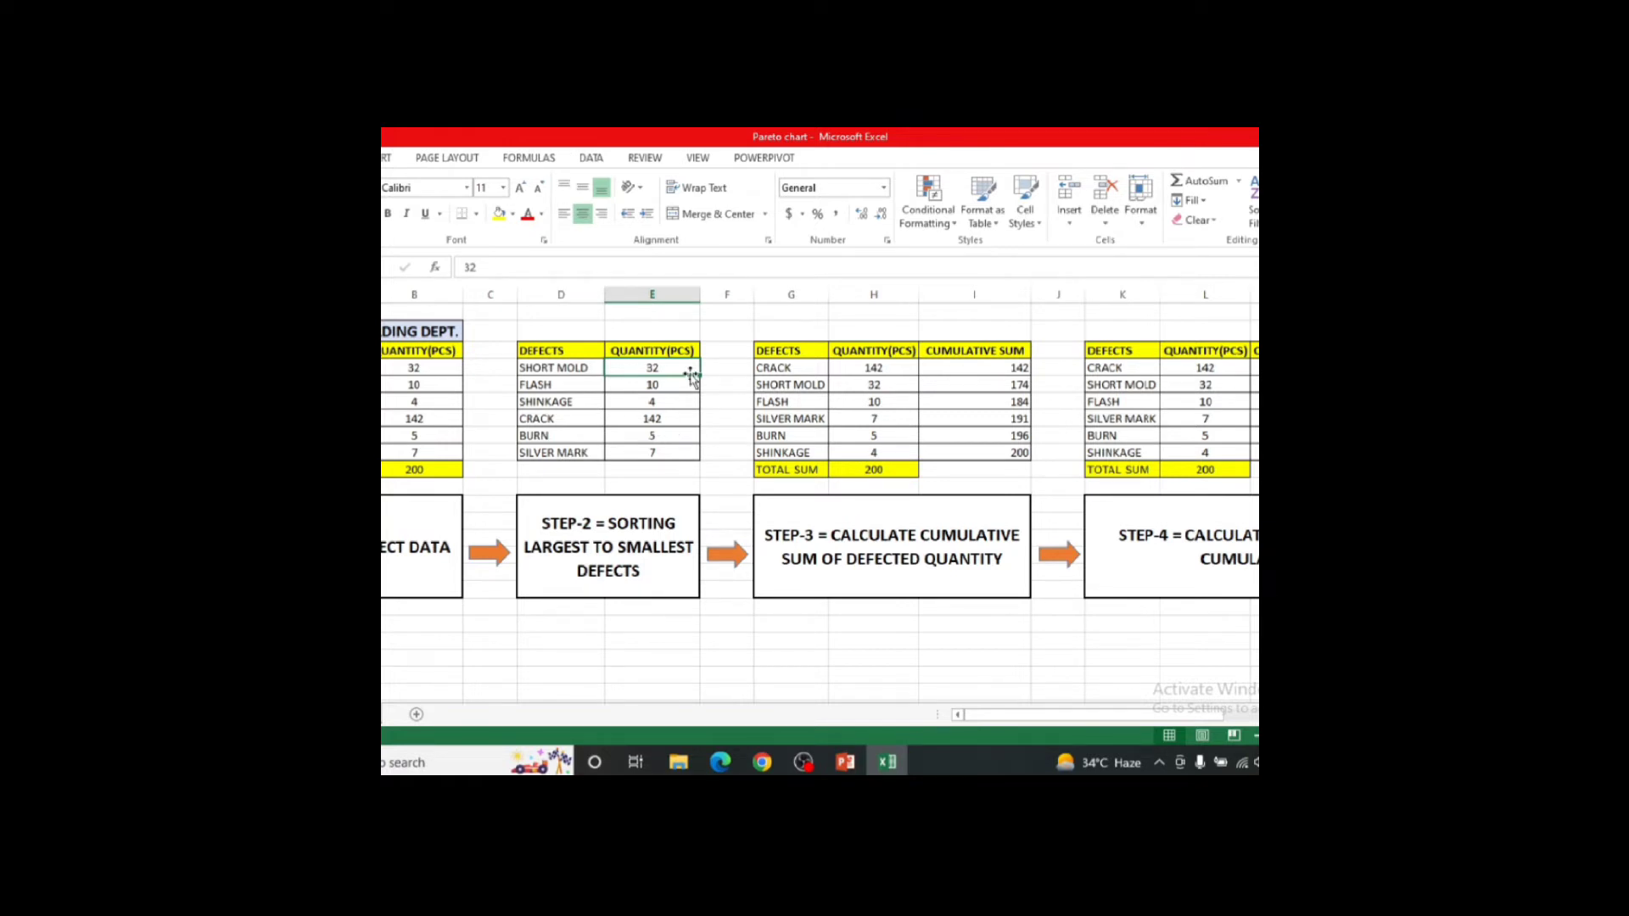
key("shift+Down")
key("shift+Down")
key("shift+Down")
key("shift+Down")
key("shift+Down")
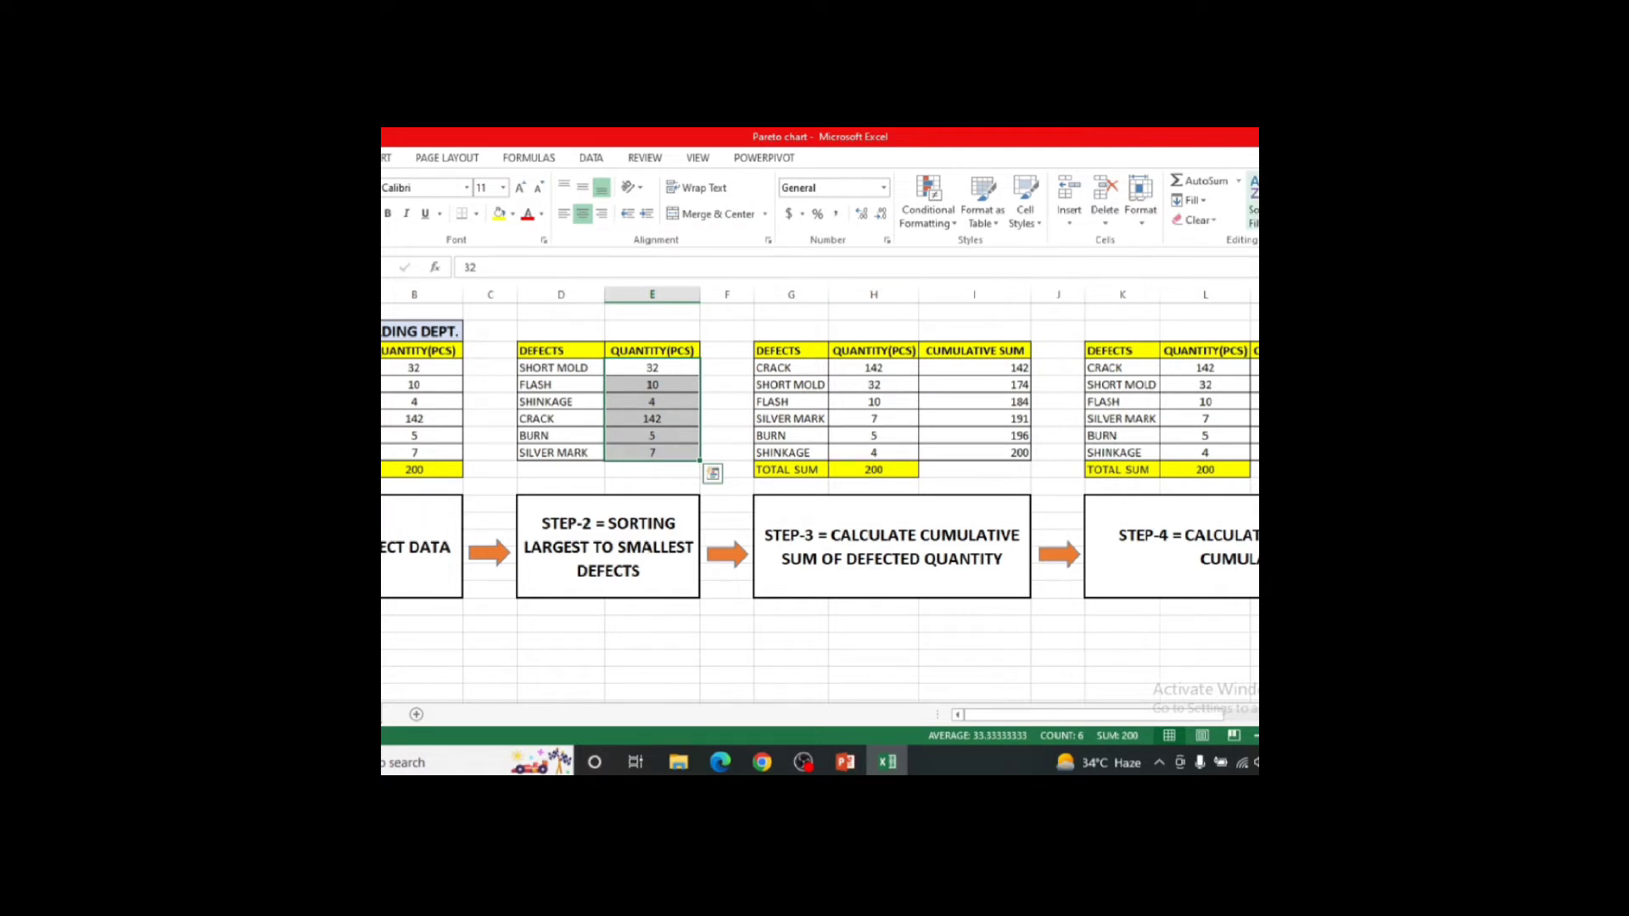
left_click(1253, 197)
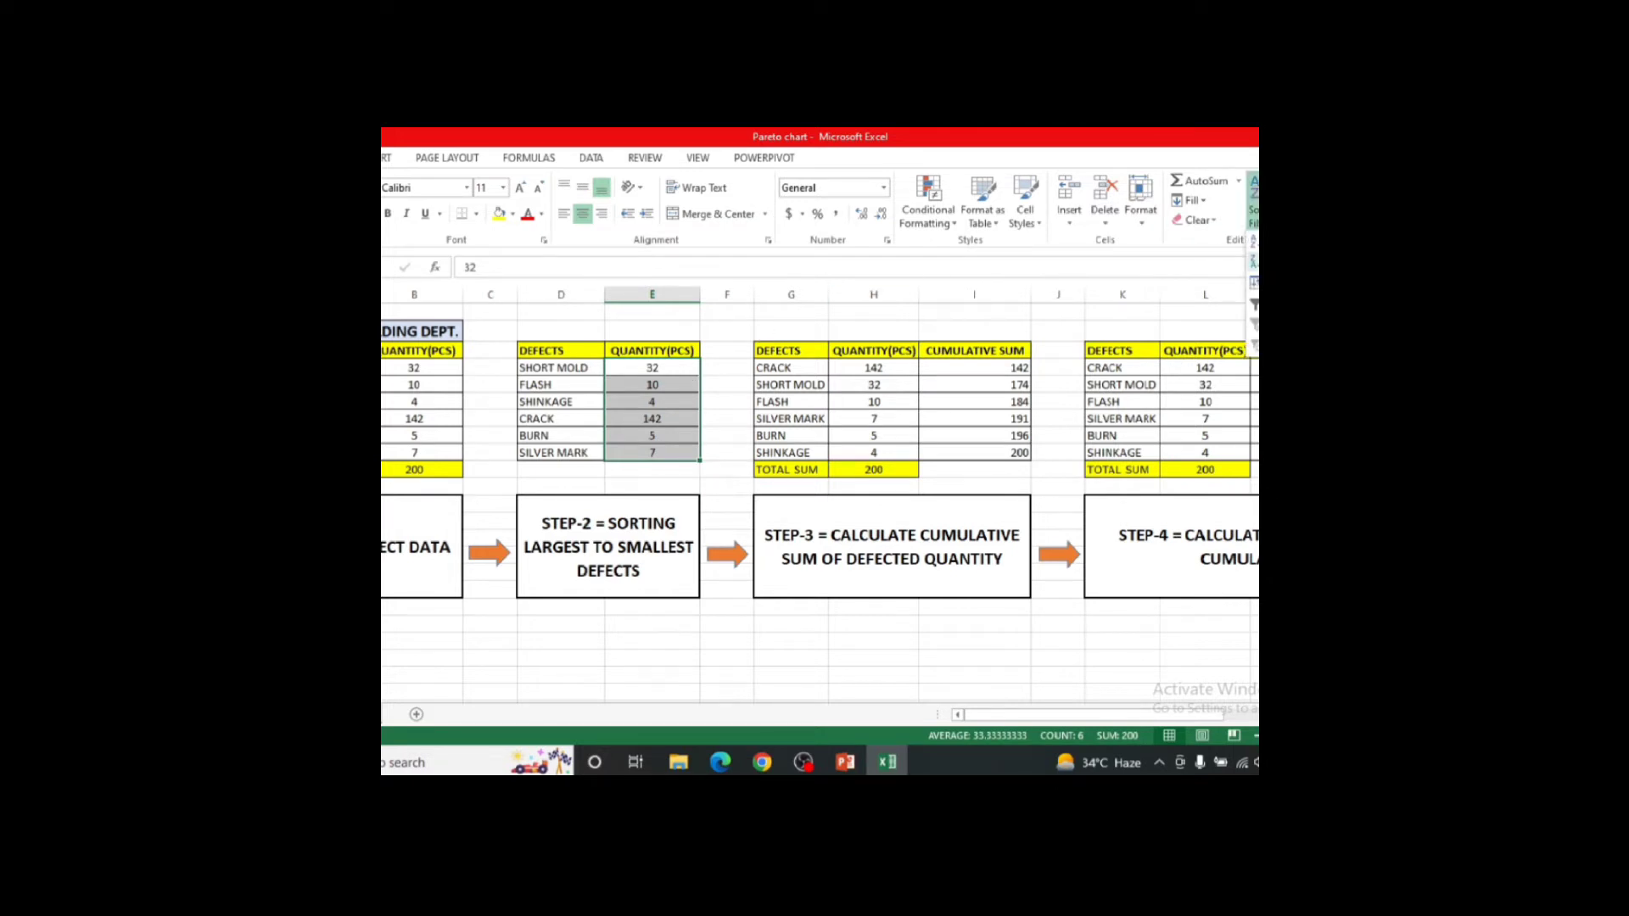
left_click(1253, 262)
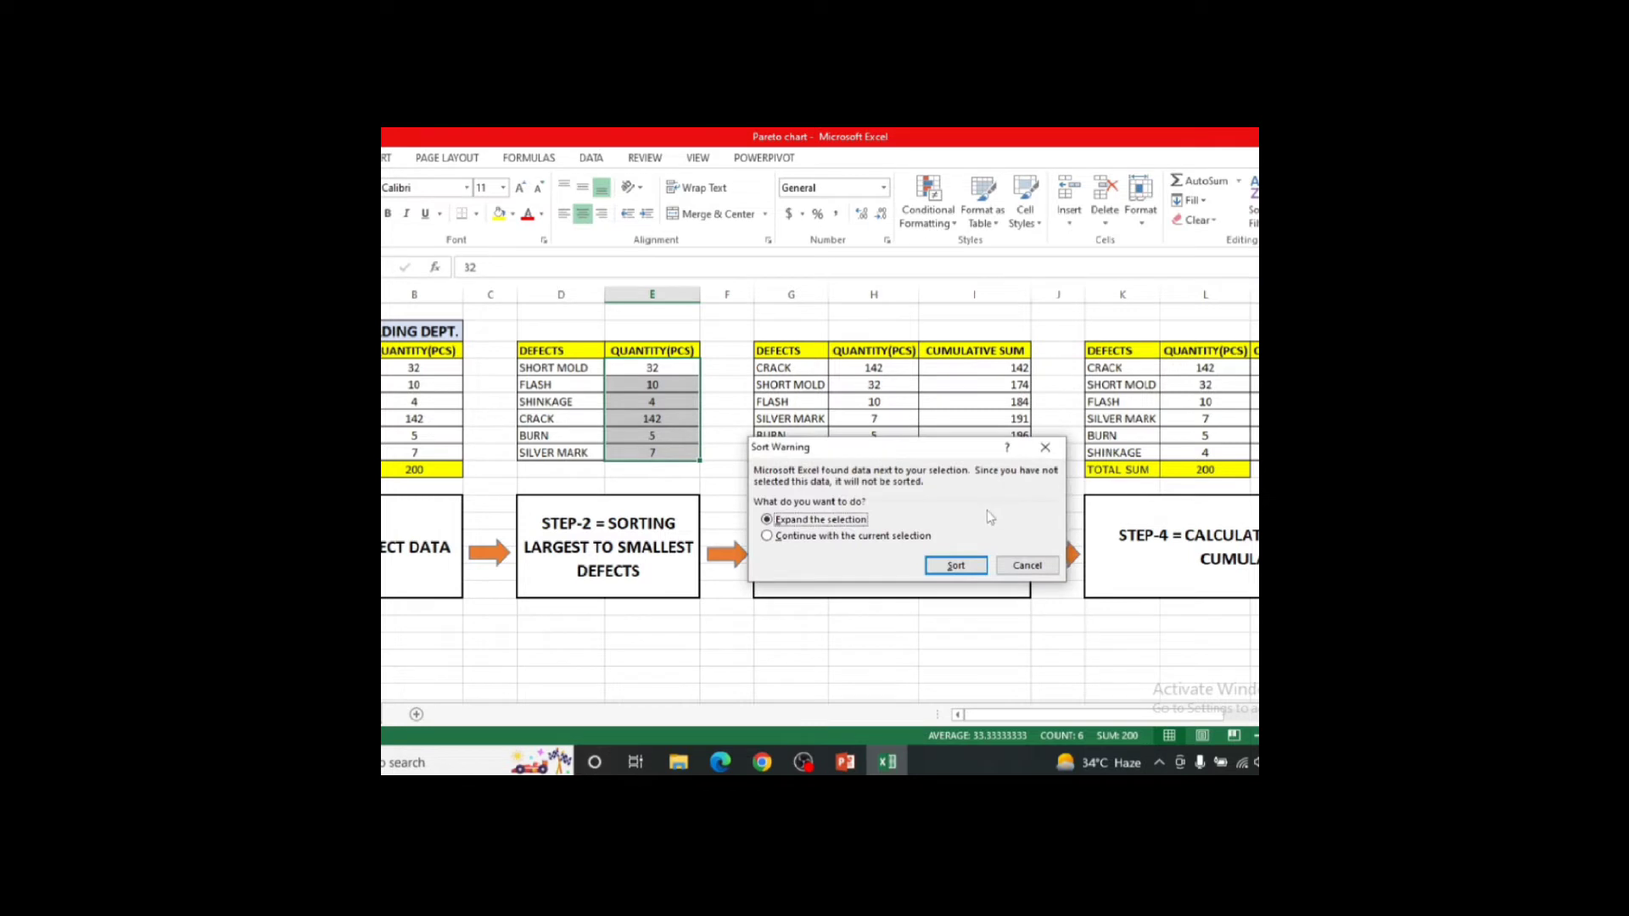
left_click(948, 564)
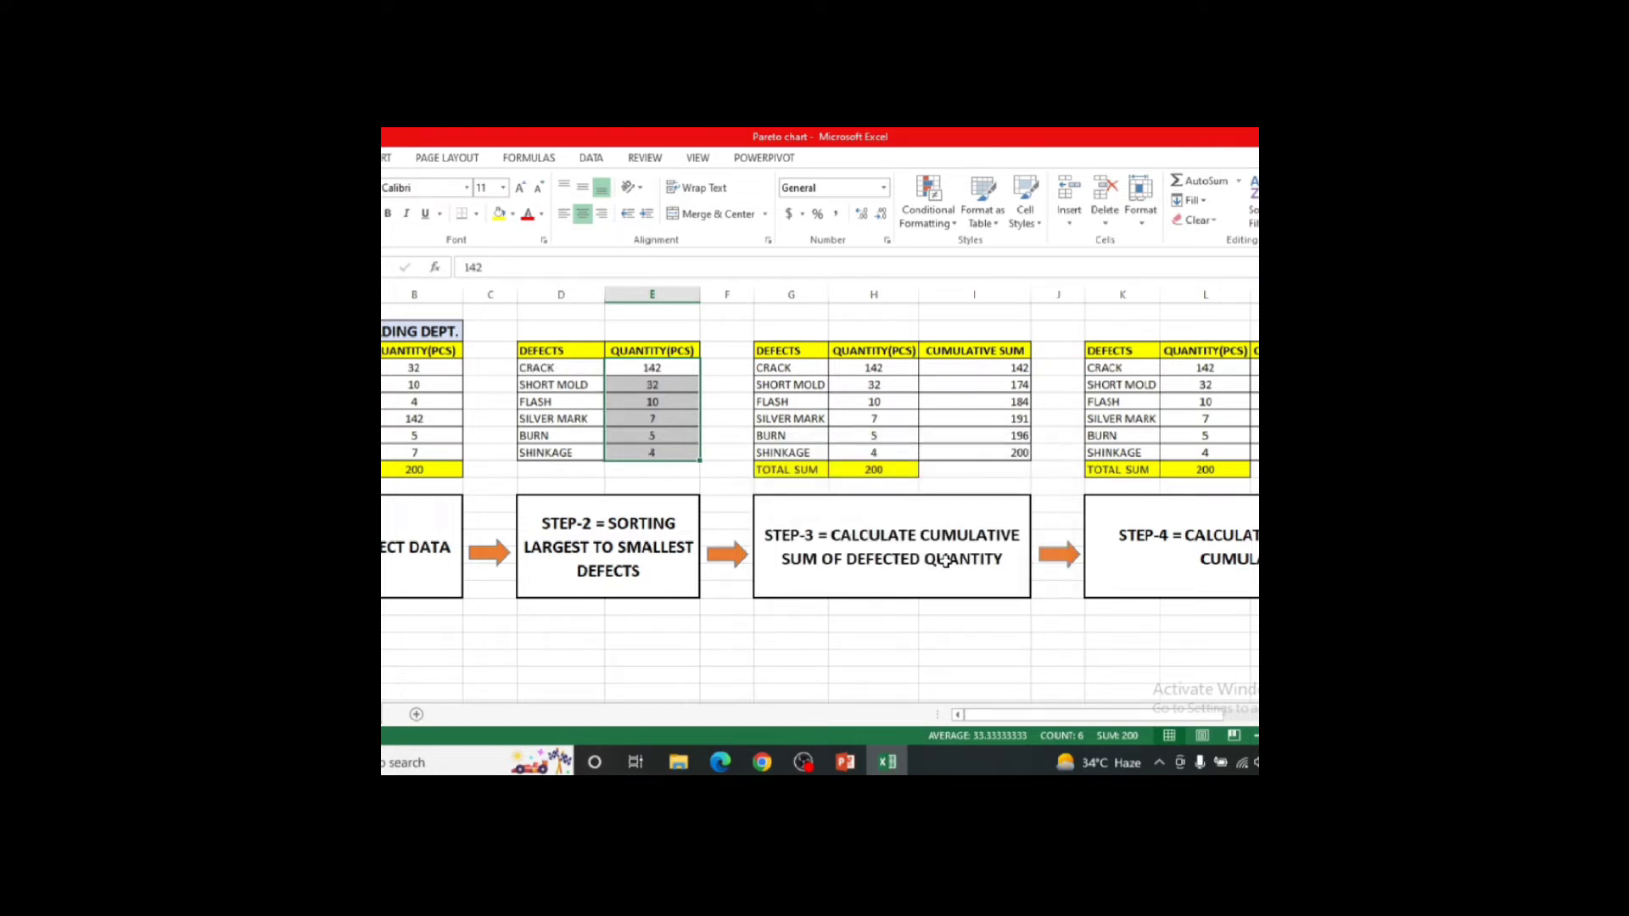
left_click(711, 400)
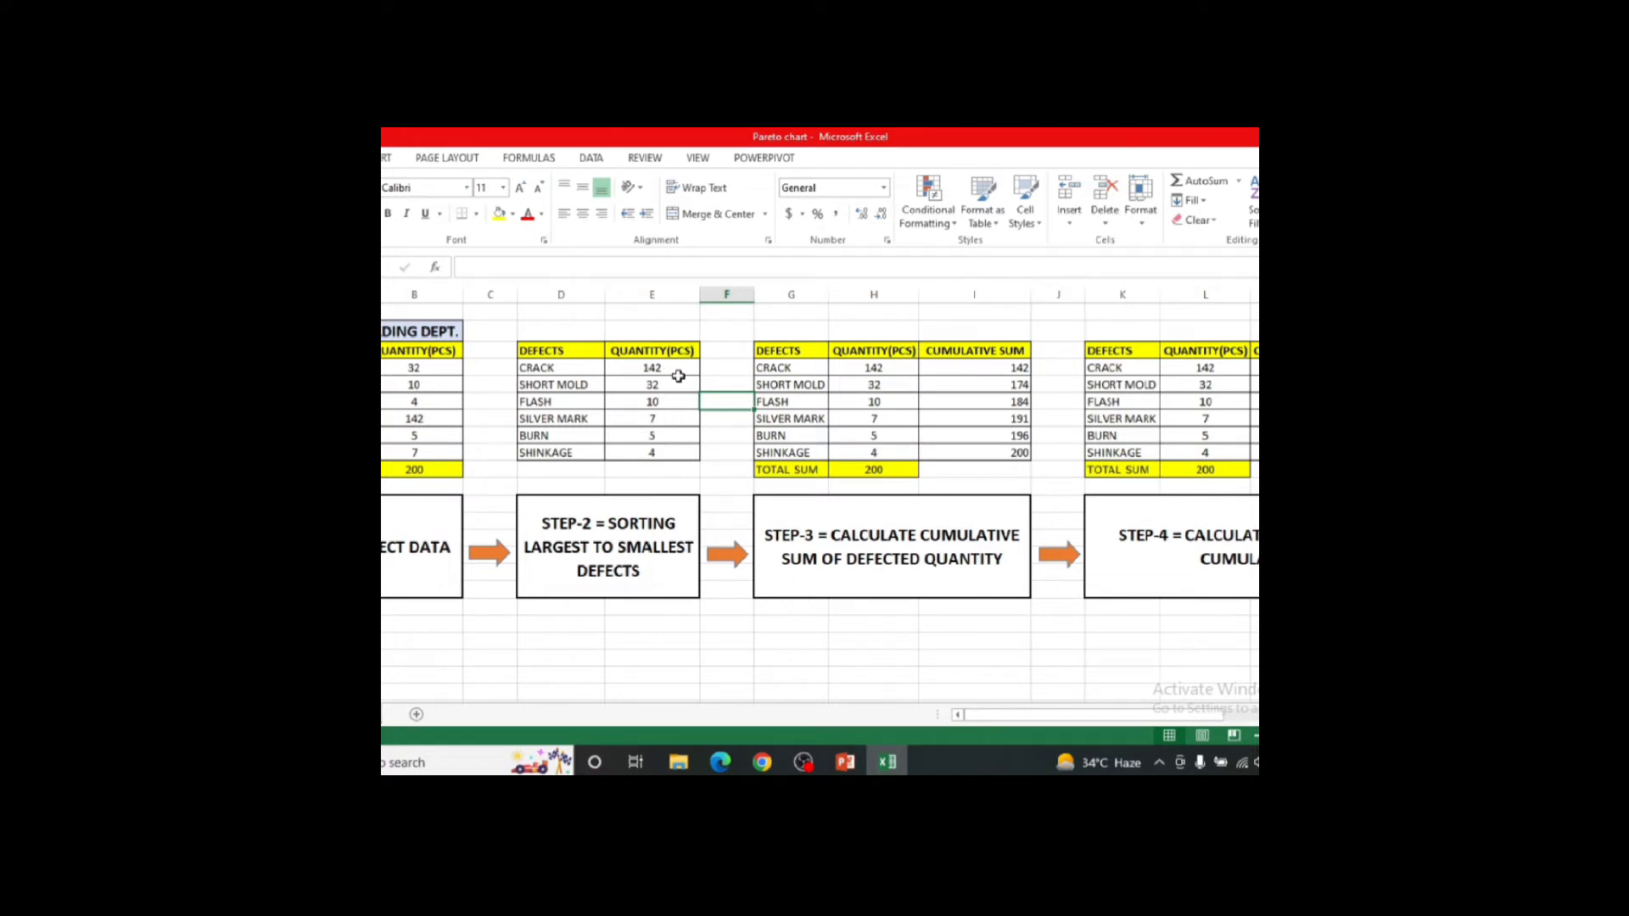
left_click(676, 471)
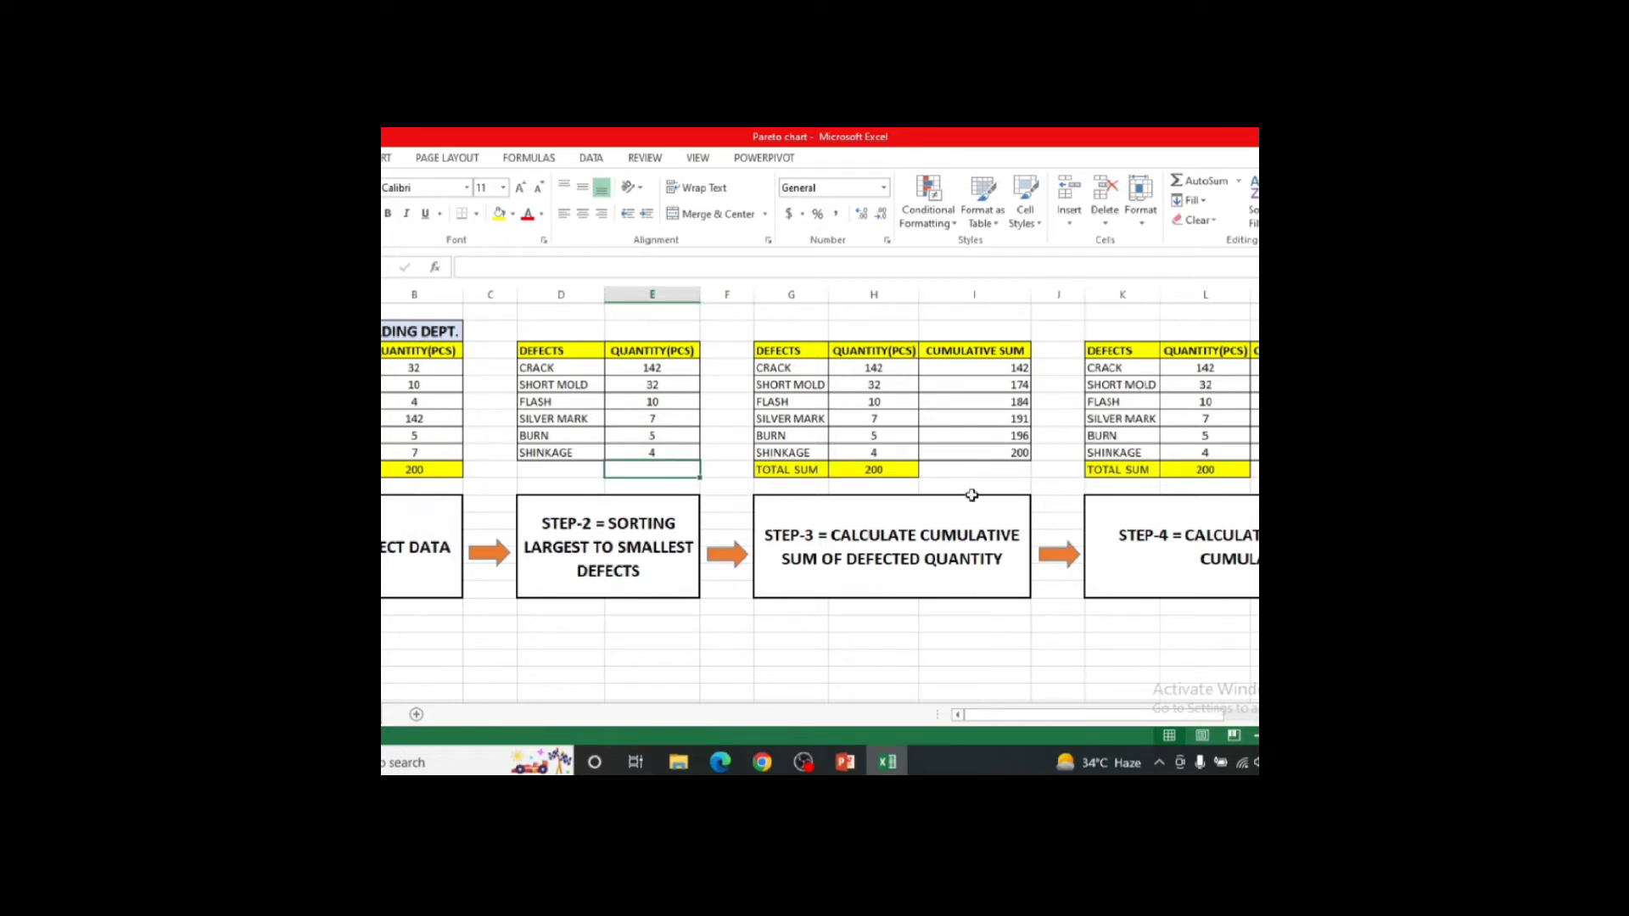
Clear the cumulative sum values in I4:I9 of the Step-3 table.
left_click(961, 421)
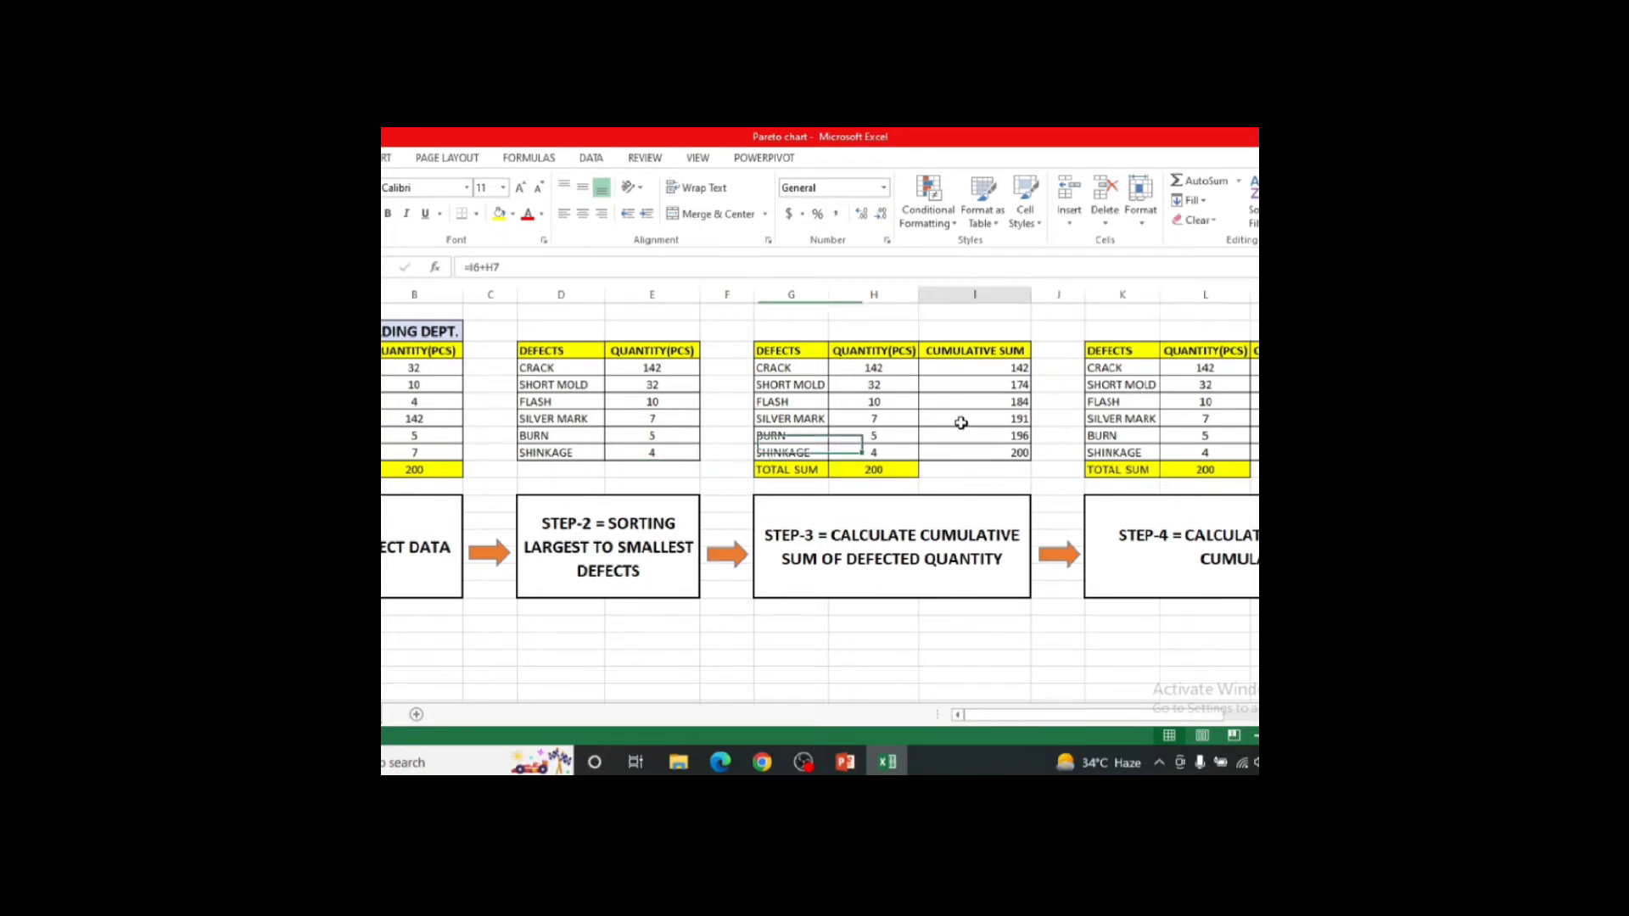
left_click(867, 370)
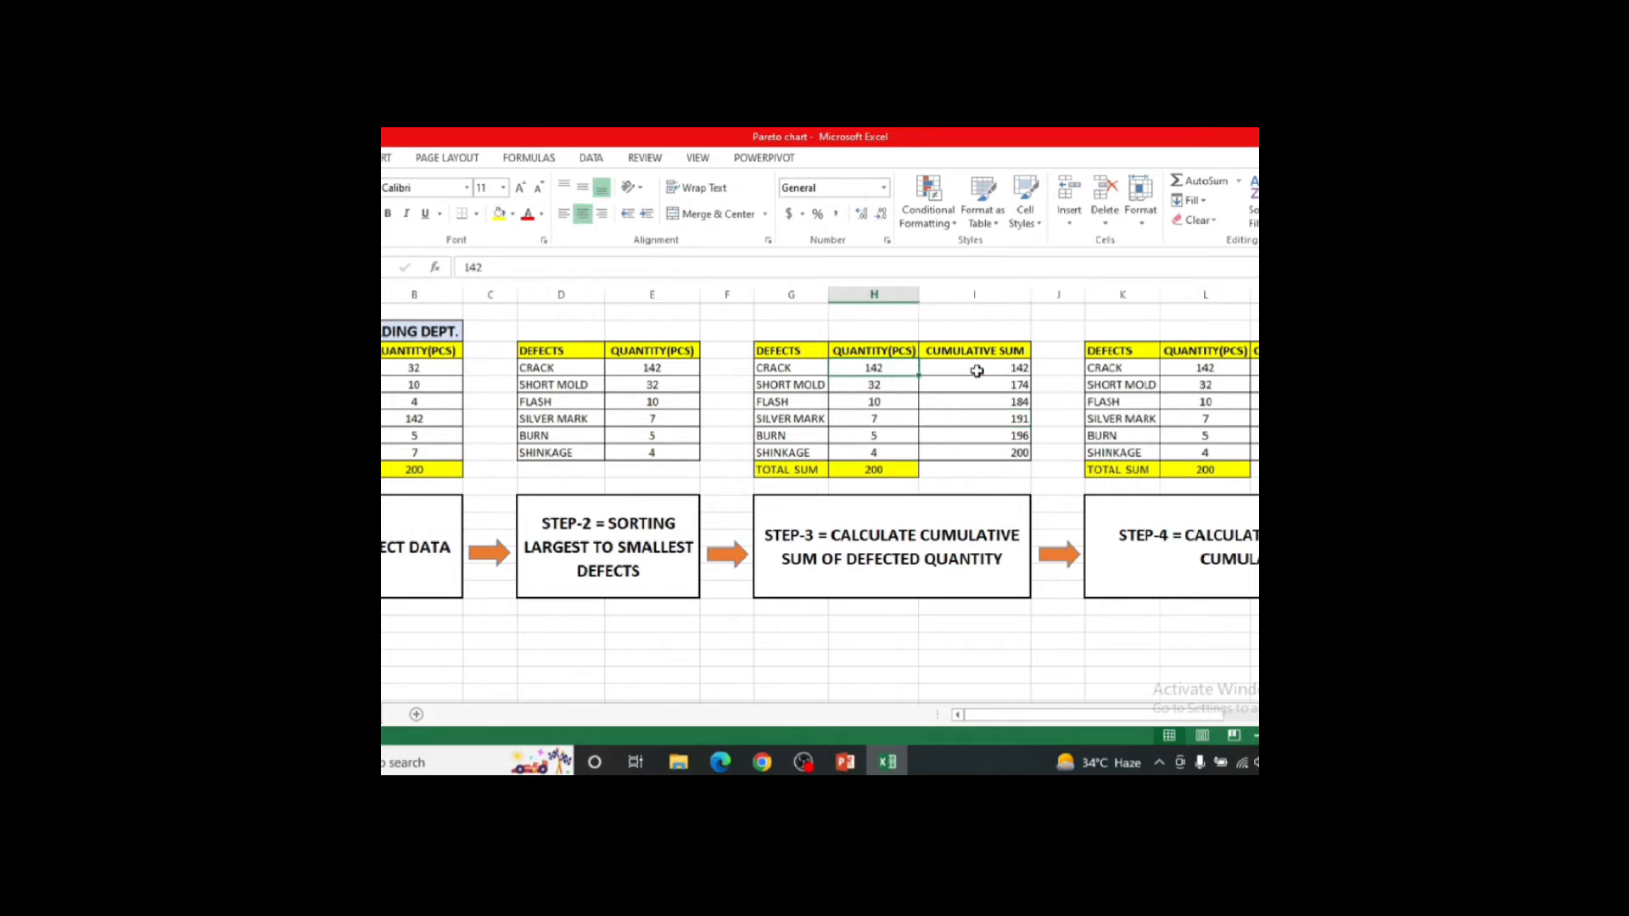
left_click_drag(976, 371, 982, 465)
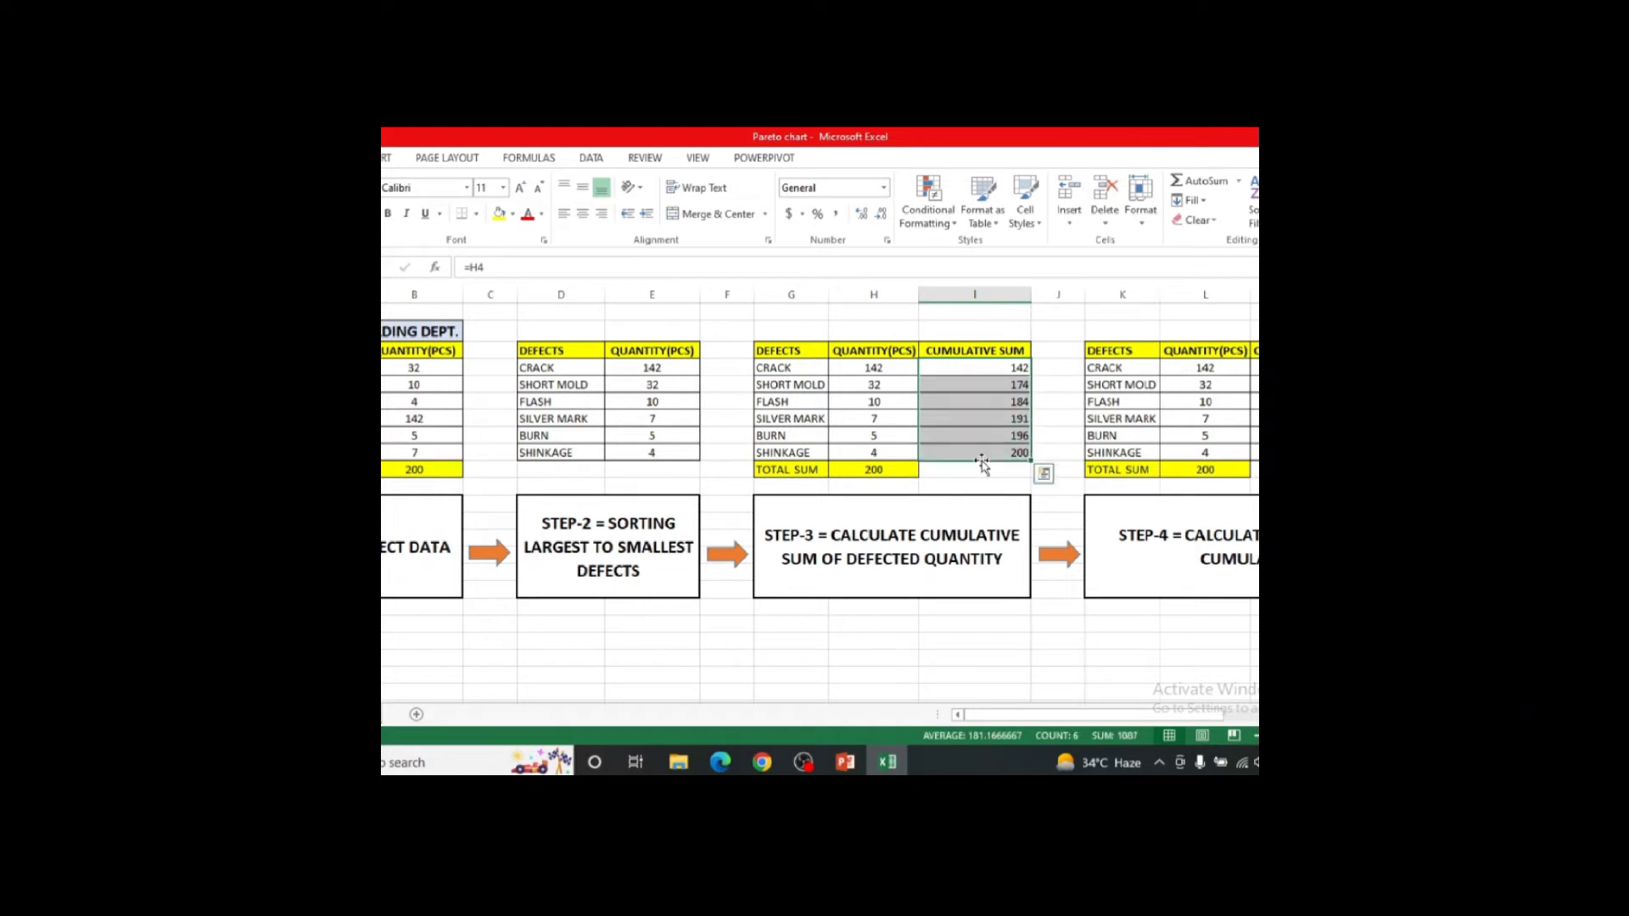
key("Delete")
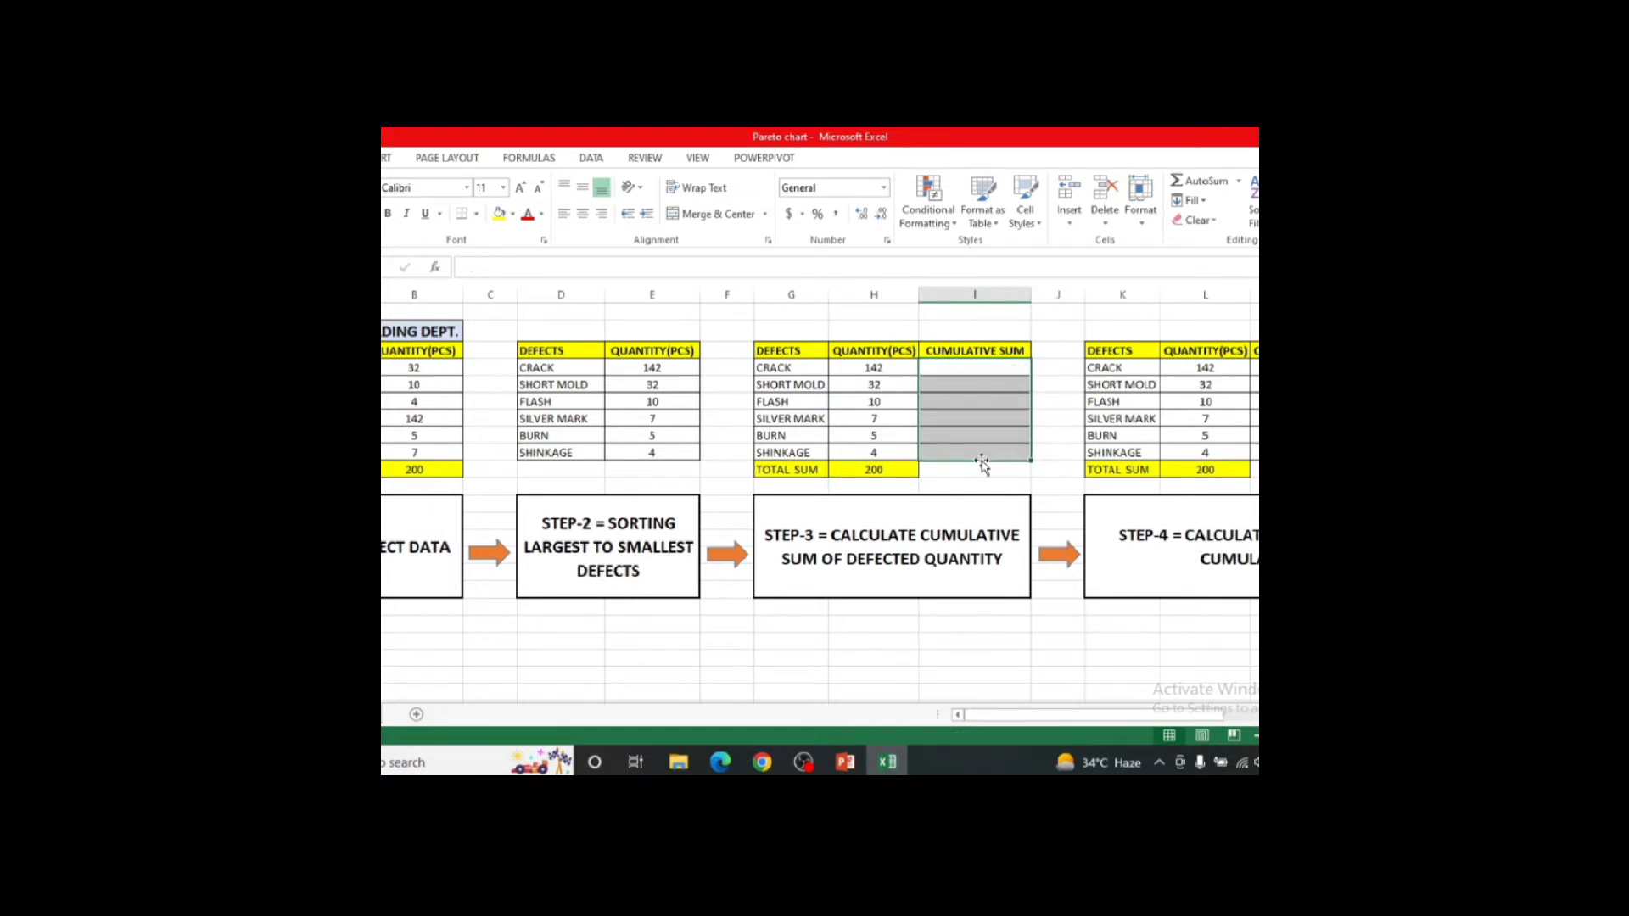
Enter the formula =H4 in I4 as the first cumulative sum, for the Crack defect.
left_click(841, 379)
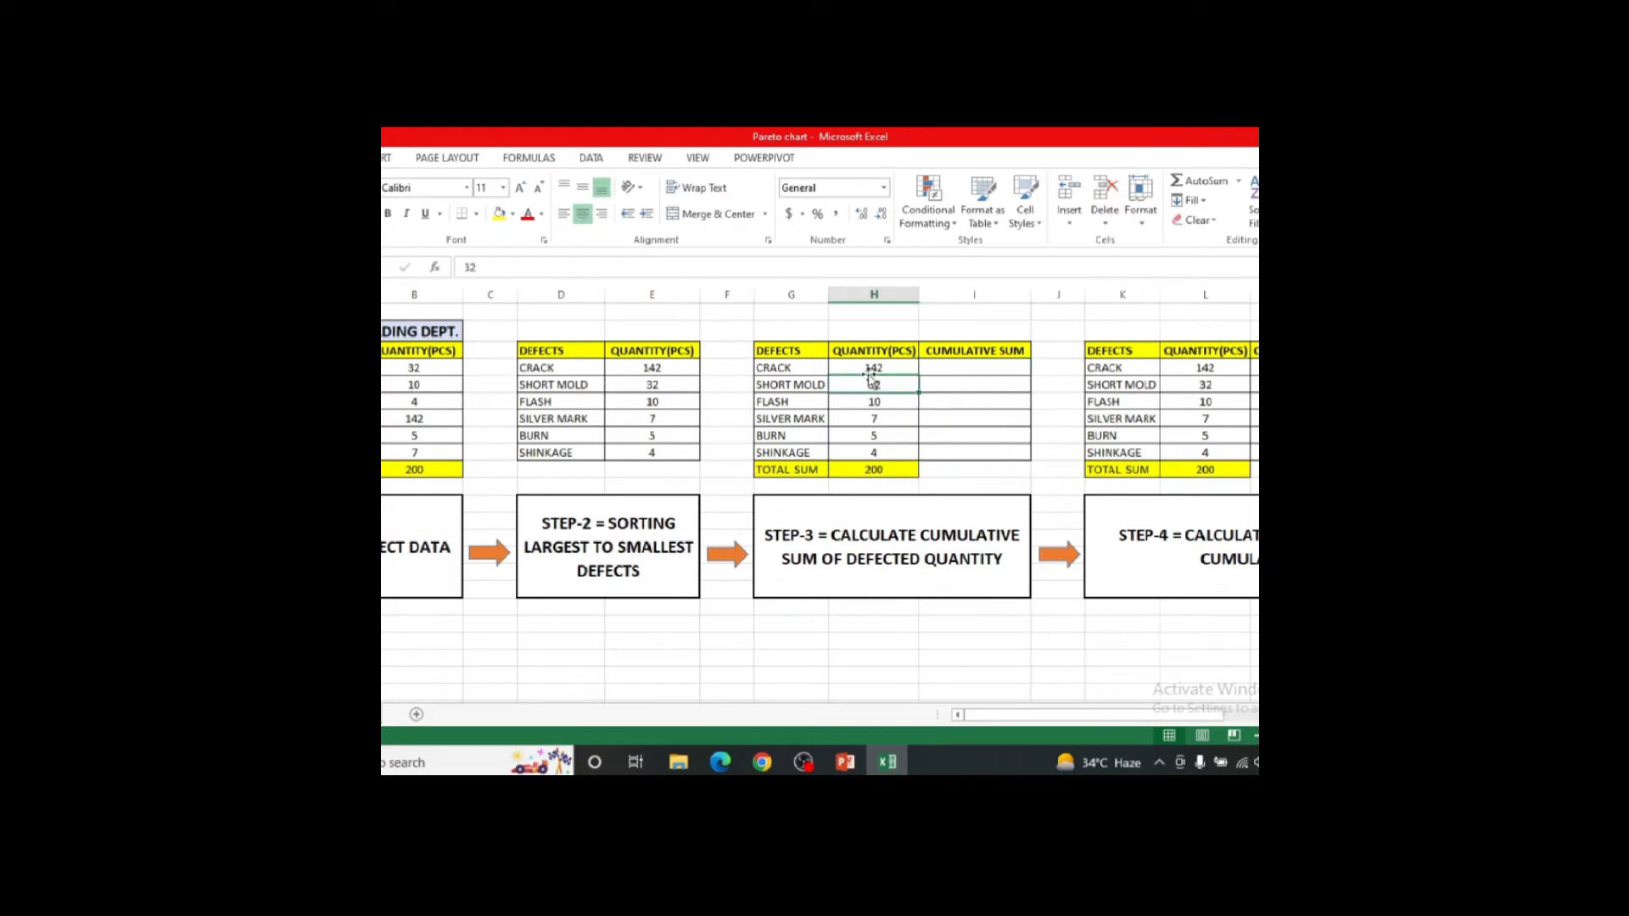
left_click(940, 366)
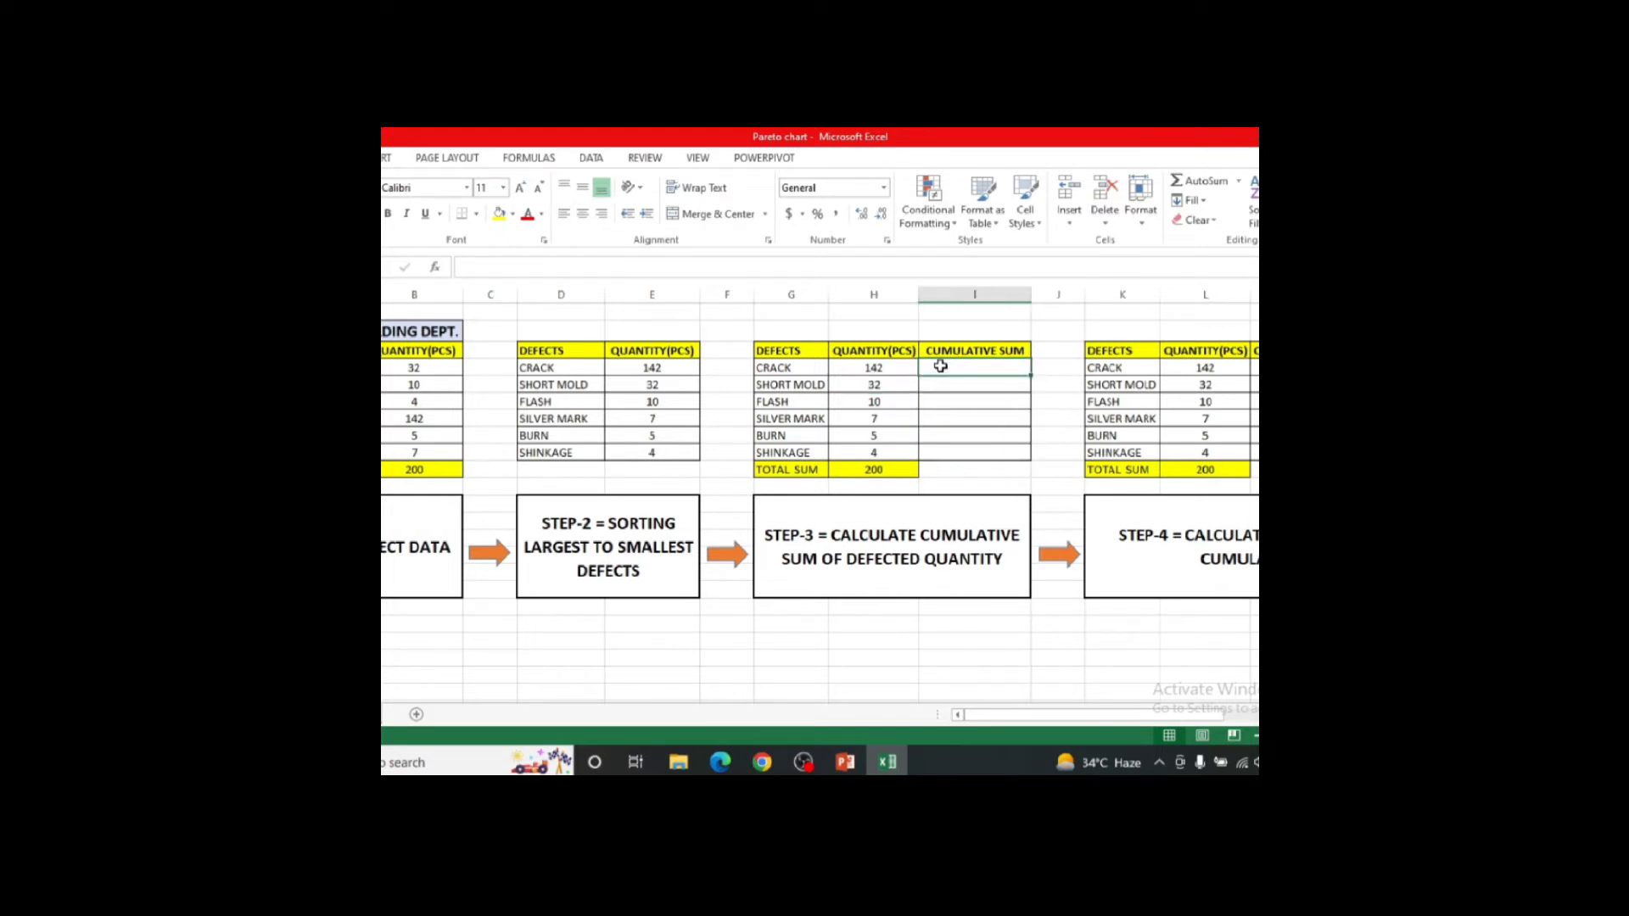
type("=")
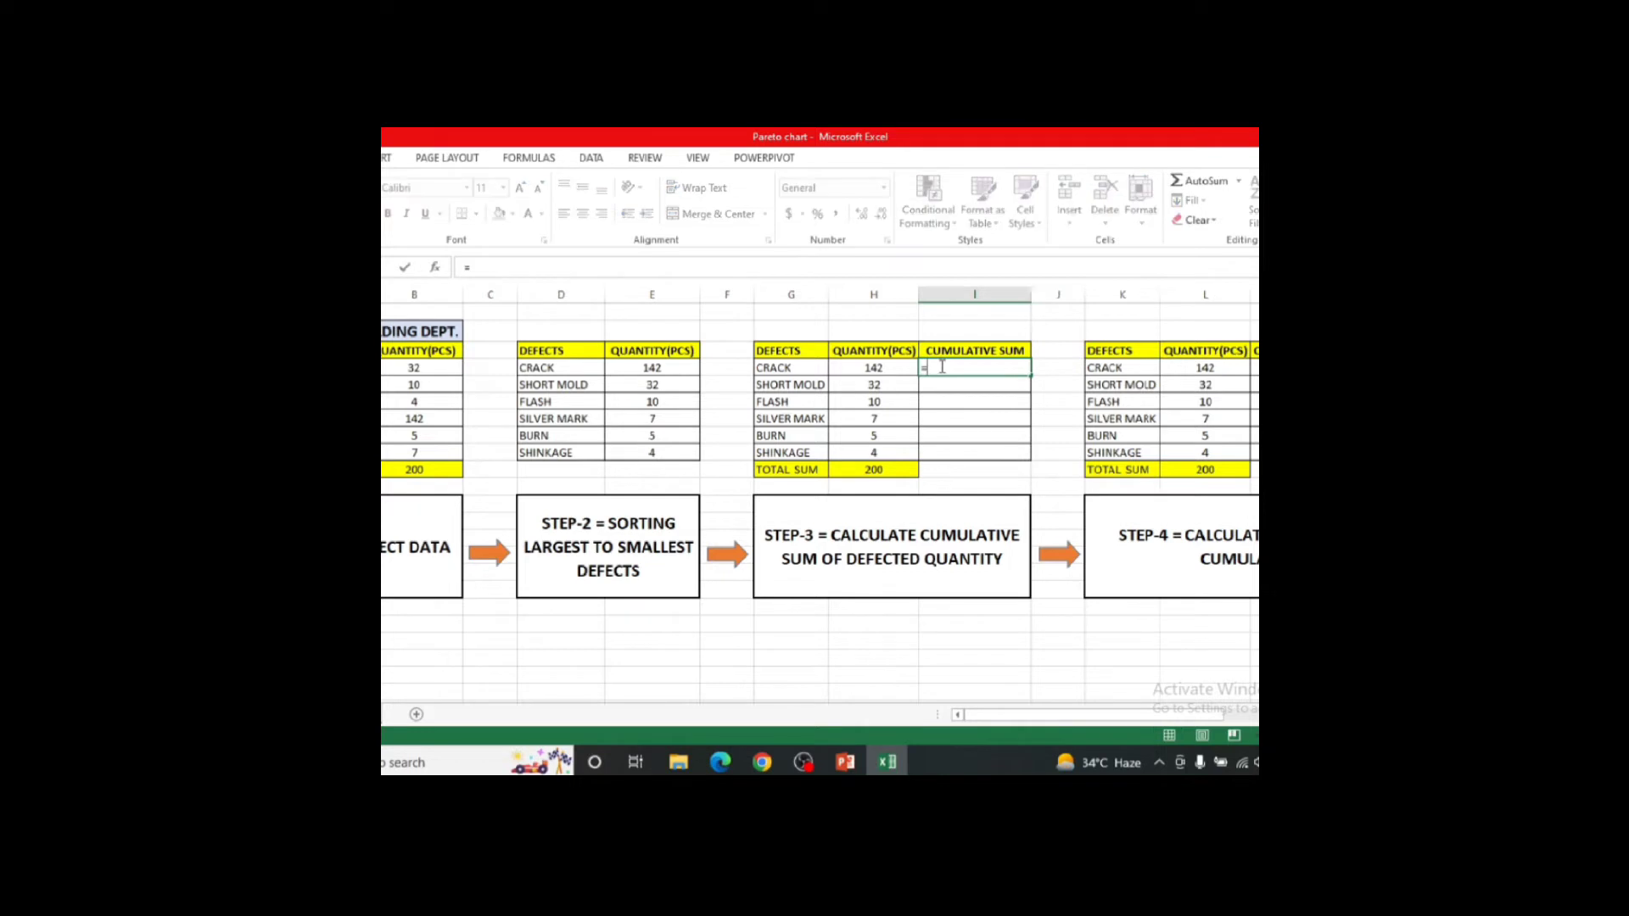
left_click(899, 367)
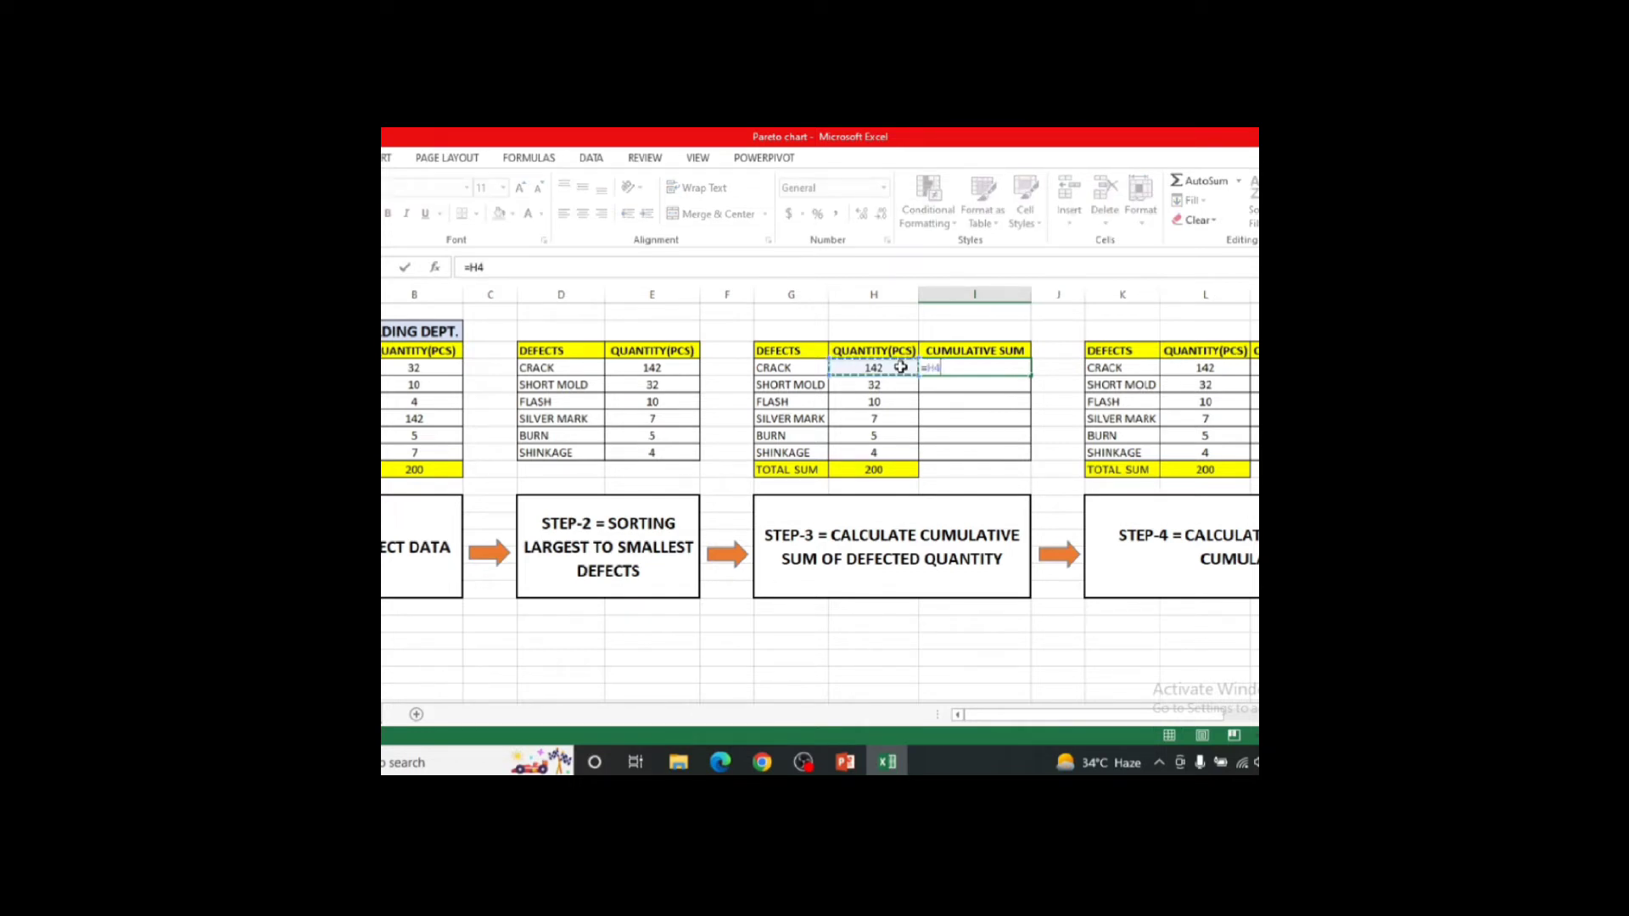
key("Return")
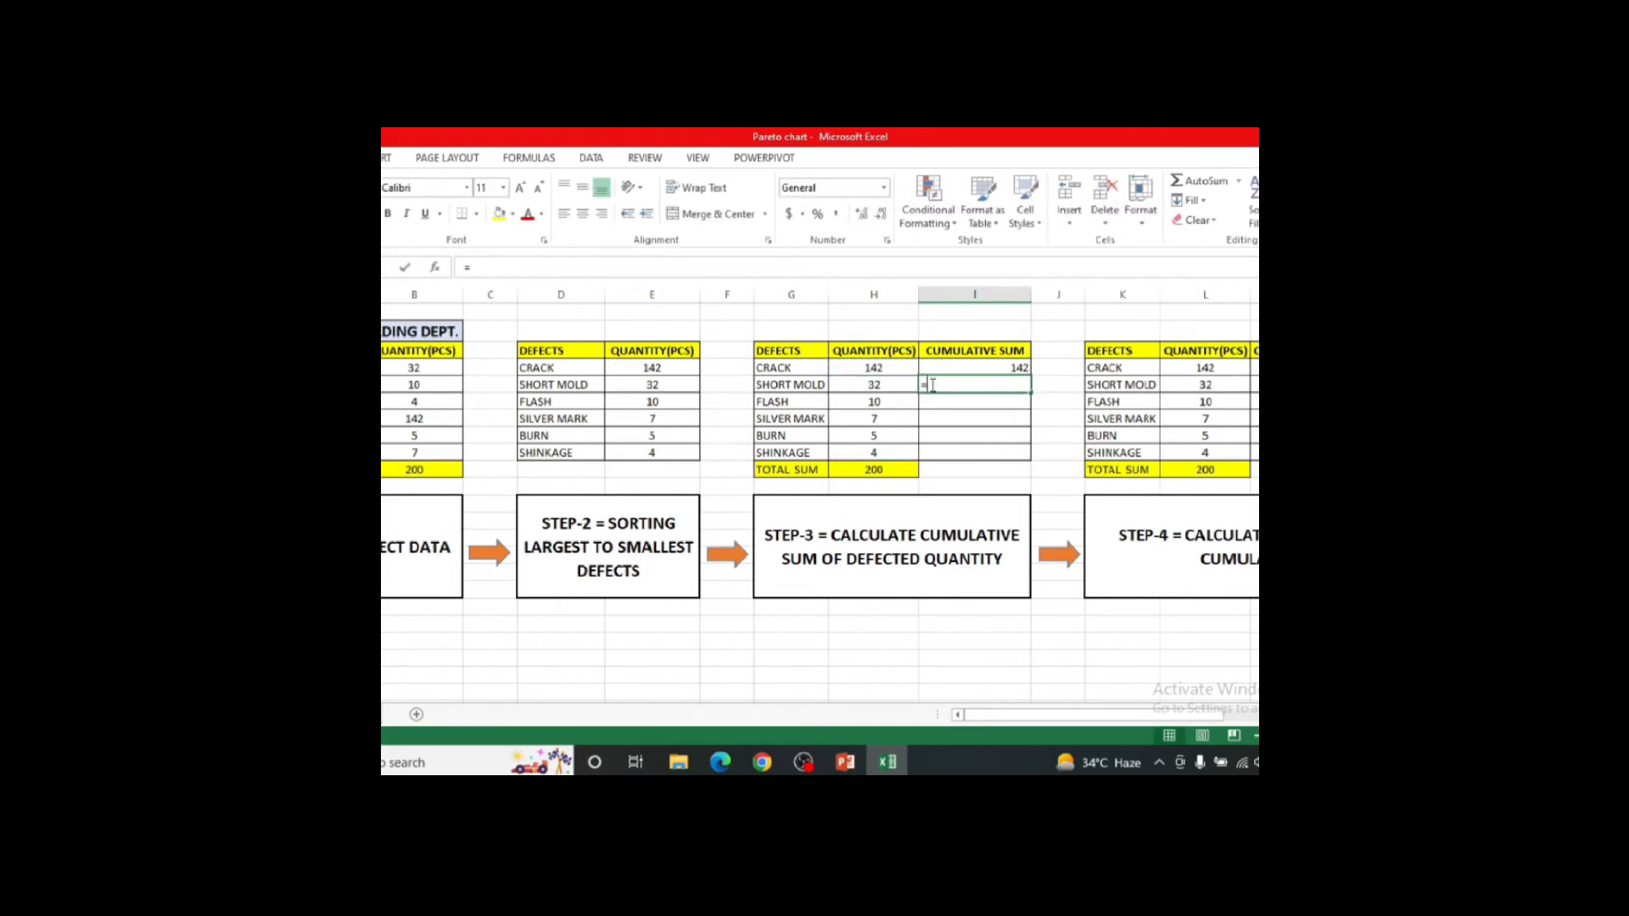
Enter the formula =I4+H5 in I5 to calculate the cumulative sum for Short Mold.
type("=")
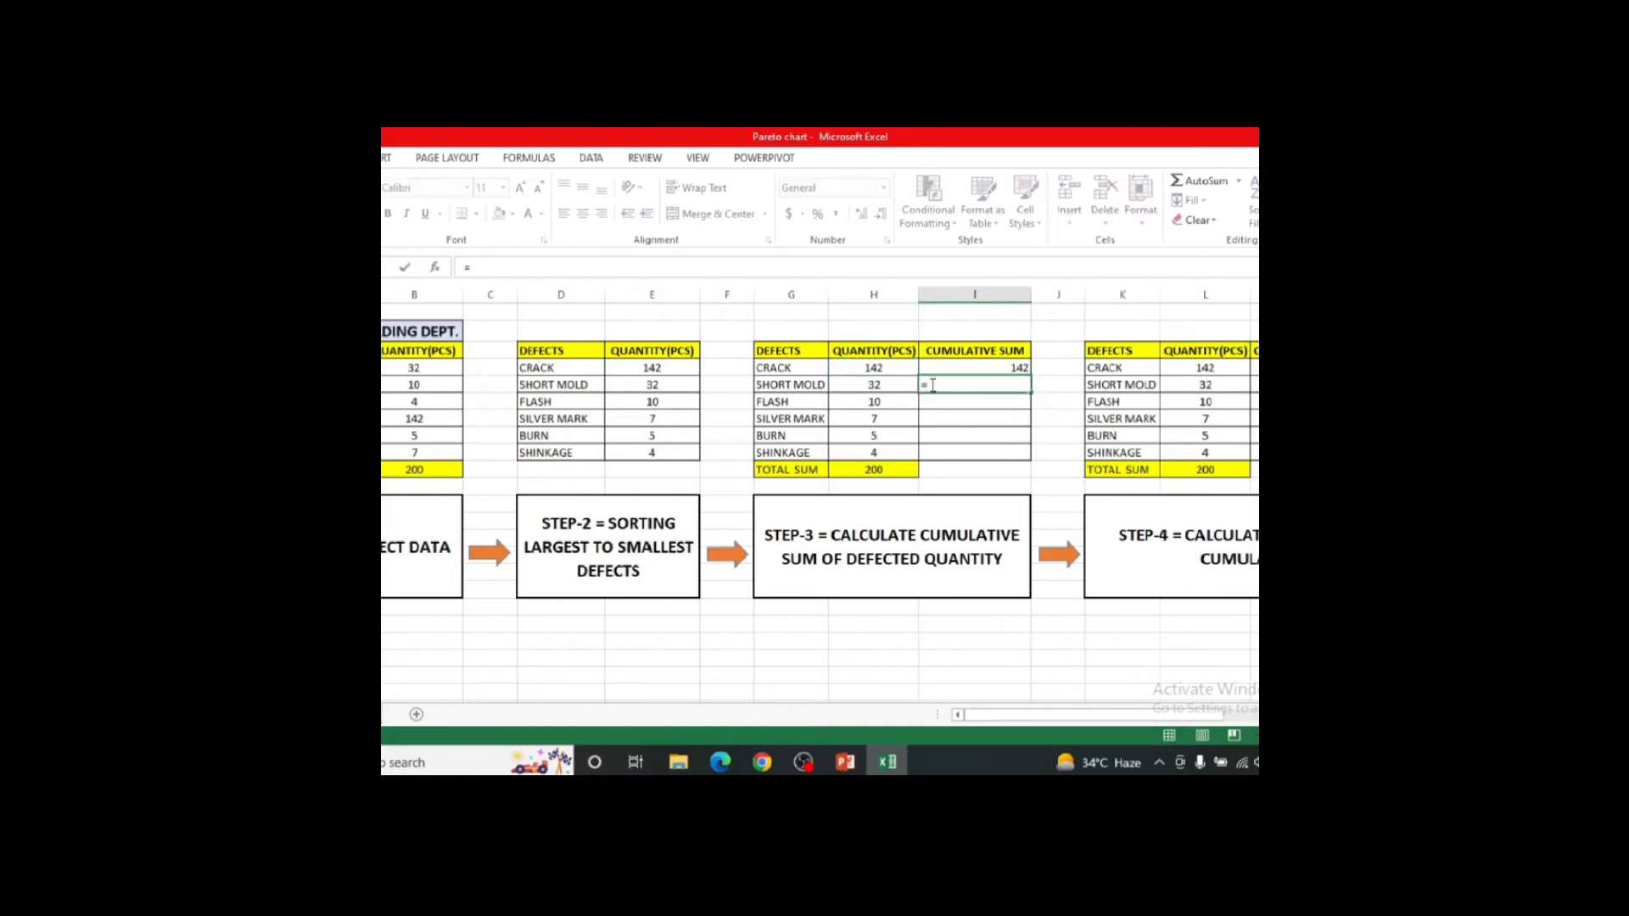
left_click(988, 365)
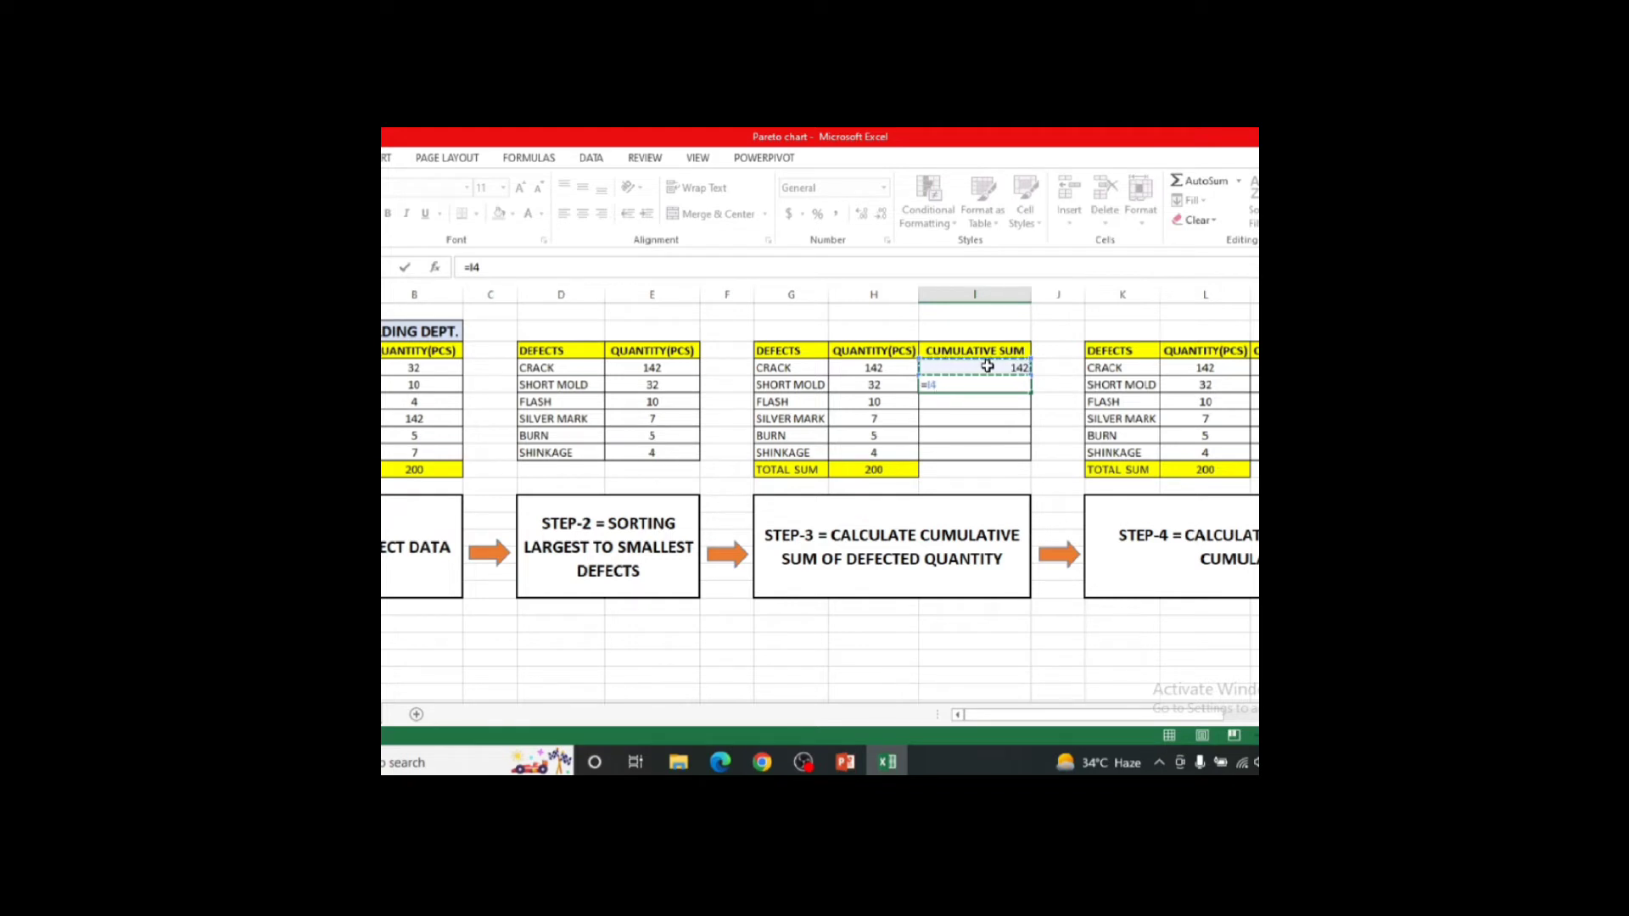
type("+")
left_click(901, 385)
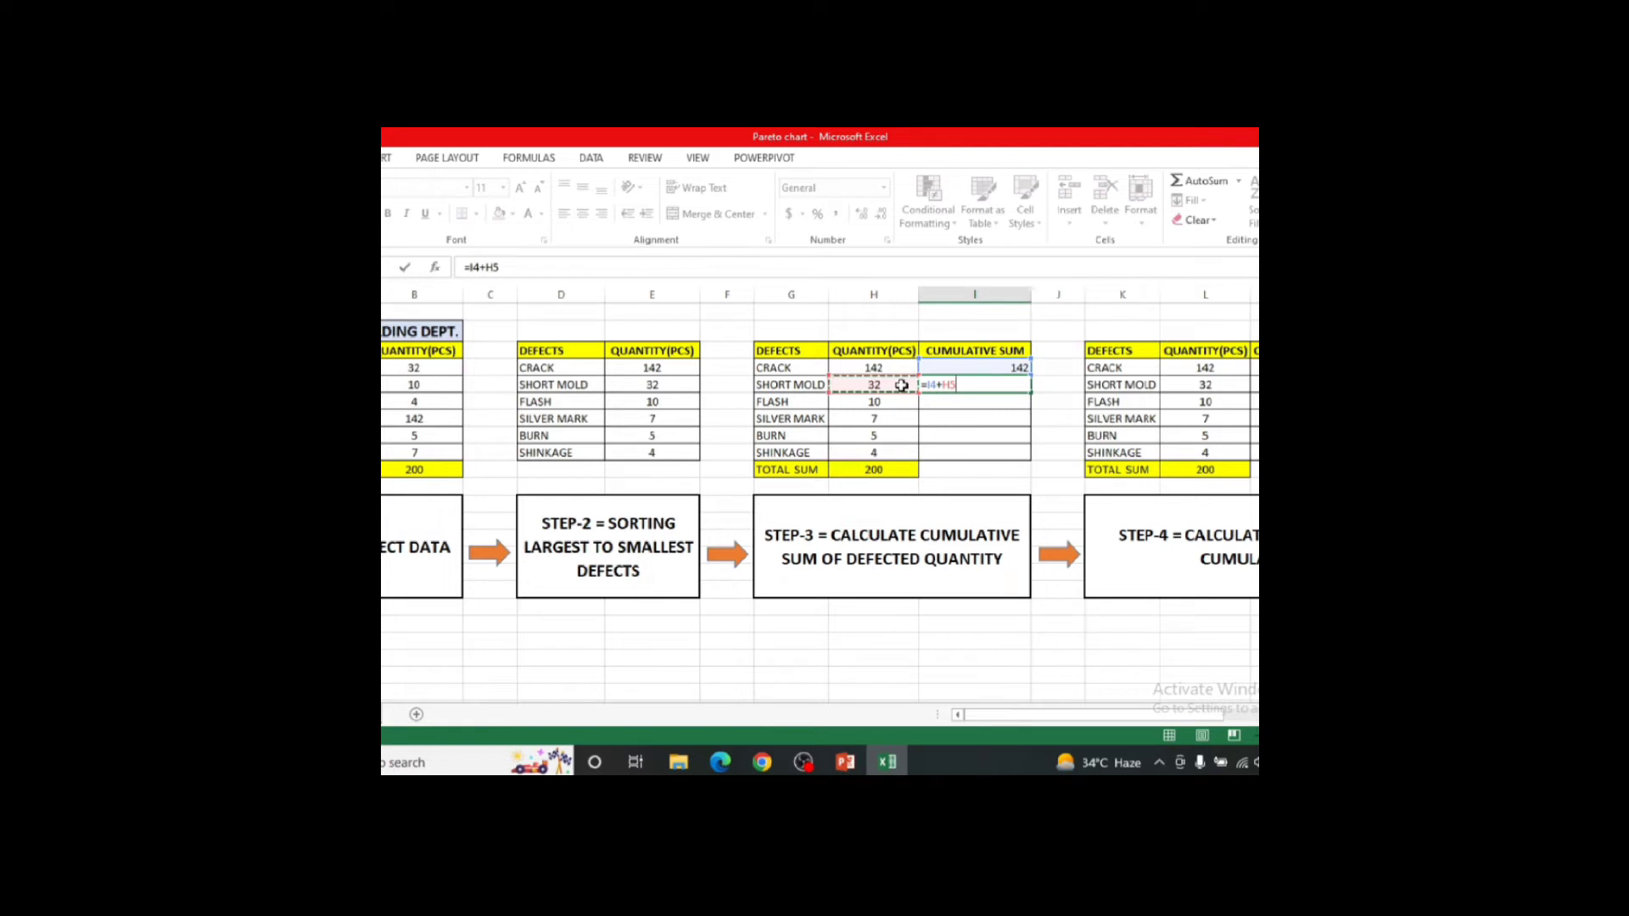
key("Return")
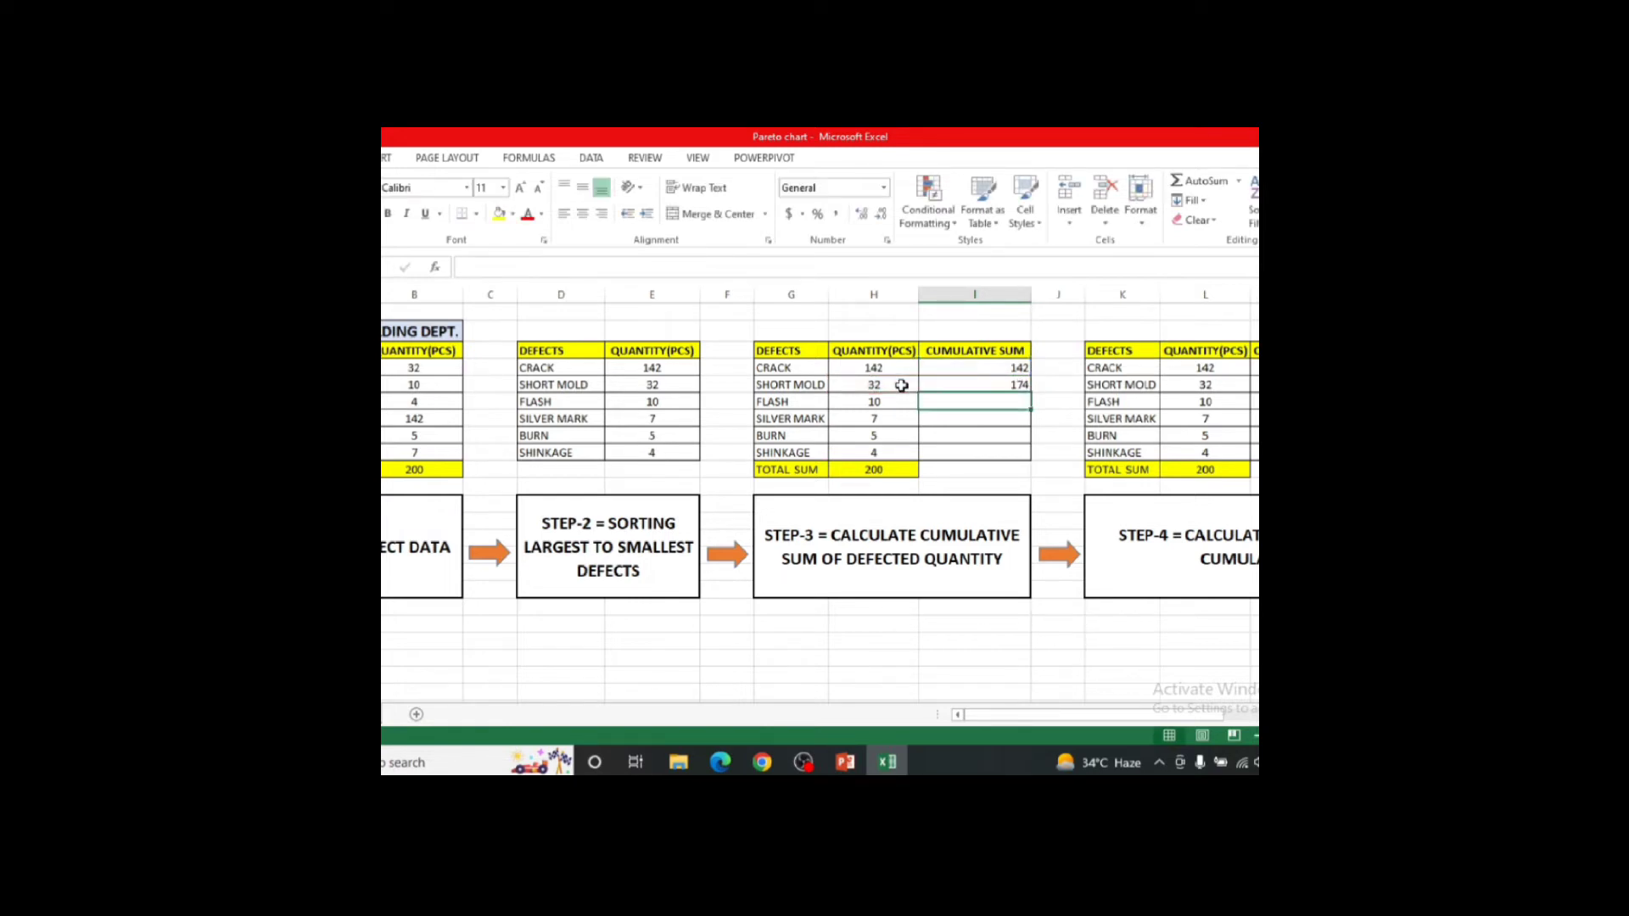
Fill the cumulative sum formula from I5 down to the Shinkage row in I9.
left_click(985, 386)
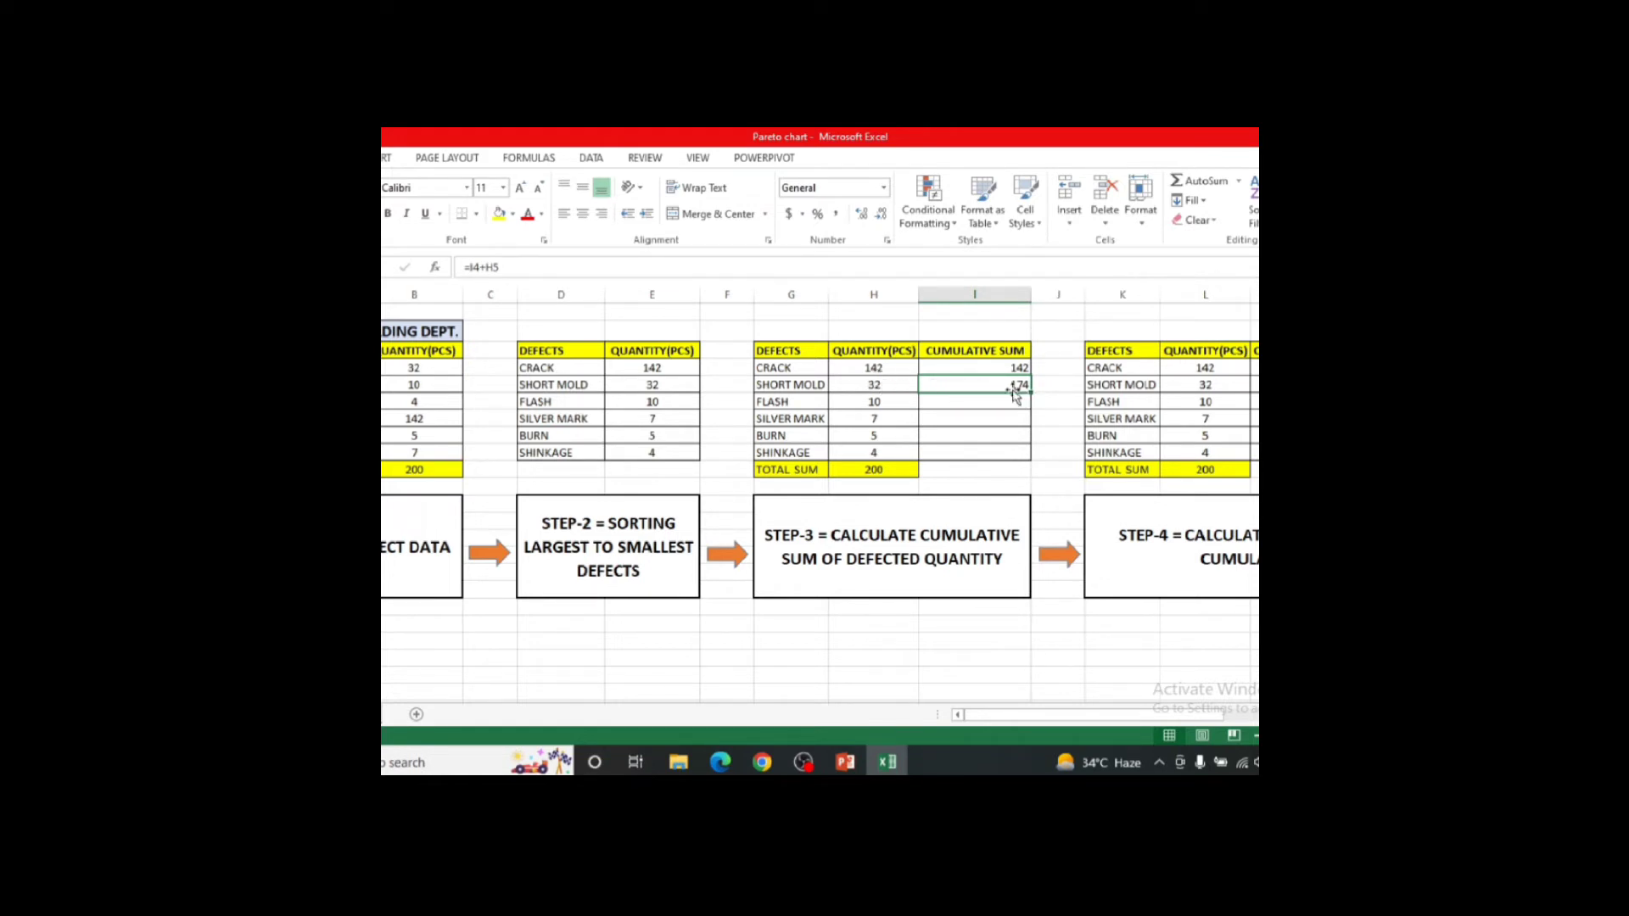
left_click_drag(1032, 393, 1024, 455)
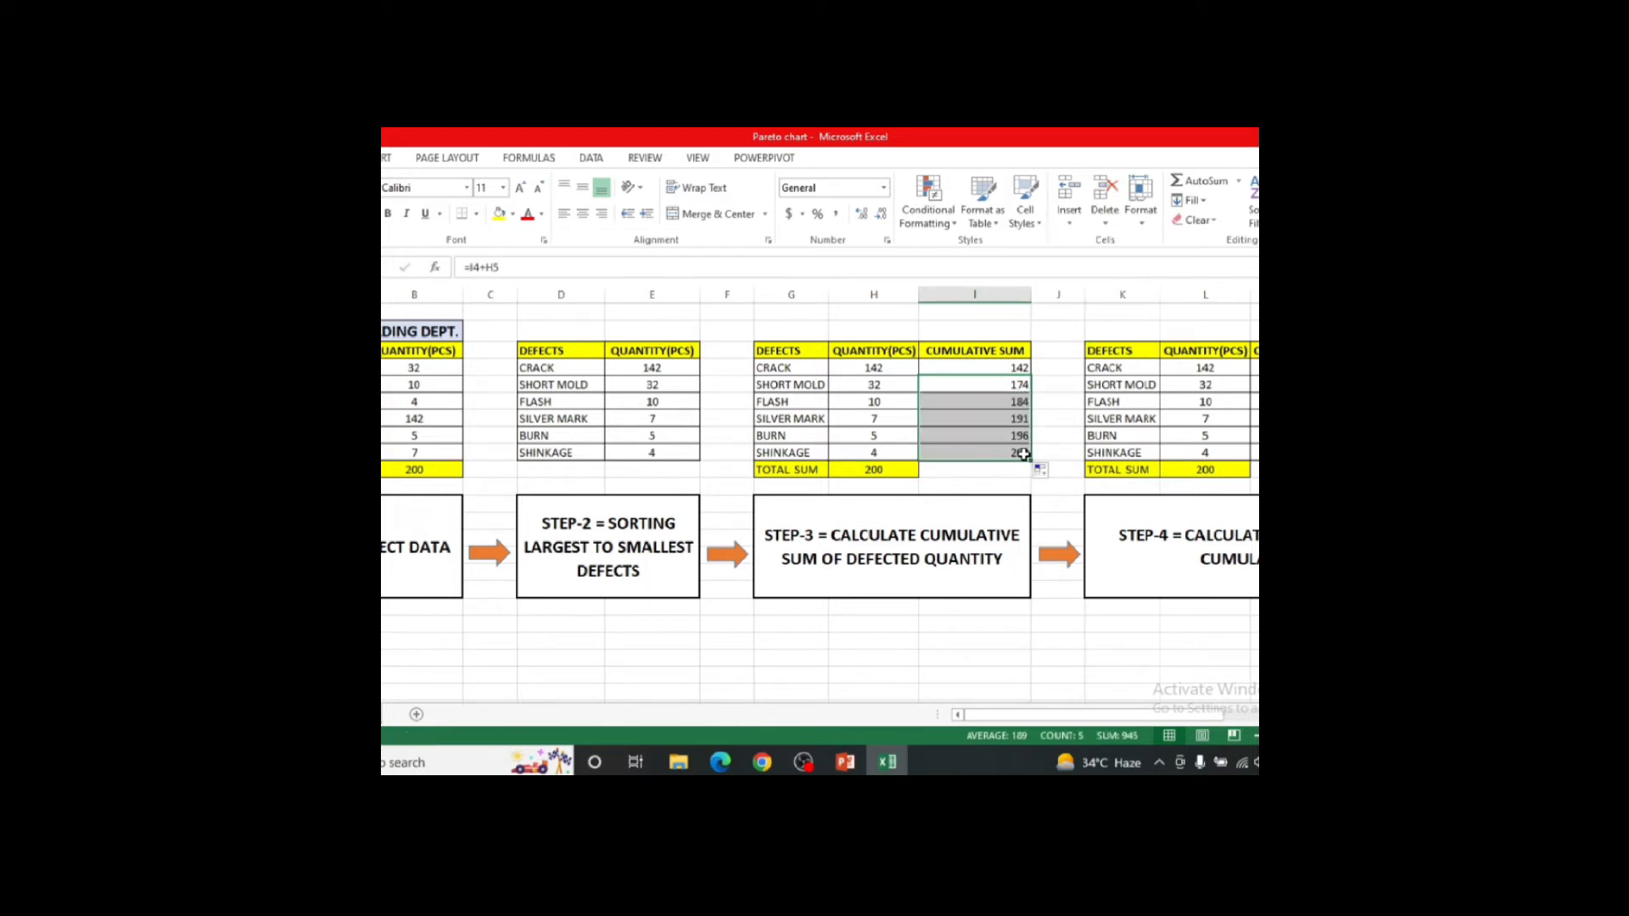
left_click(993, 475)
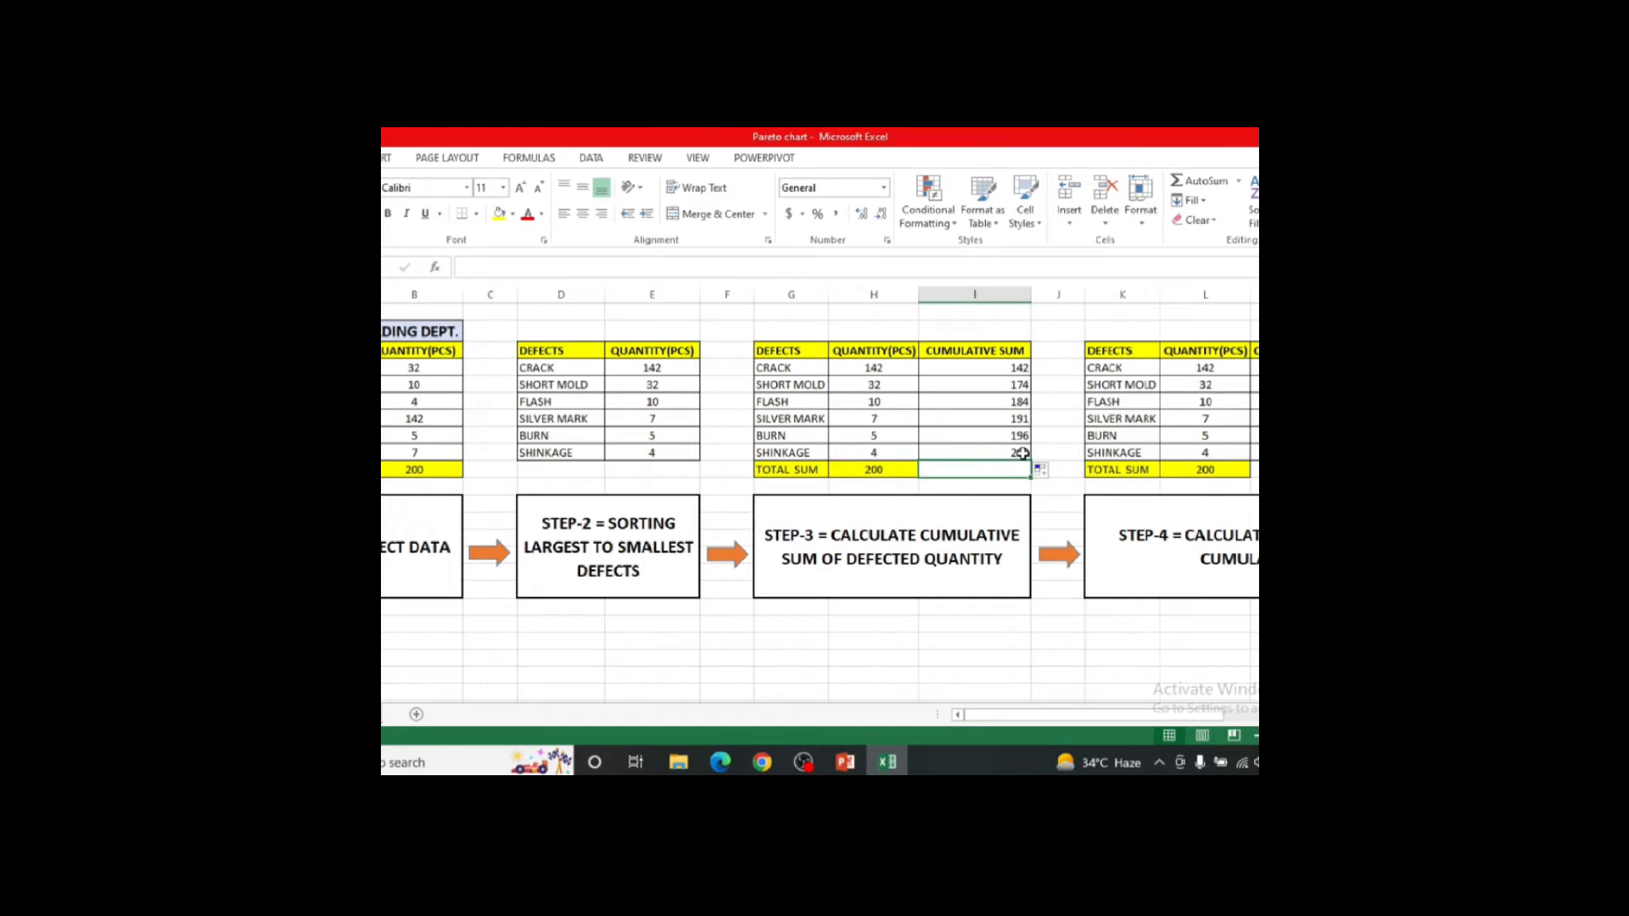
Compare the total quantity in H10 with the final cumulative sum in I9.
left_click(887, 471)
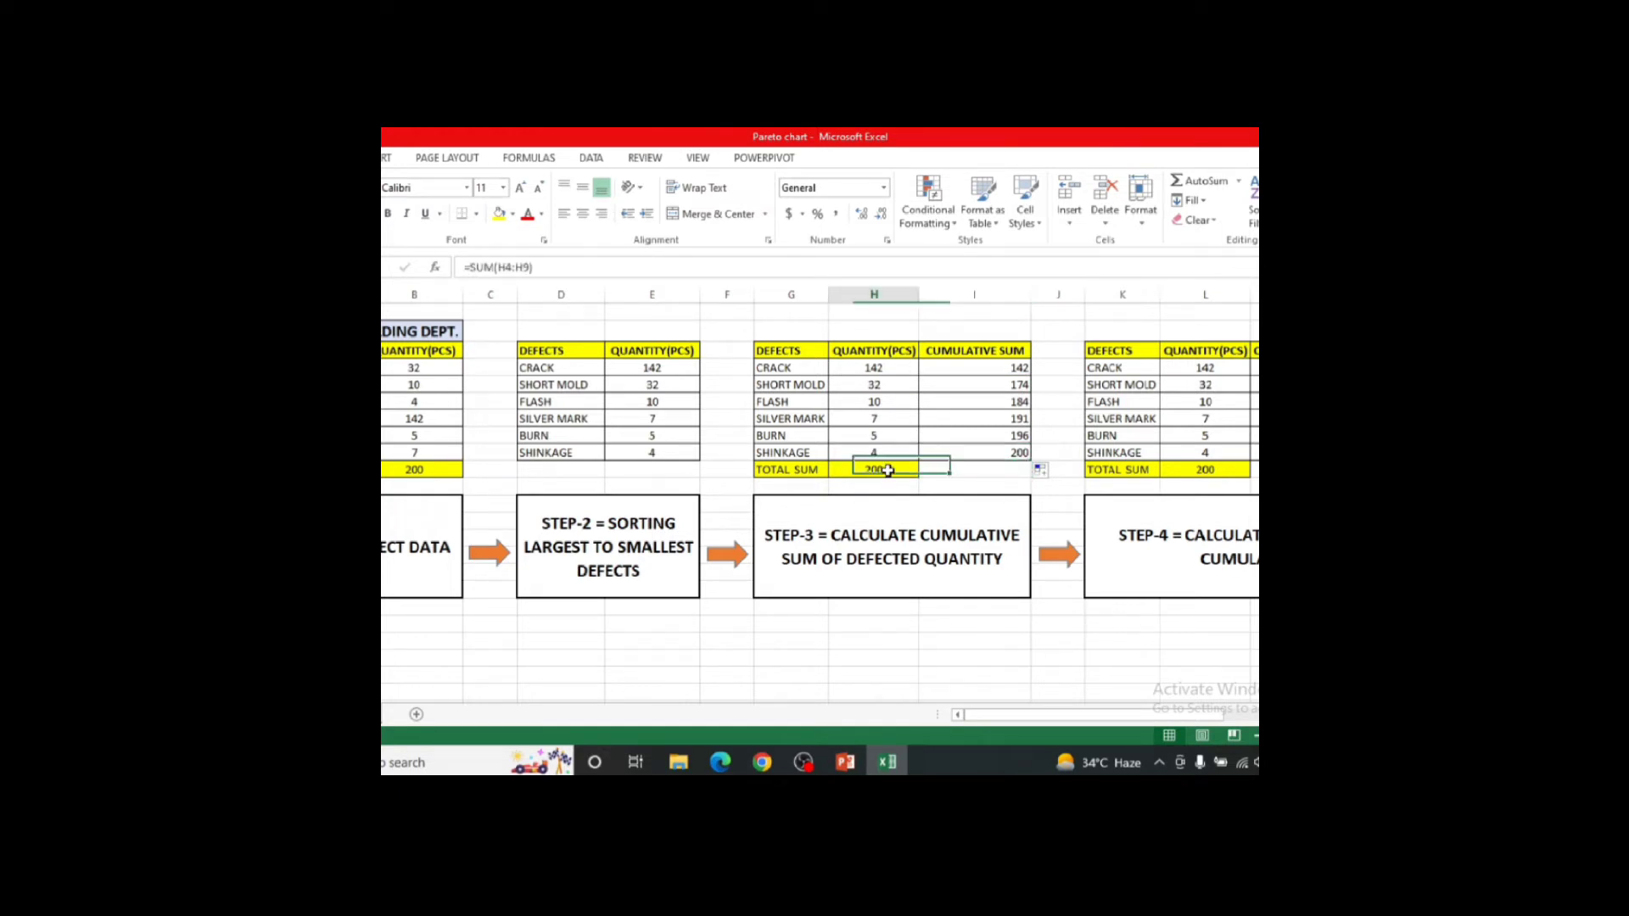
left_click(967, 458)
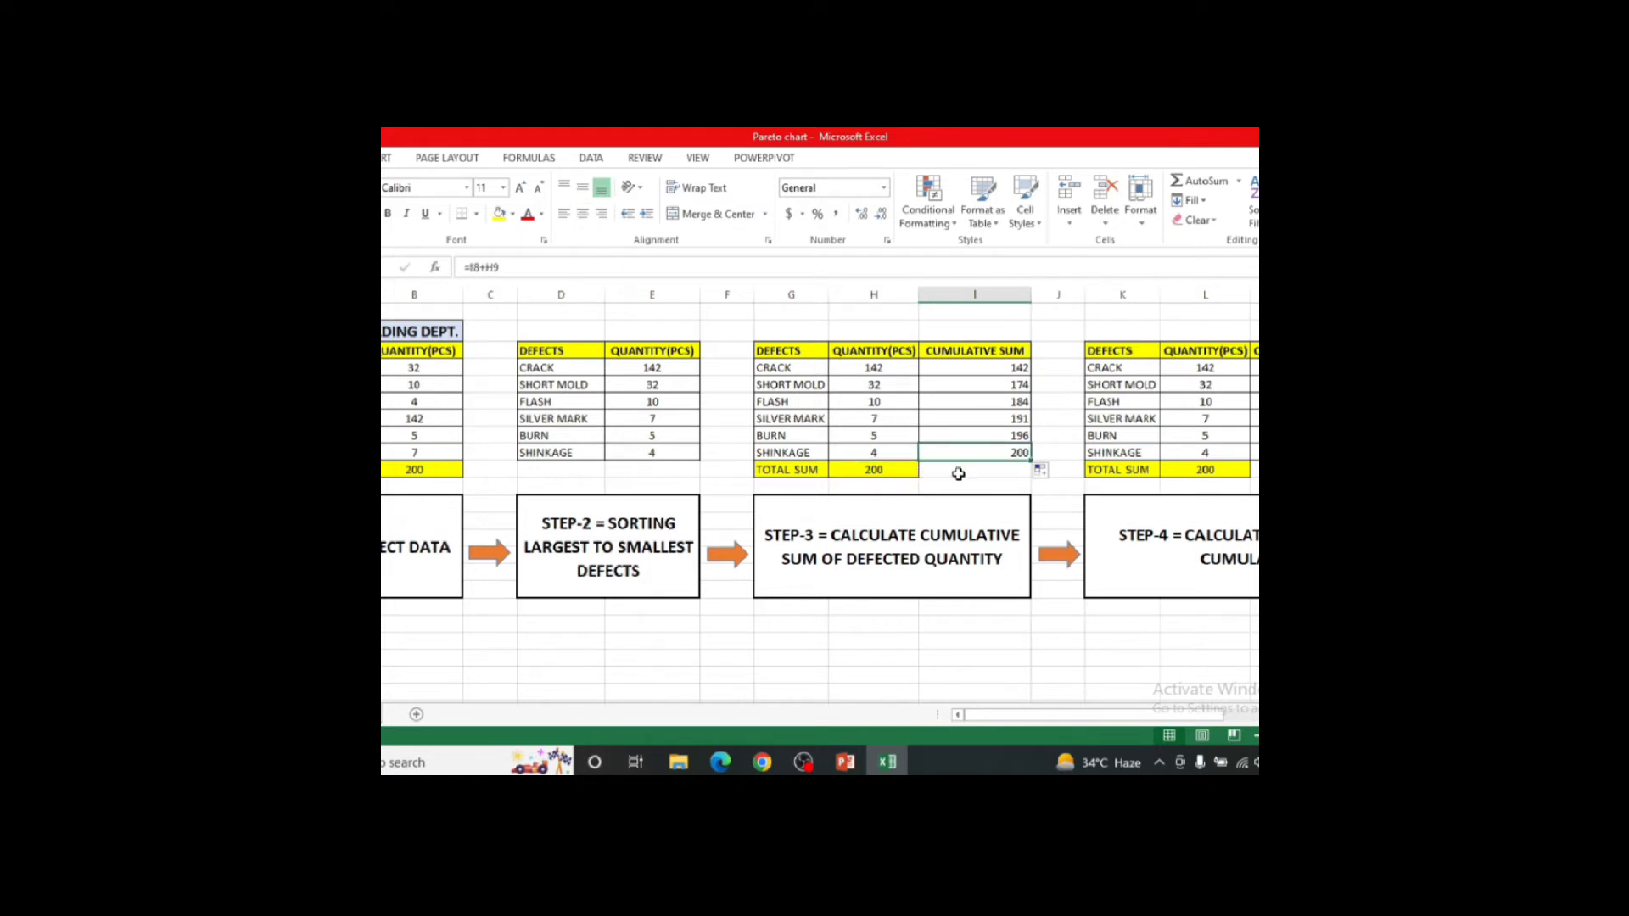
left_click(971, 472)
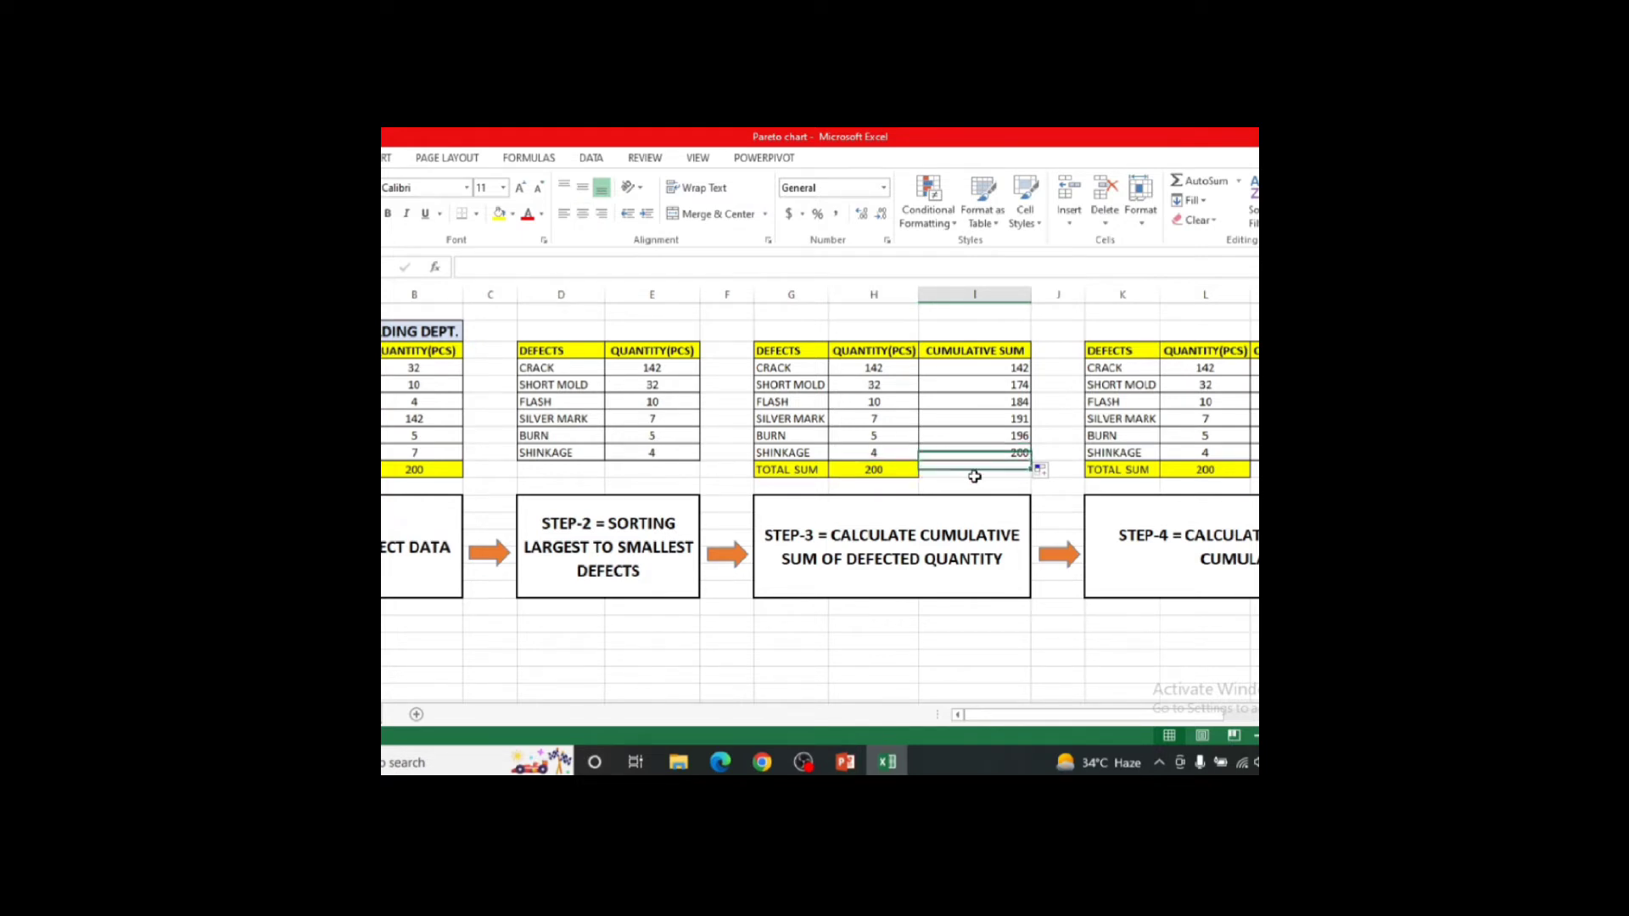
left_click(1015, 452)
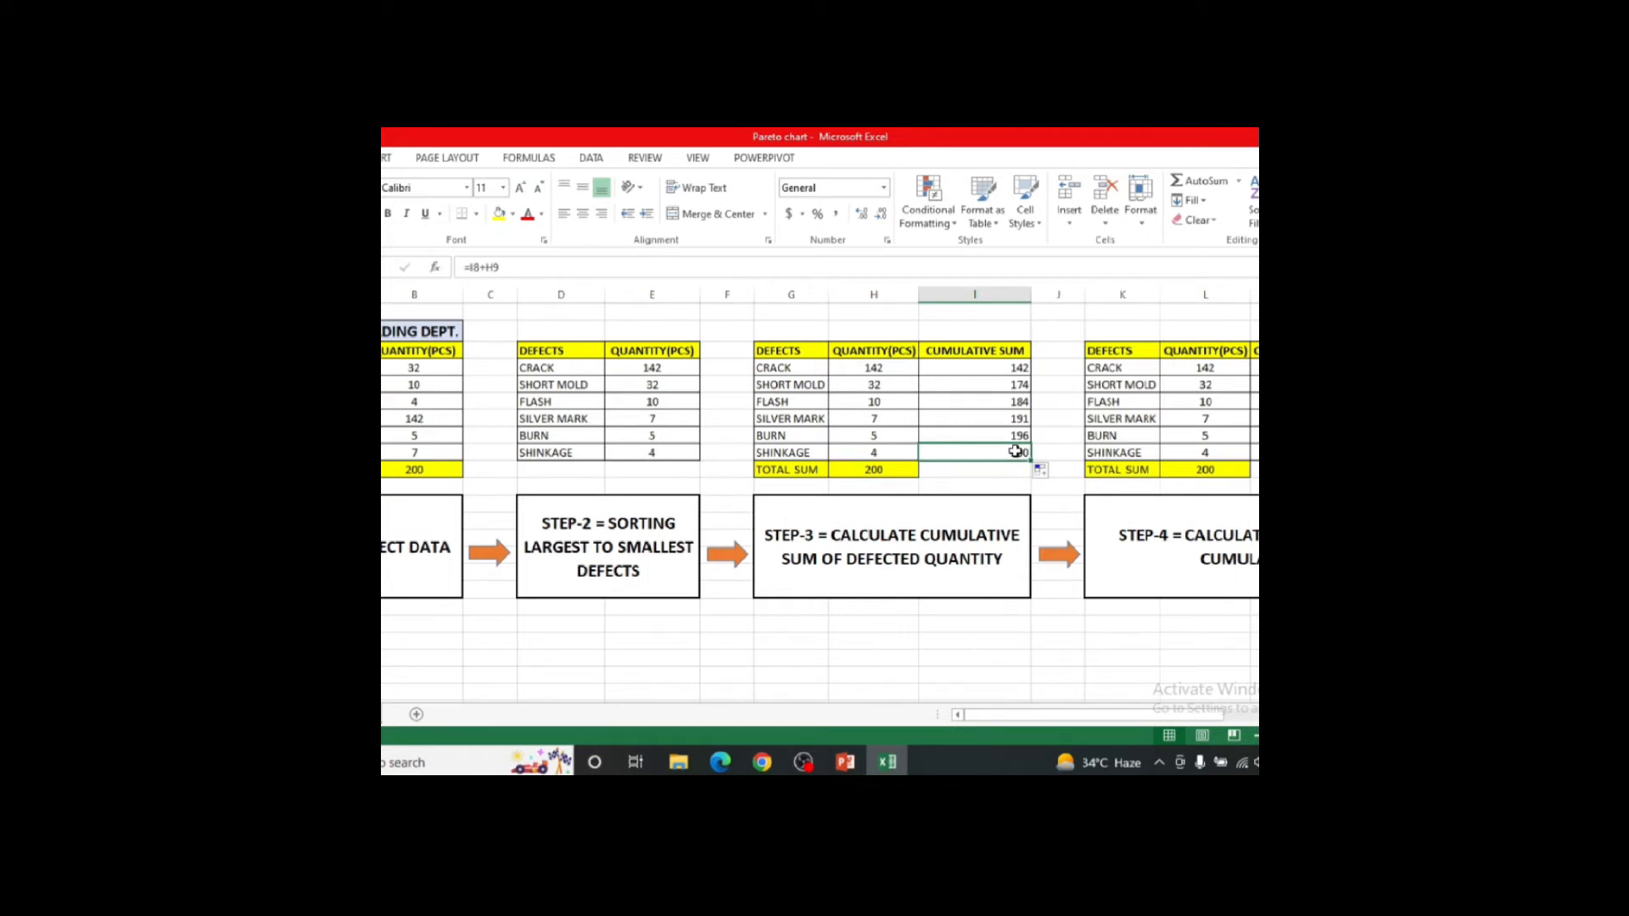
Go to the Step-4 table that calculates the percentage of the cumulative sum.
key("Right")
key("Right")
key("Right")
key("Right")
key("Right")
key("Right")
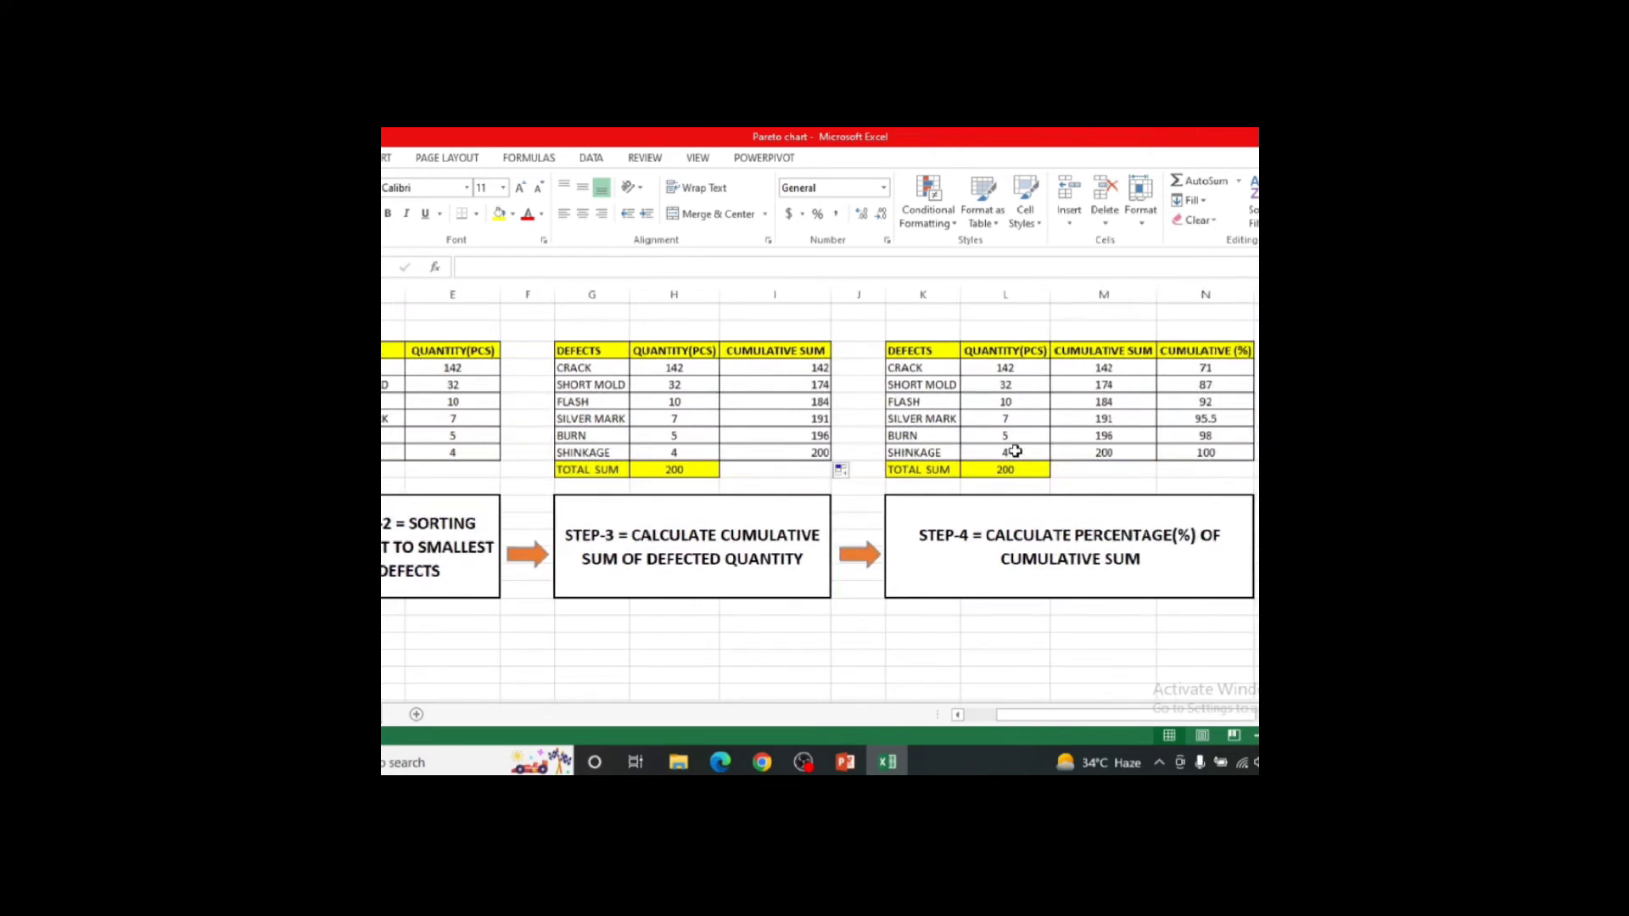
Clear the cumulative sum and cumulative (%) values in M4:N9 of the Step-4 table.
key("Right")
key("Right")
key("Right")
key("Right")
key("Right")
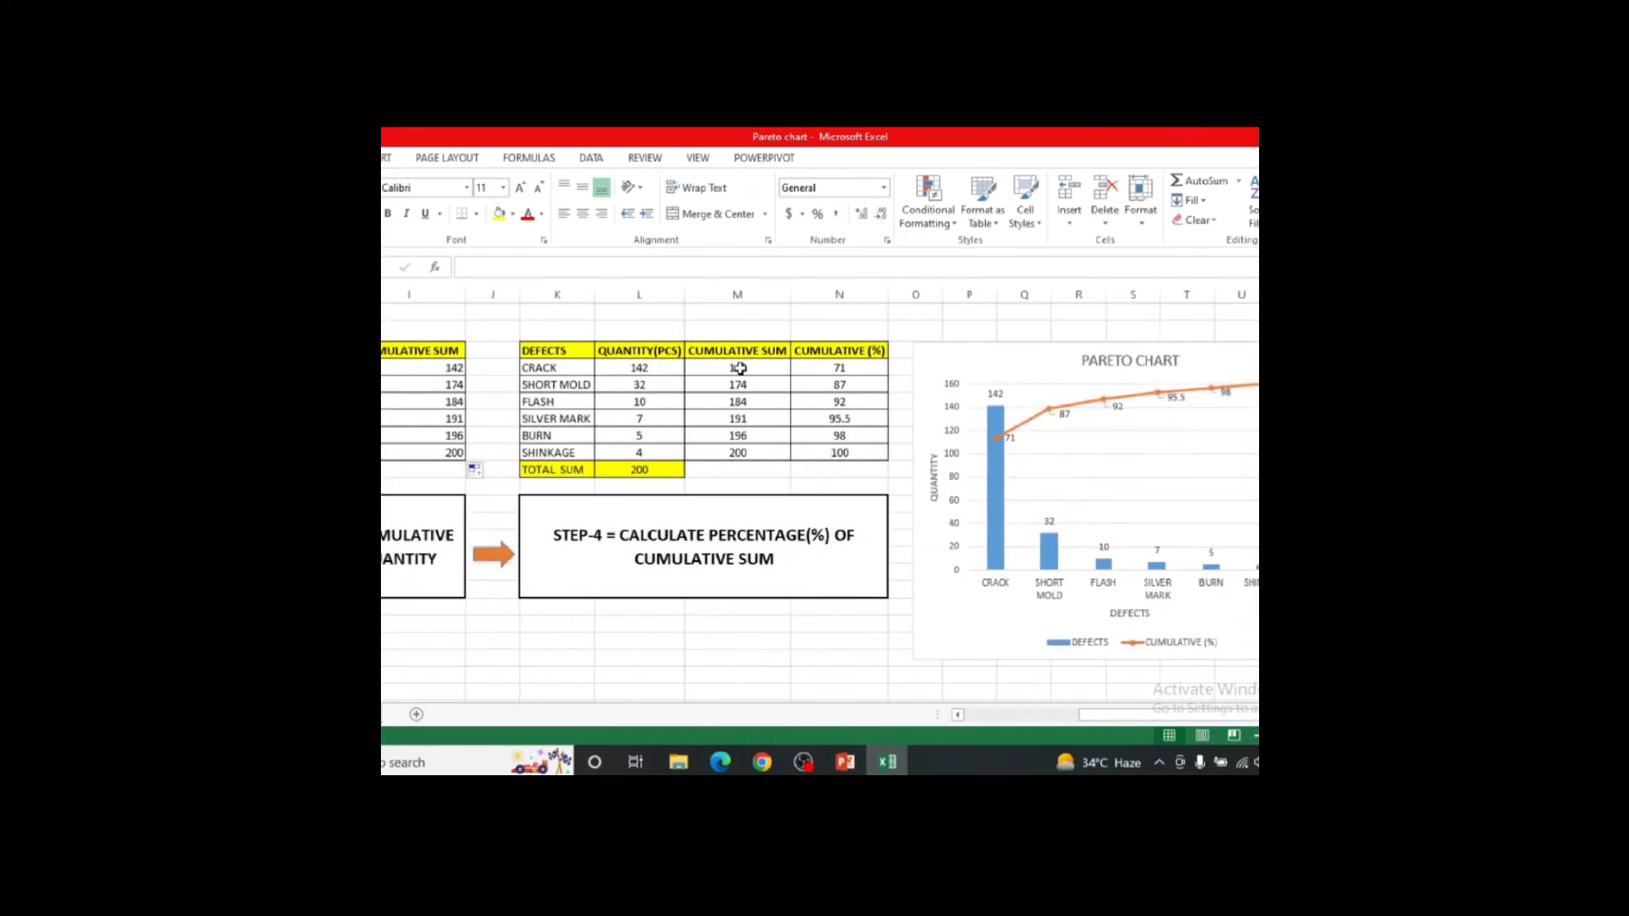
left_click_drag(741, 369, 834, 447)
key("Delete")
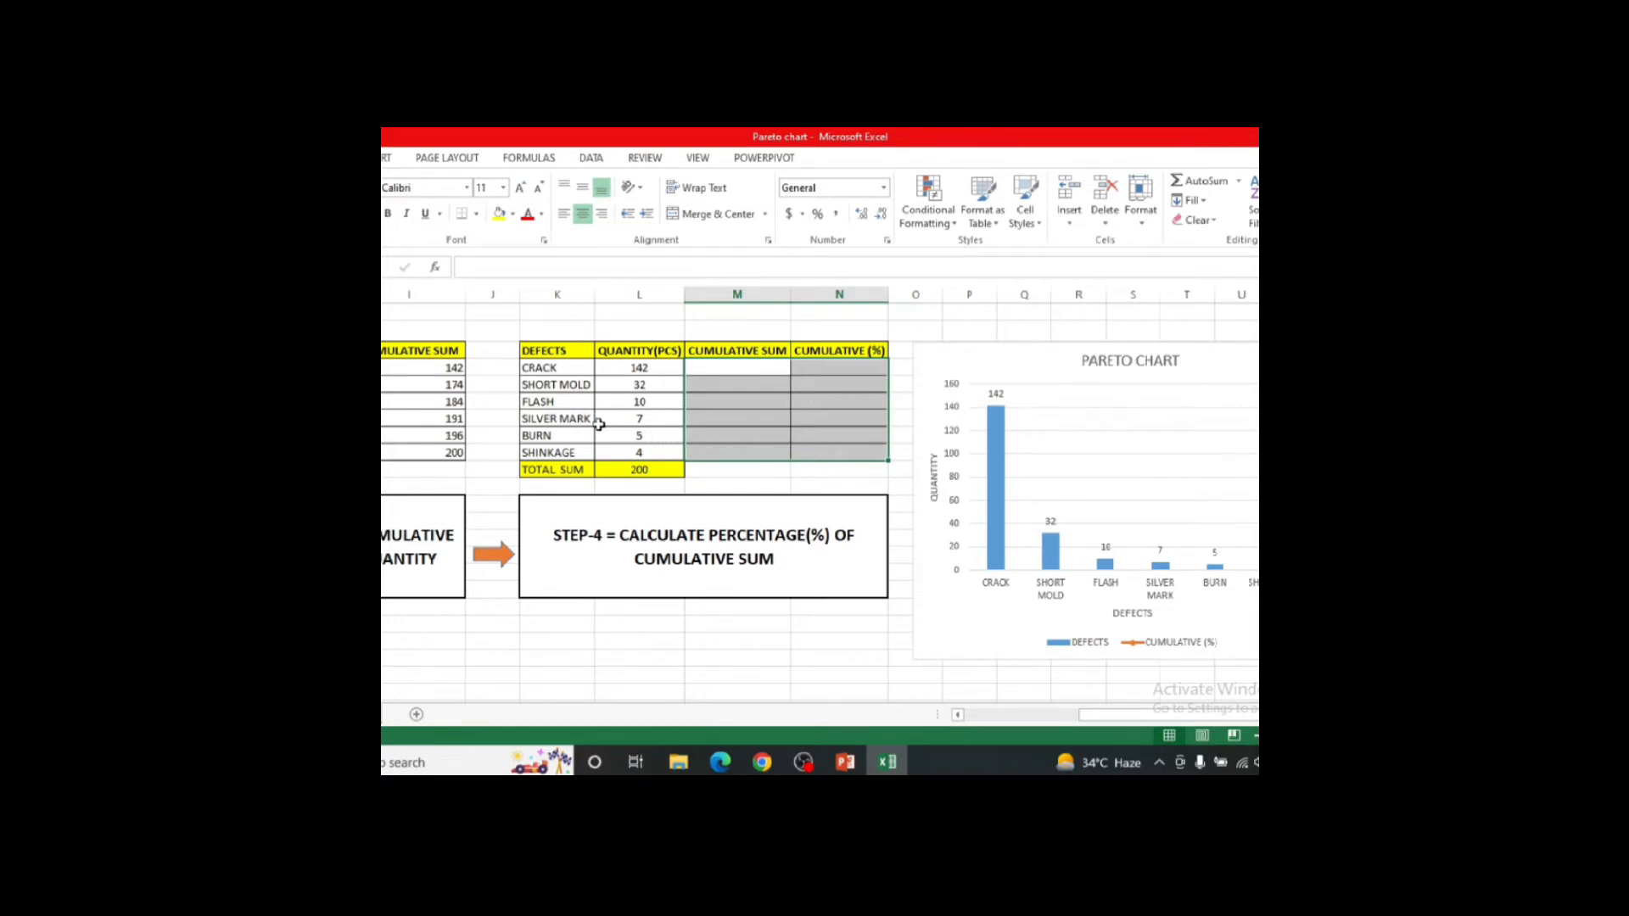
left_click(693, 467)
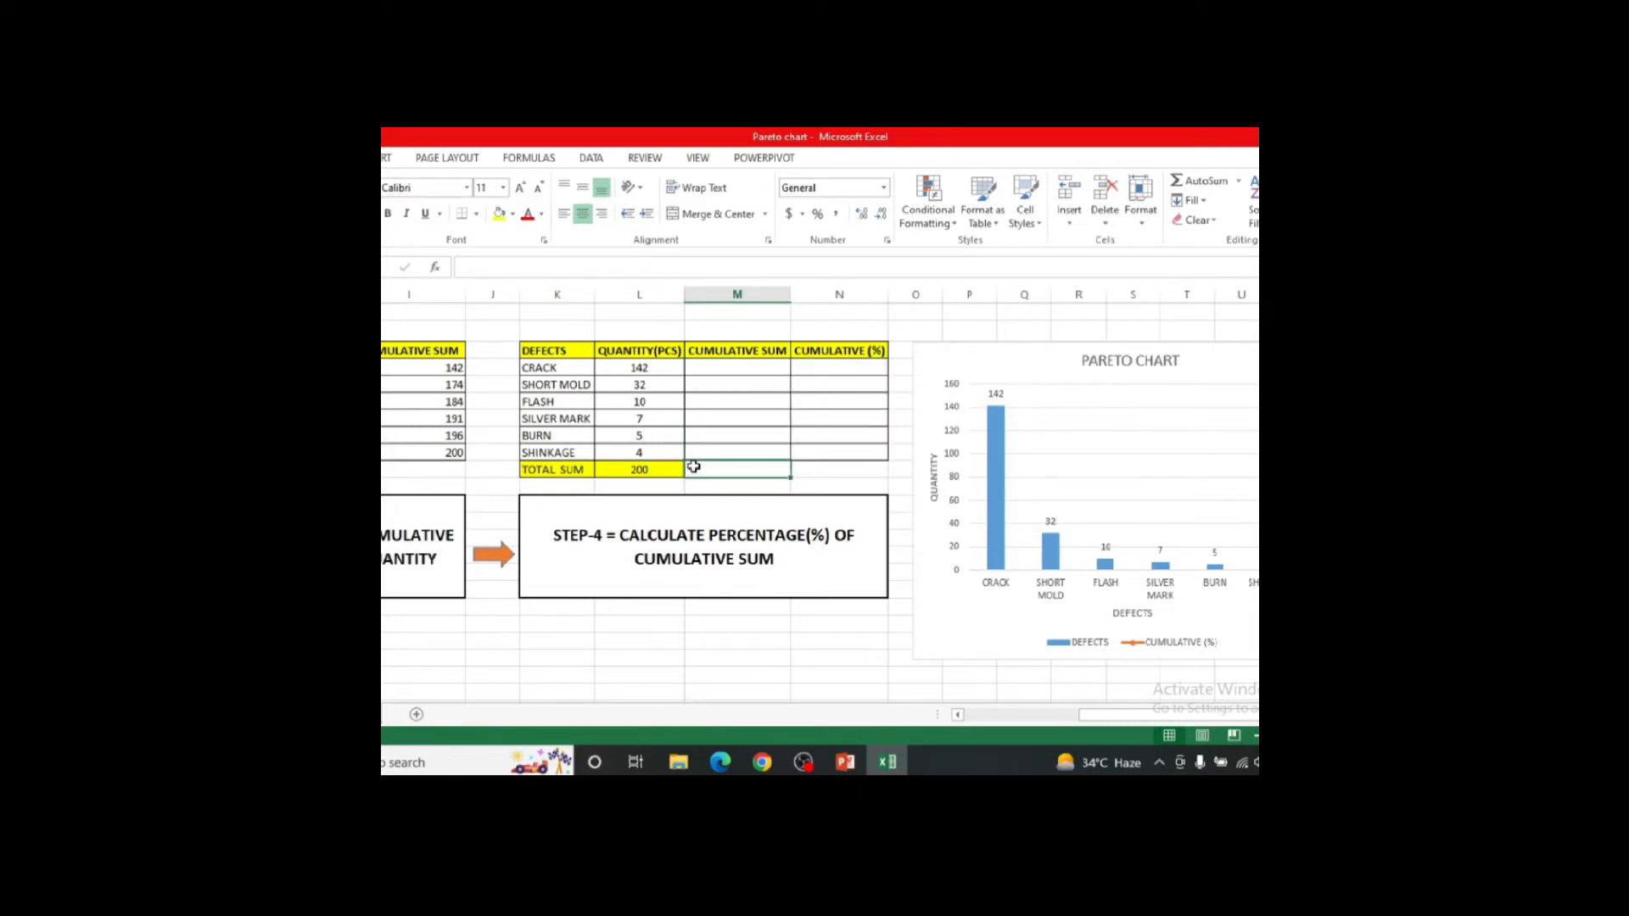
Copy the cumulative sums from I4:I9 into M4:M9 of the Step-4 table and center them.
left_click_drag(436, 368, 437, 452)
key("ctrl+c")
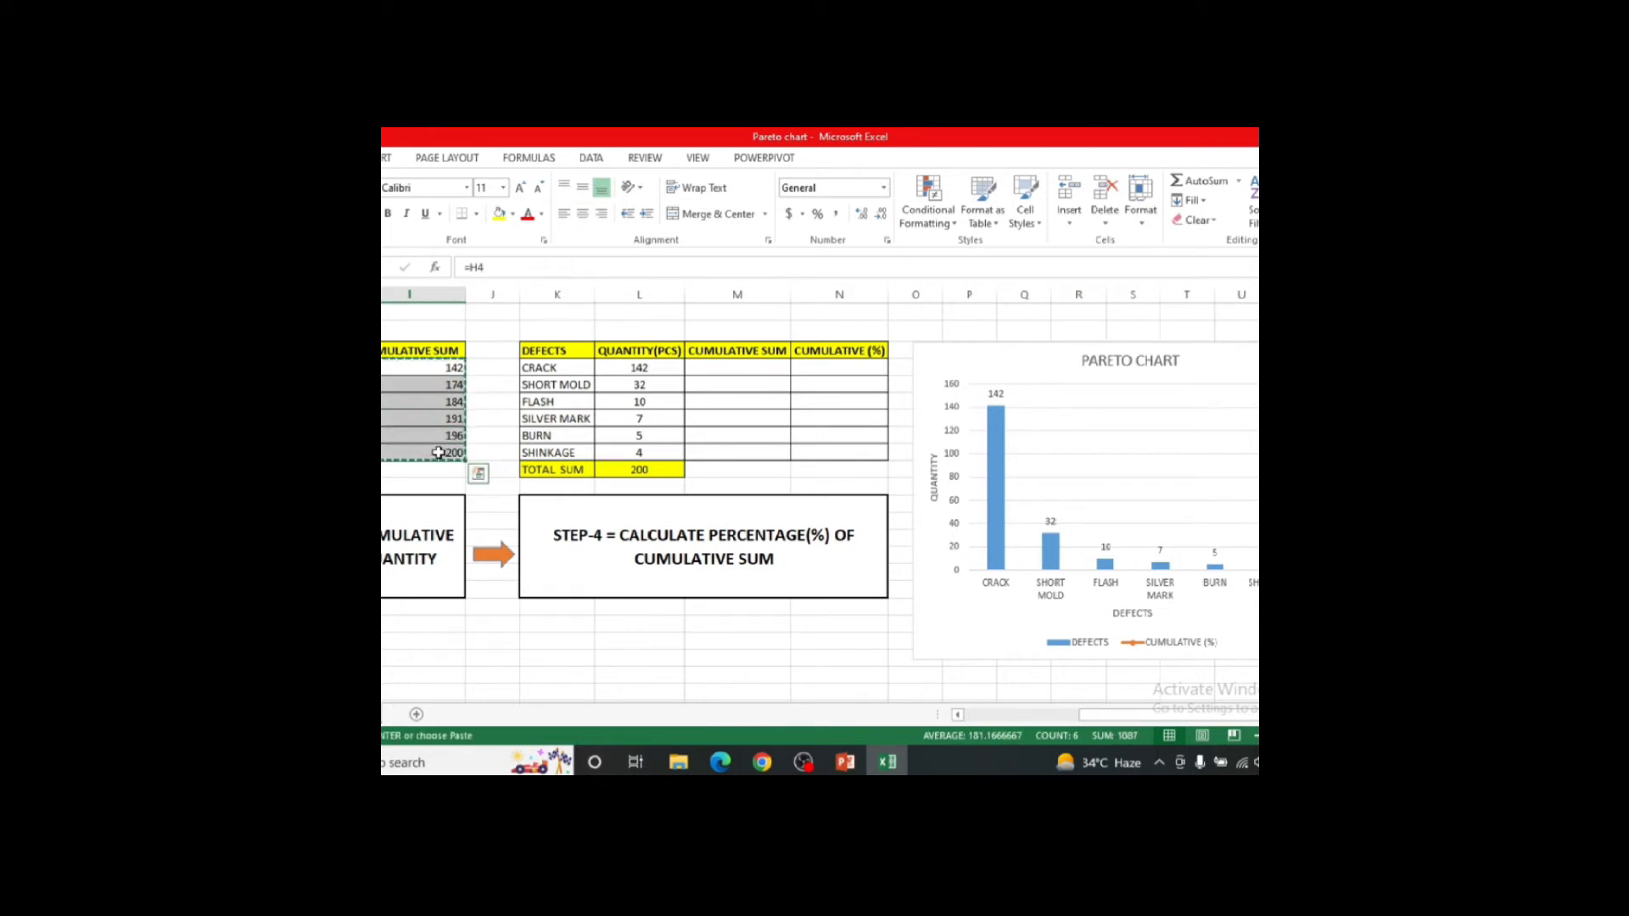
left_click(745, 365)
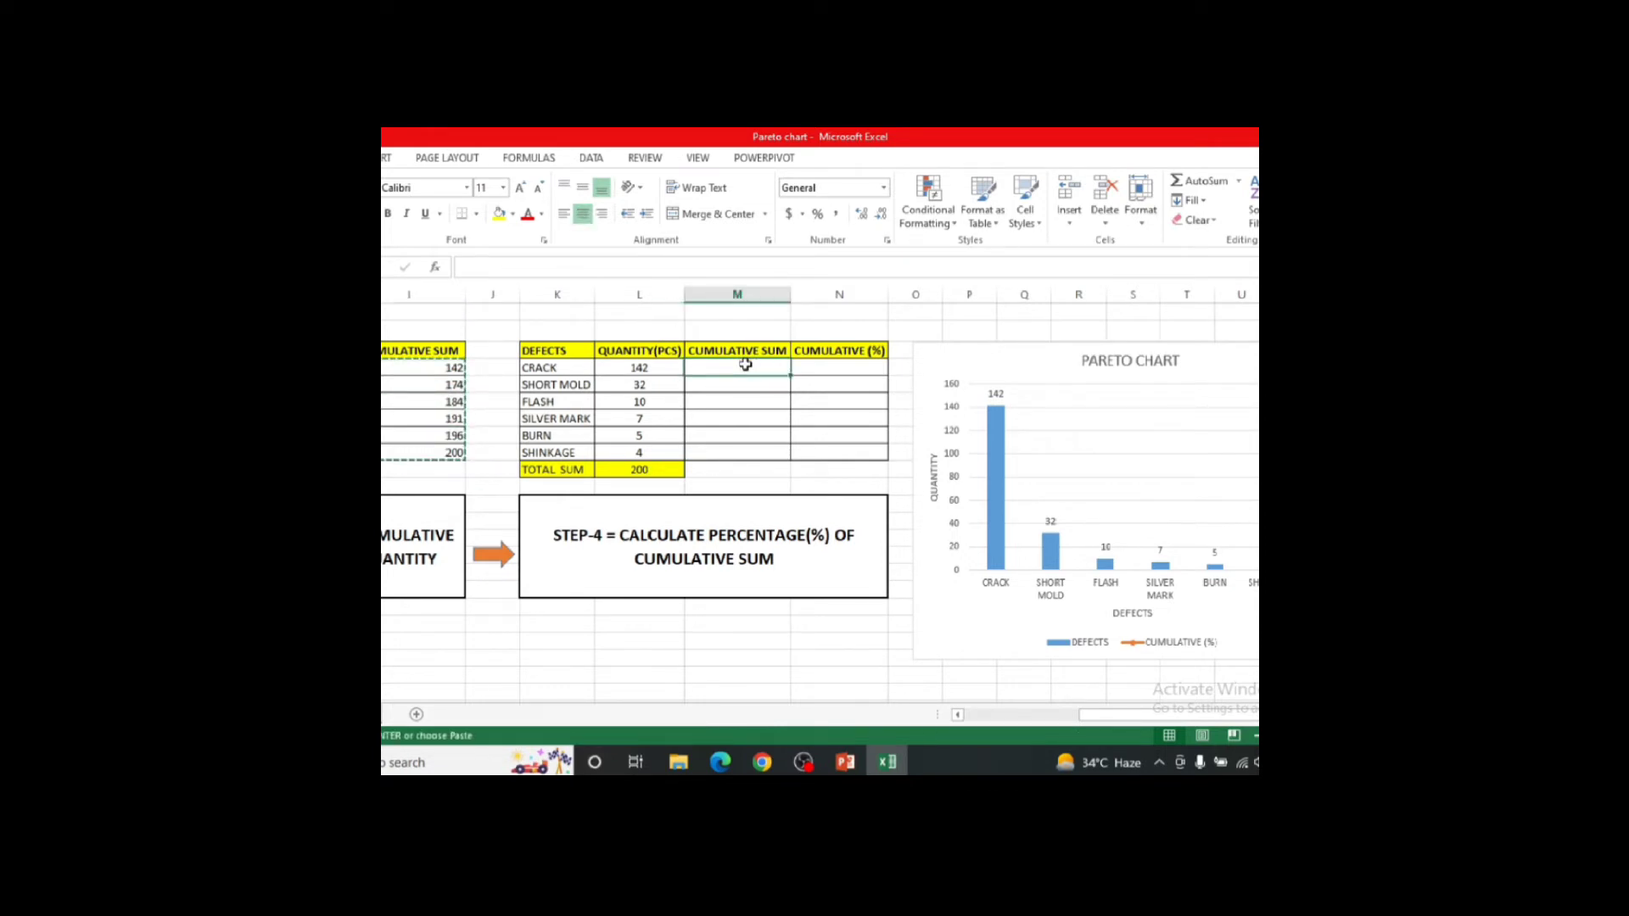
key("ctrl+v")
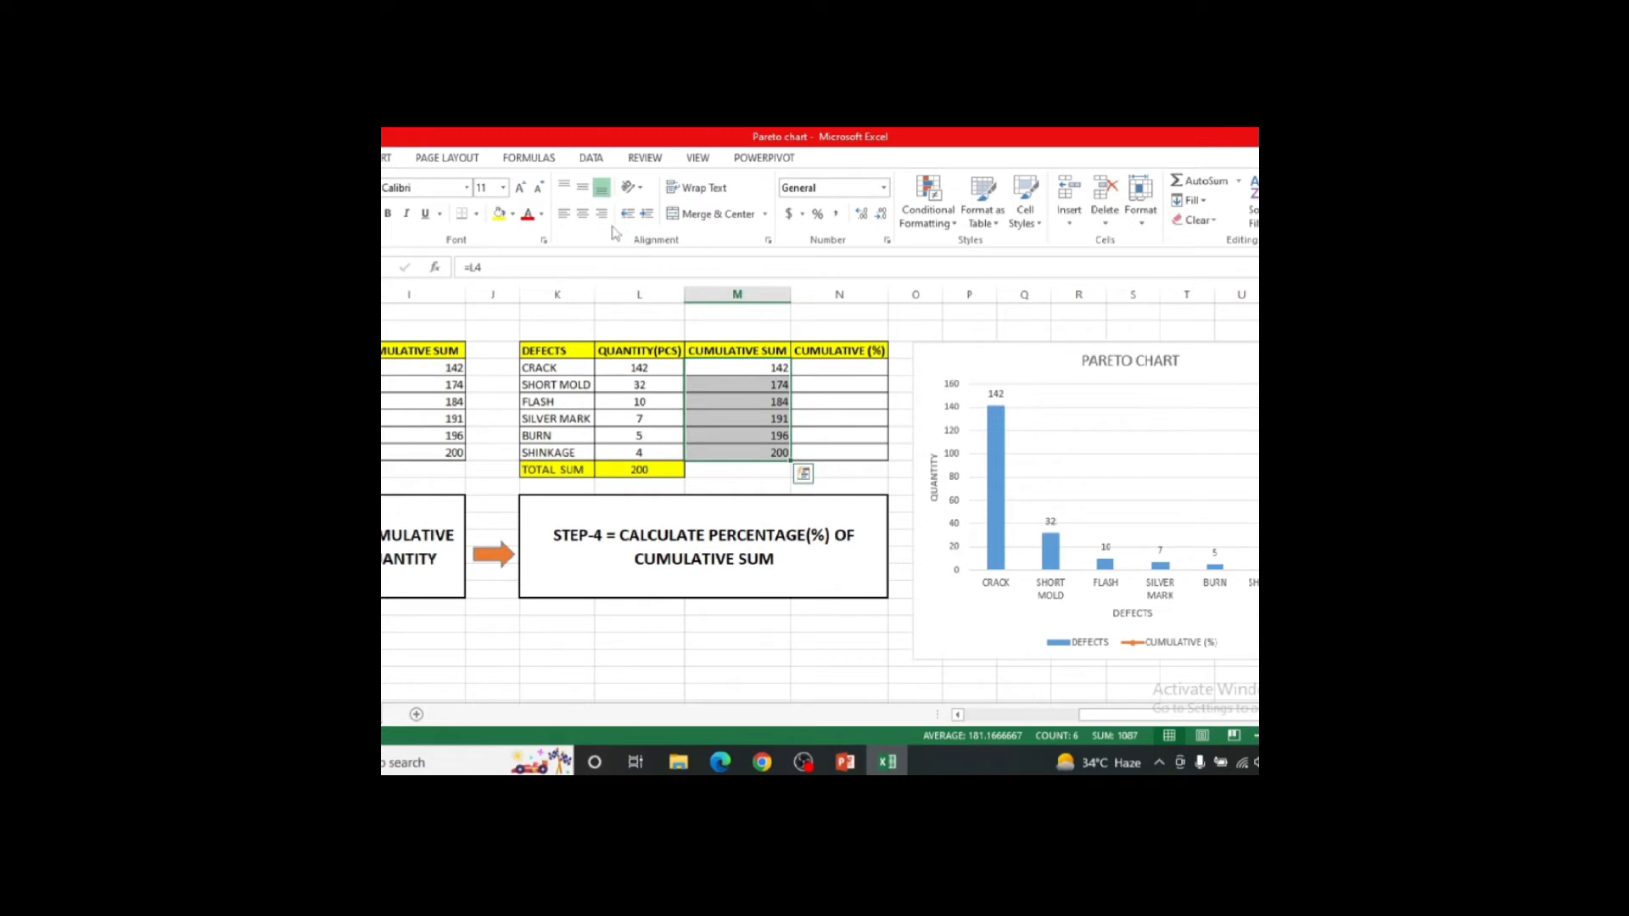
left_click(584, 217)
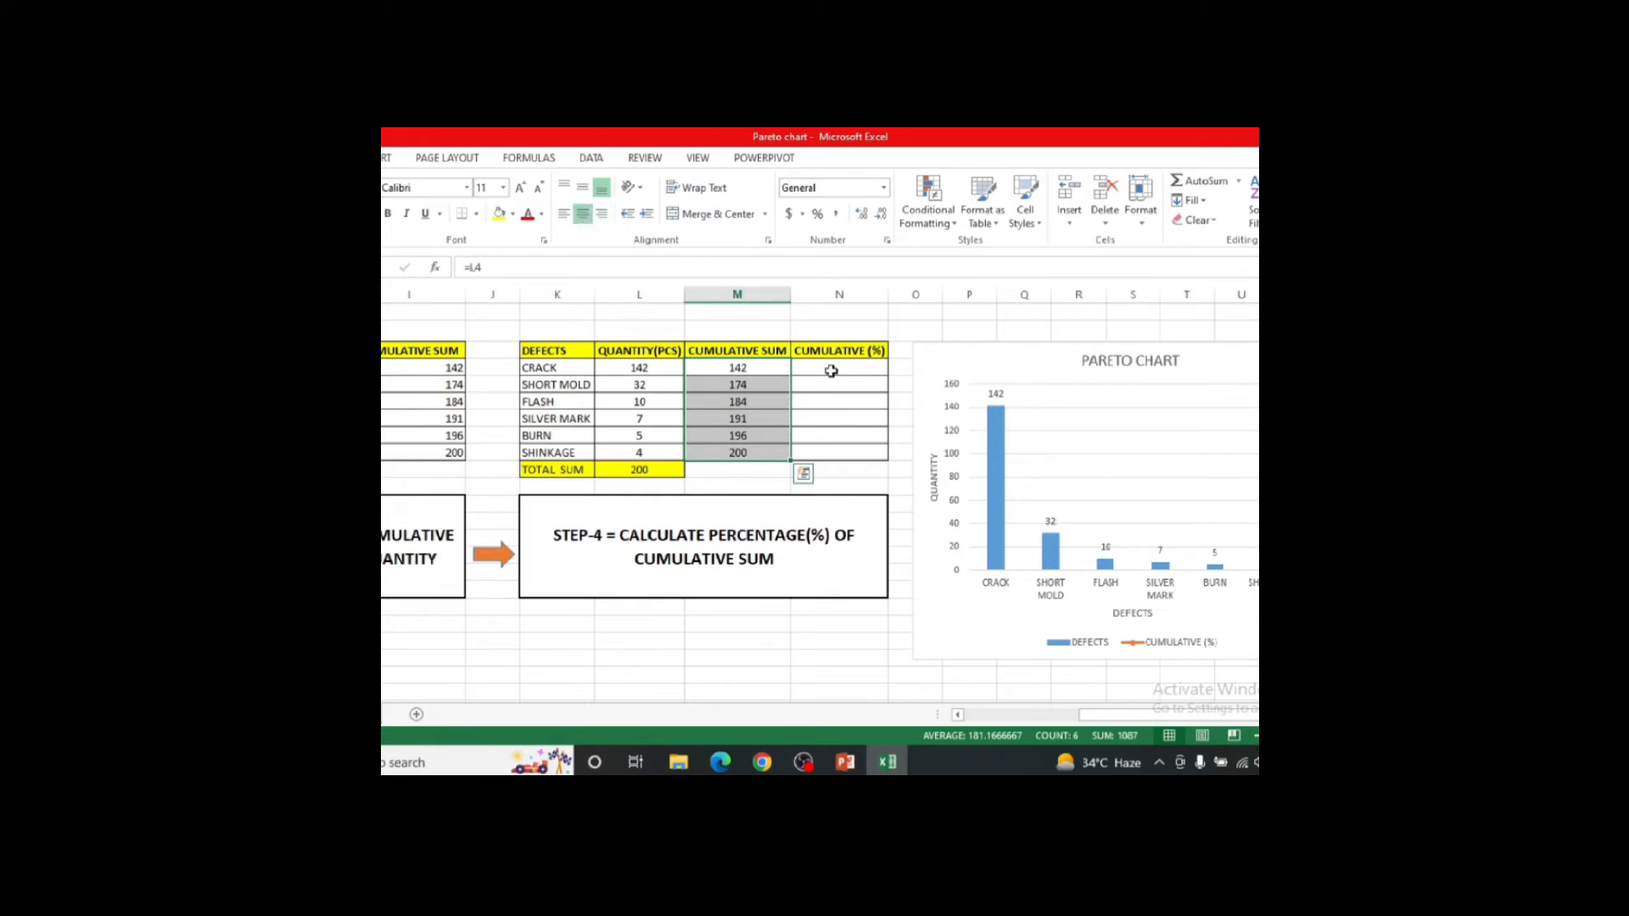
Enter the formula =M4/L10*100 in N4 to calculate the cumulative percentage for Crack.
left_click(832, 370)
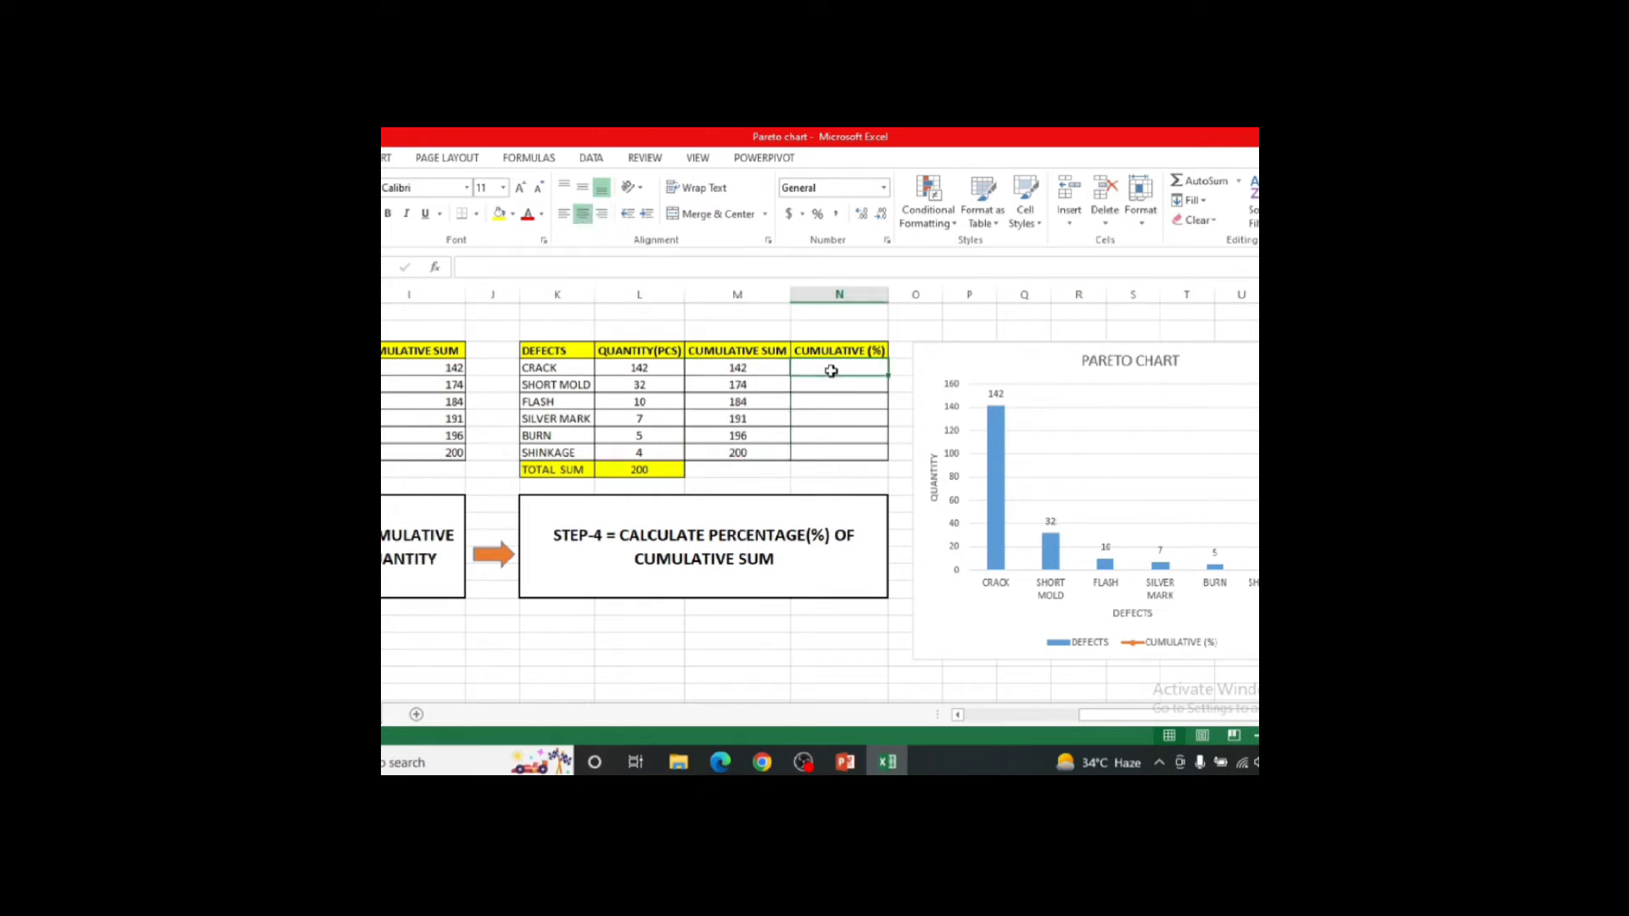
type("=")
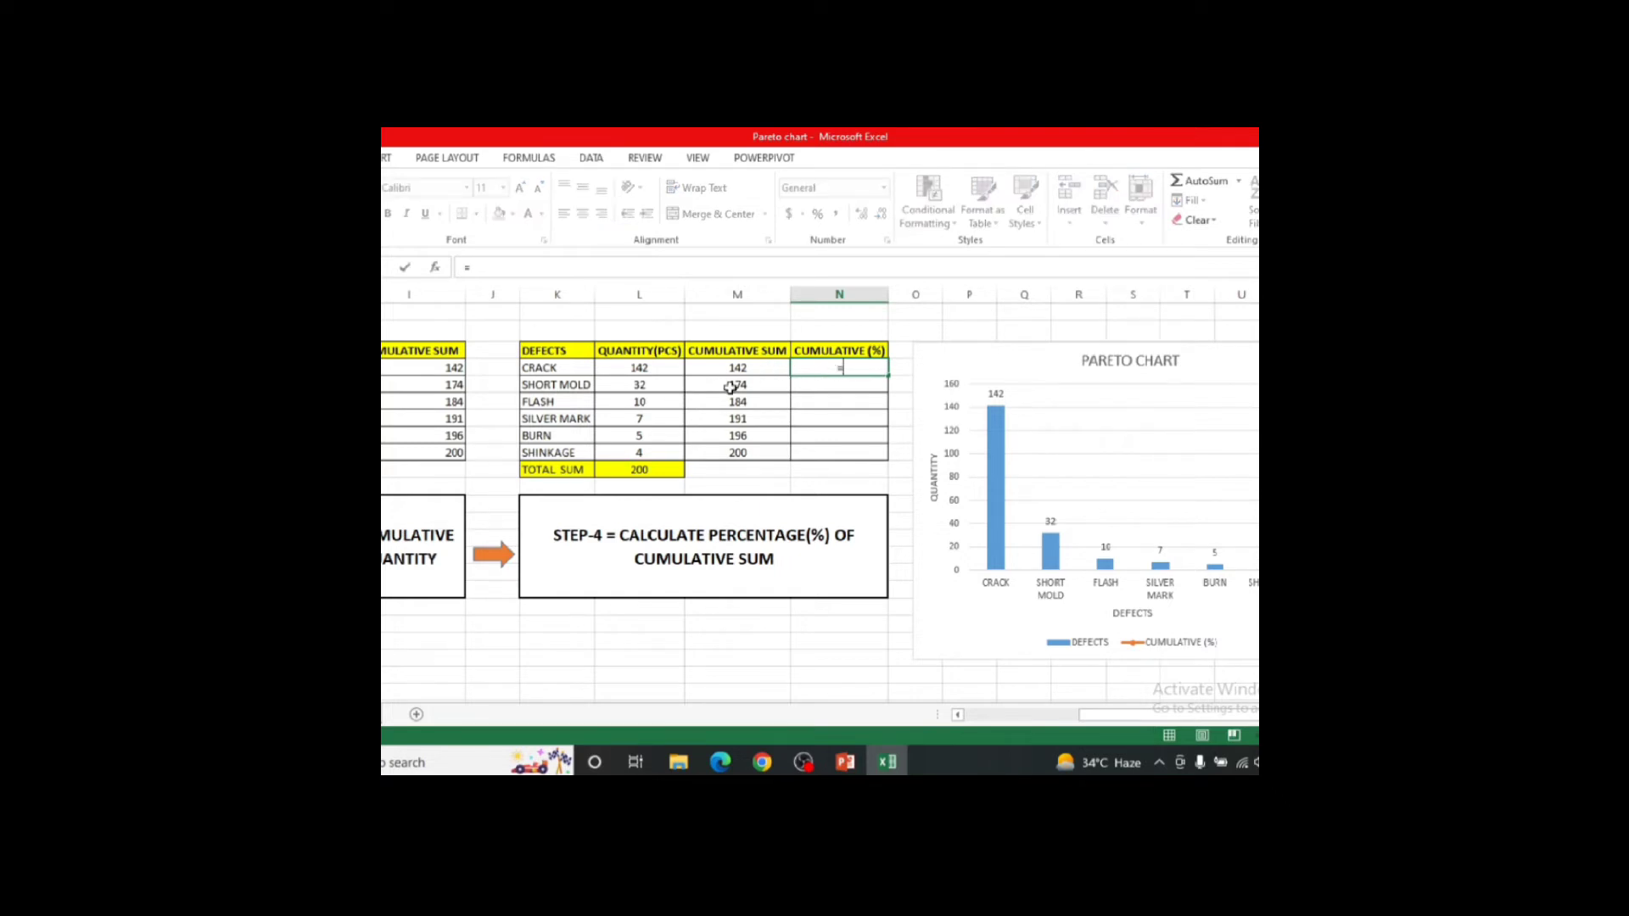
left_click(752, 369)
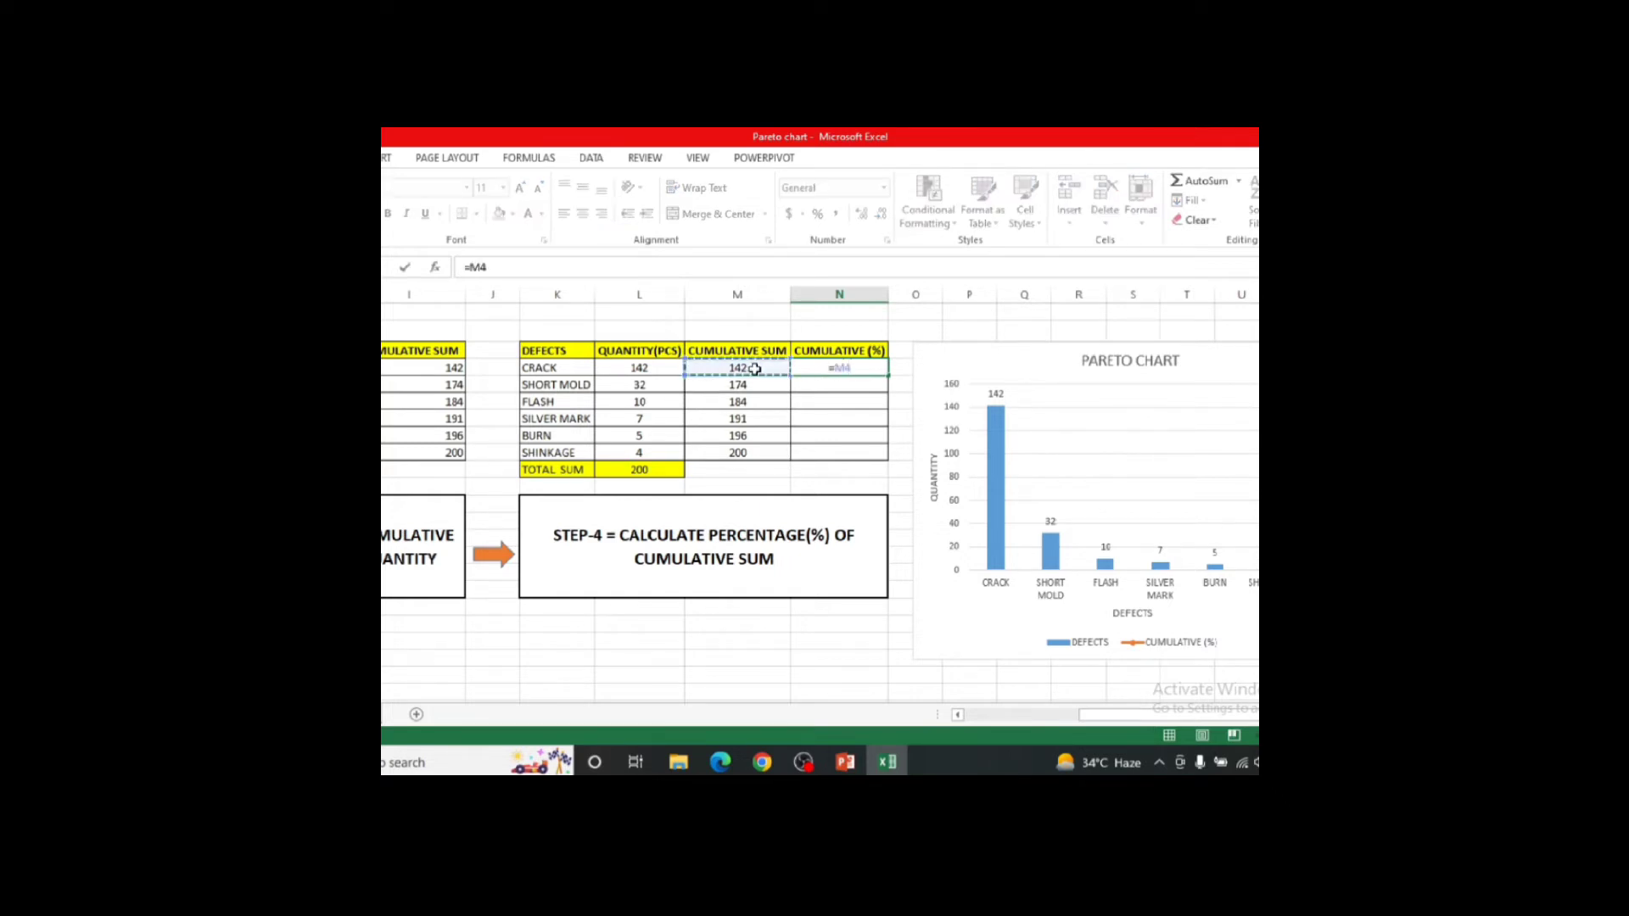
type("/")
left_click(640, 469)
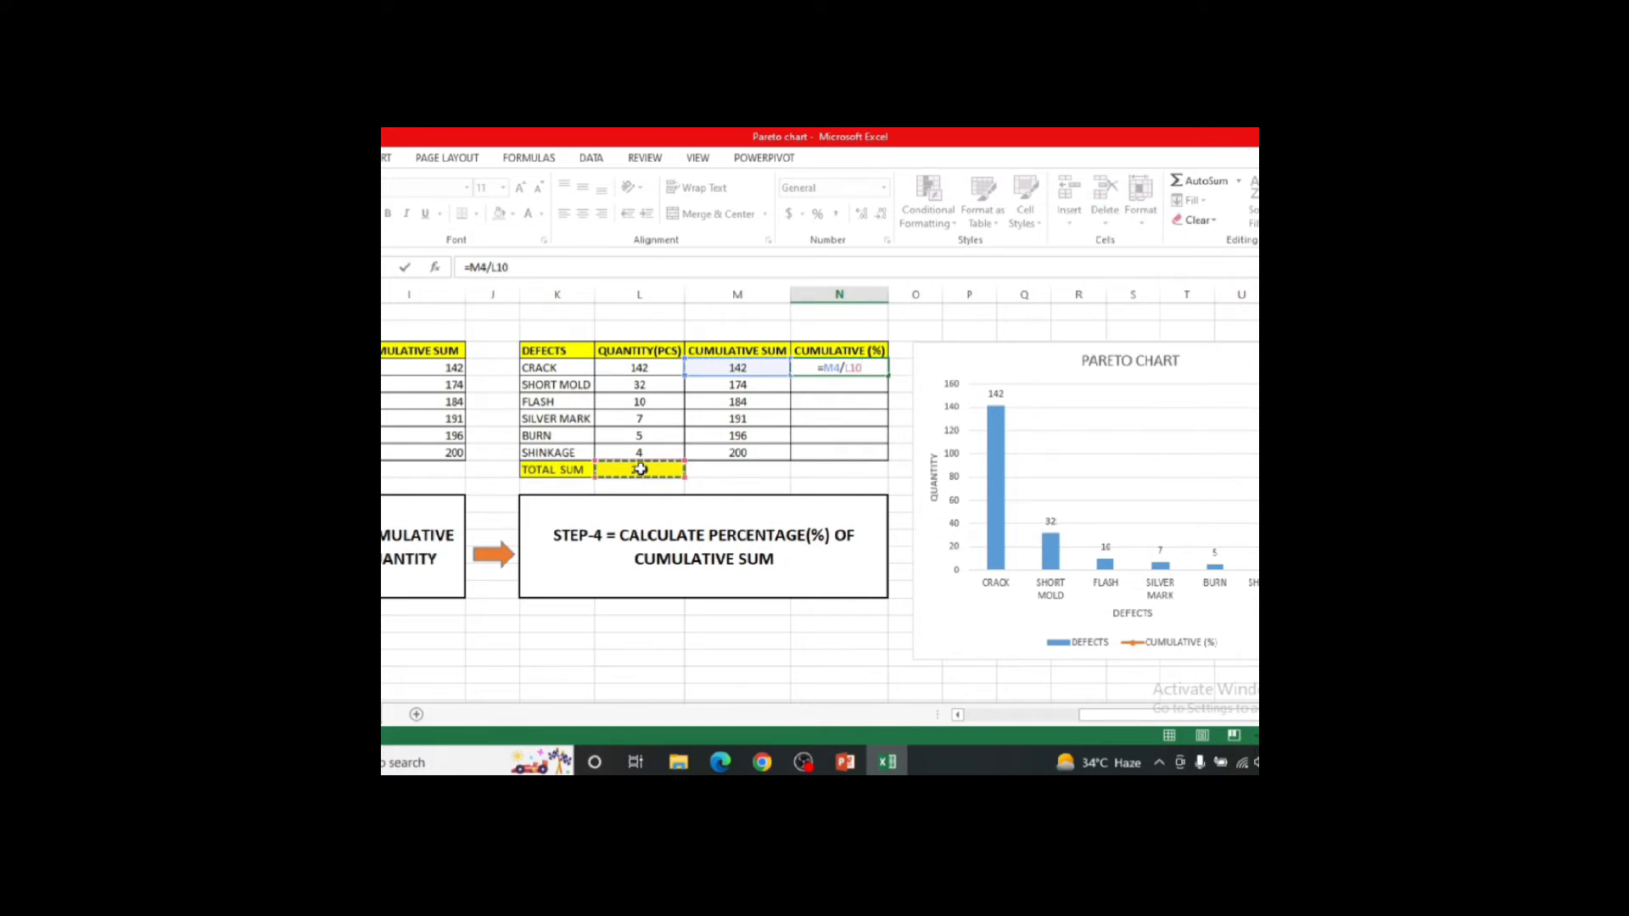
type("*100")
key("Return")
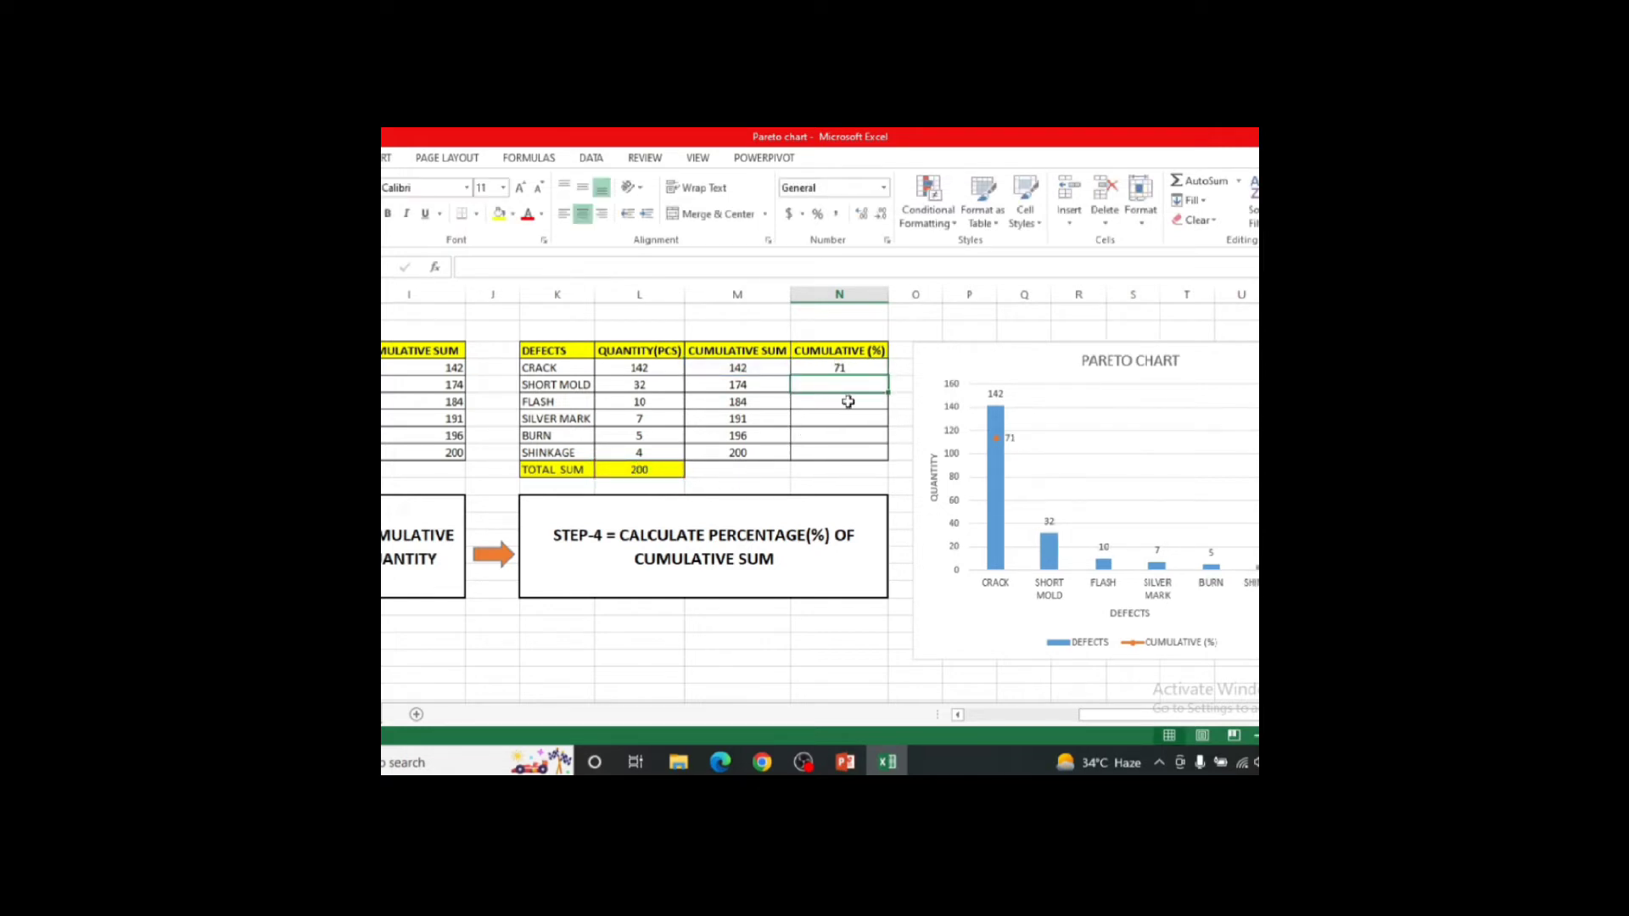
Make the total sum reference absolute in N4 so the formula reads =M4/$L$10*100.
left_click(879, 367)
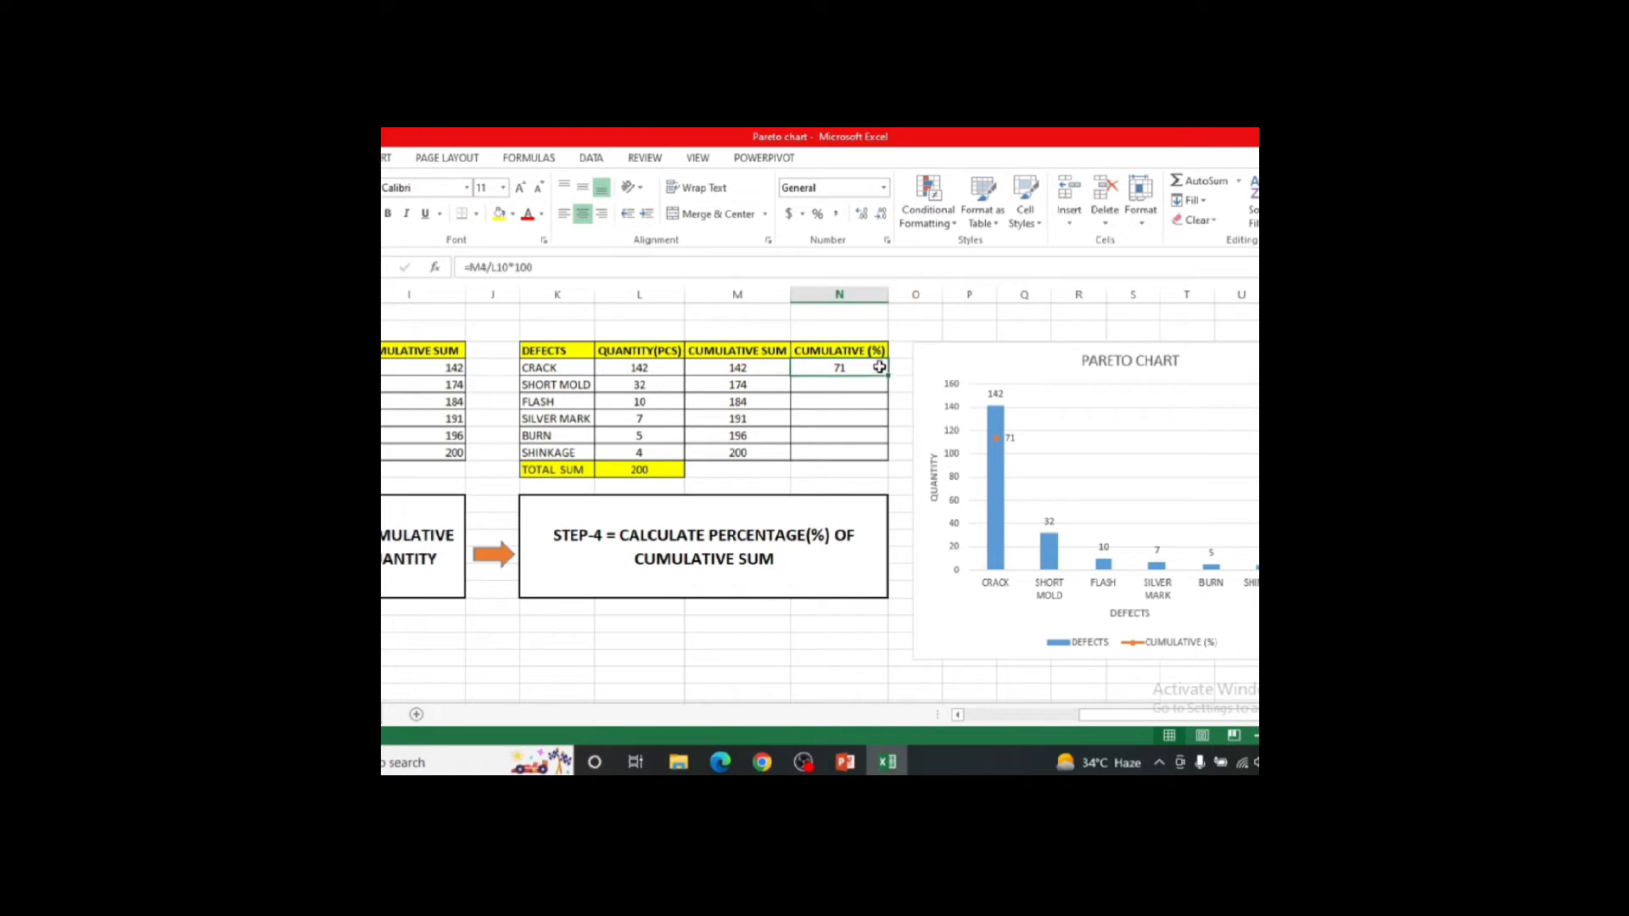
left_click(500, 268)
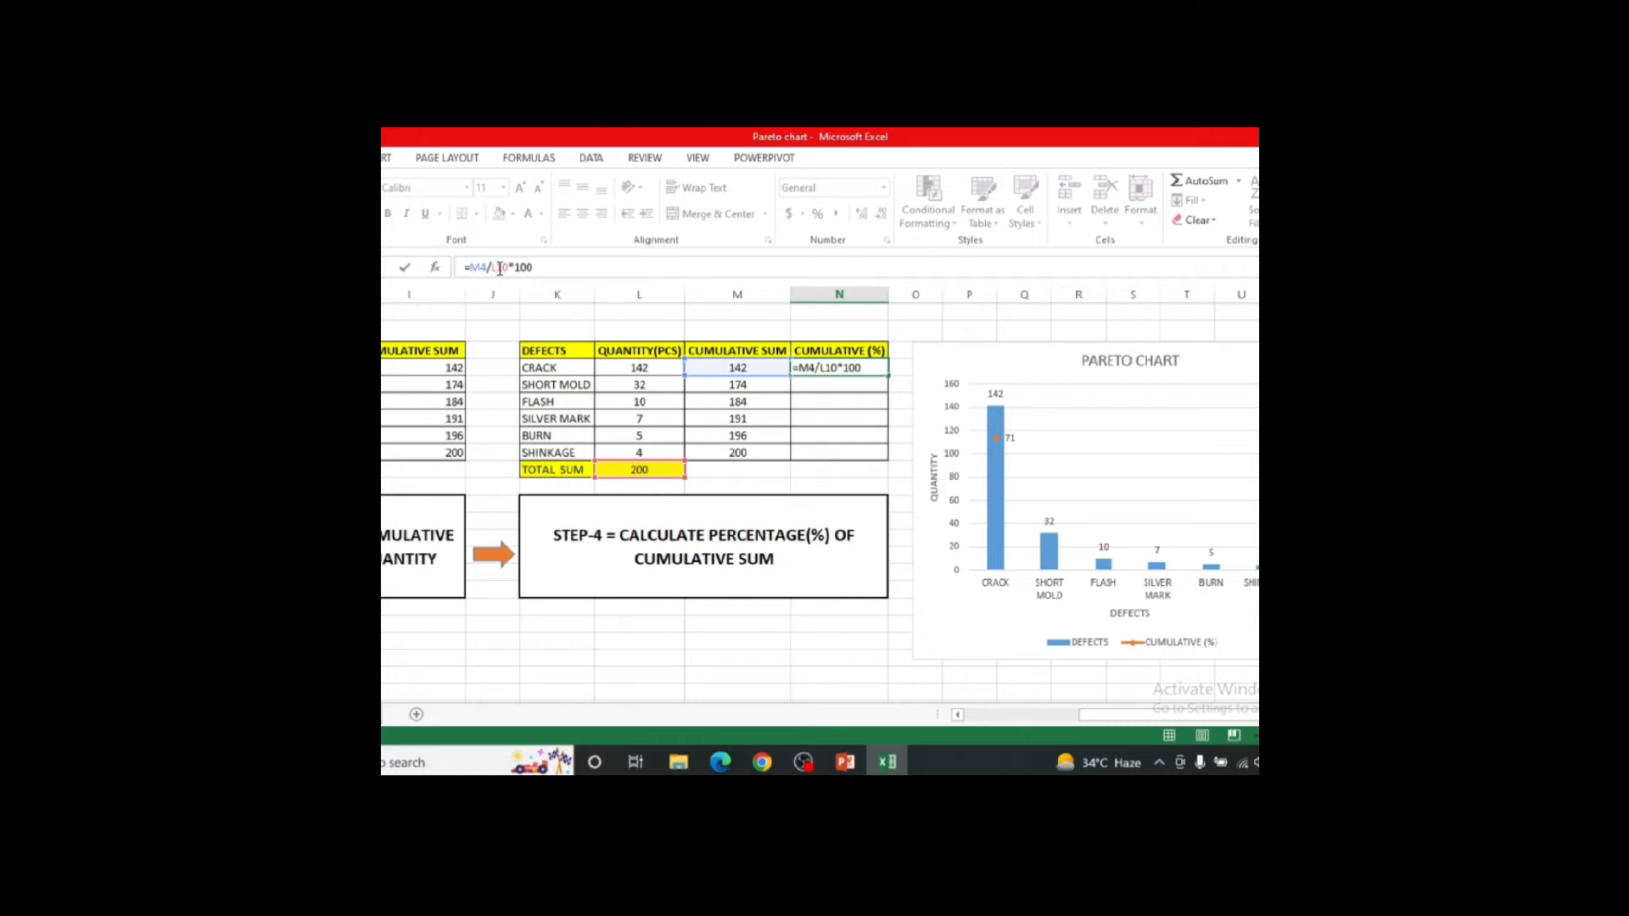
type("$L$")
key("Return")
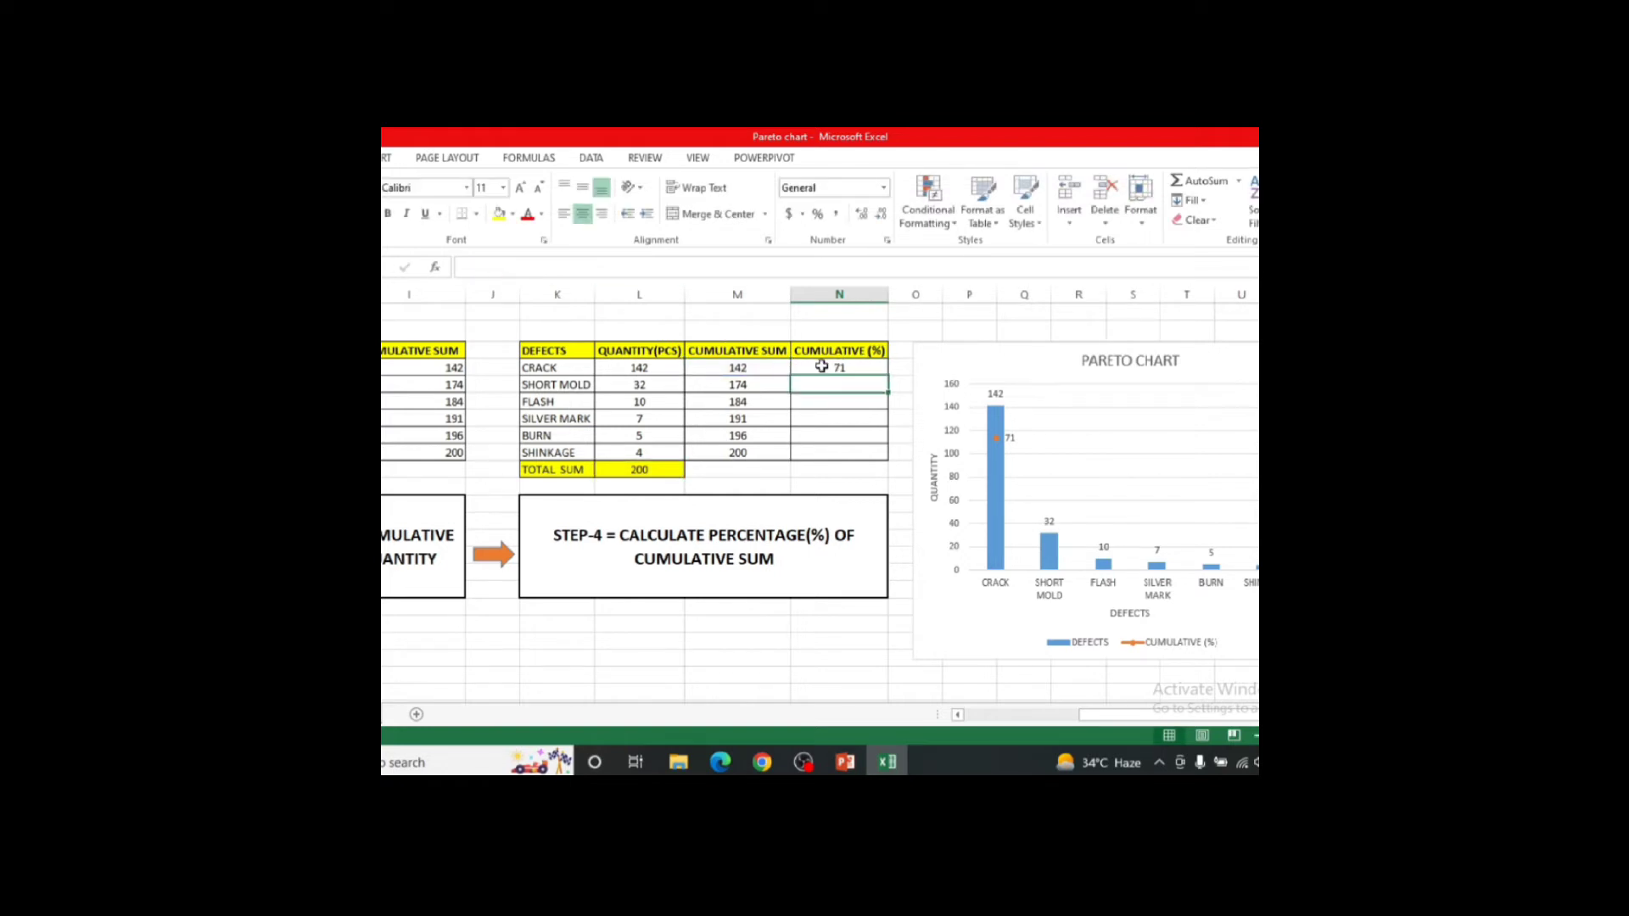
Fill the cumulative percentage formula from N4 down to the Shinkage row in N9 and check the copied formula in N5.
left_click(821, 366)
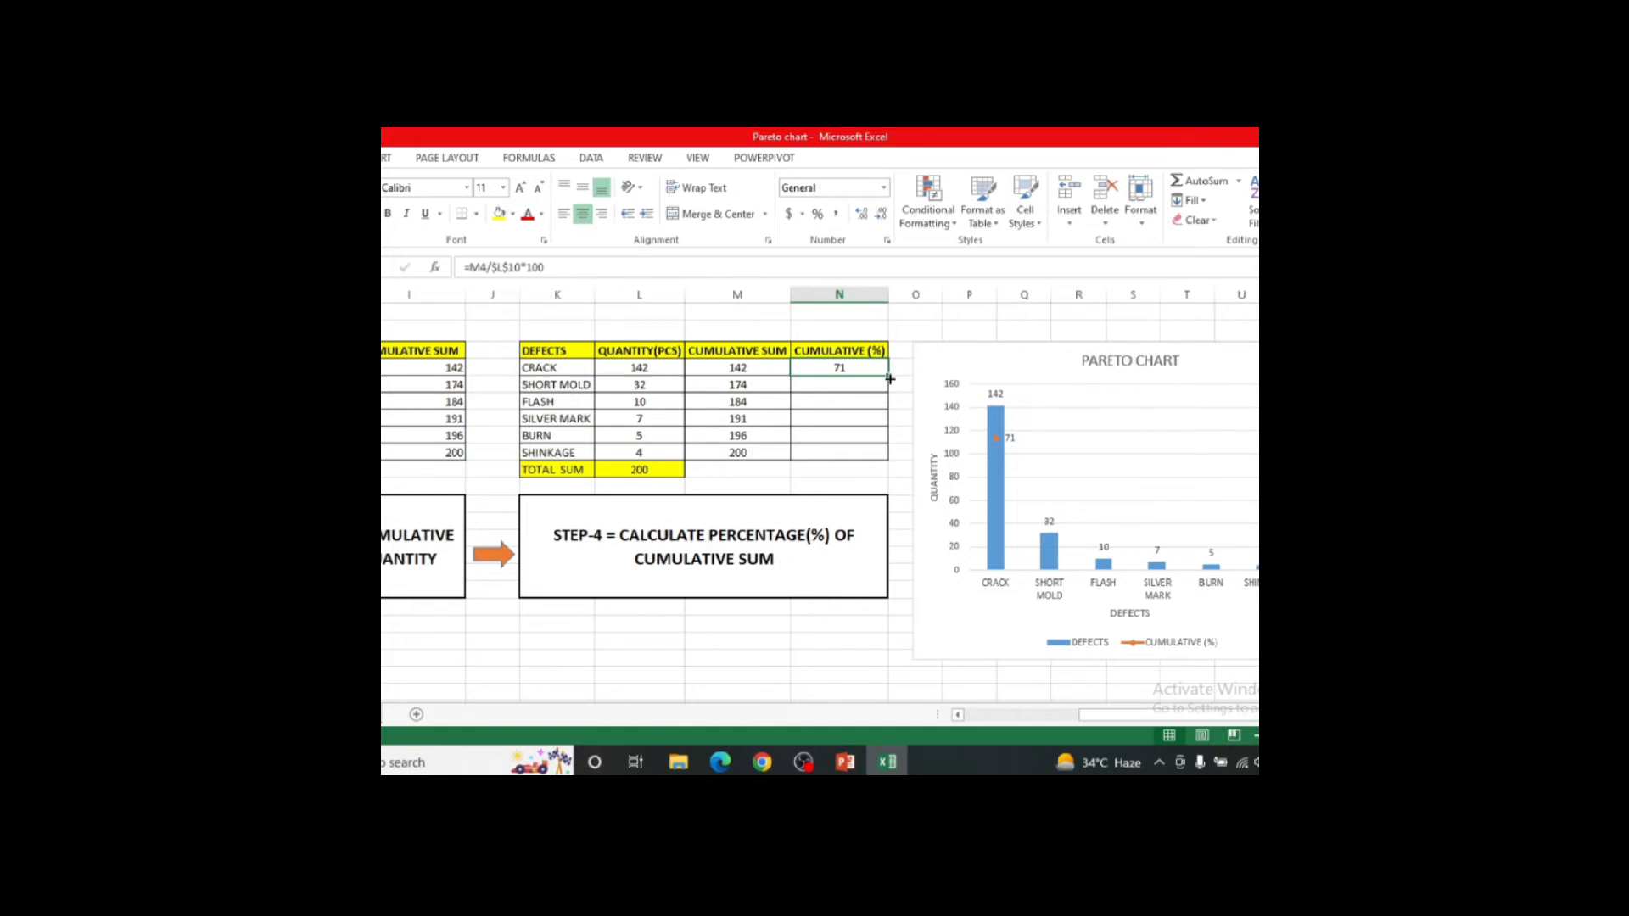
left_click_drag(889, 378, 889, 459)
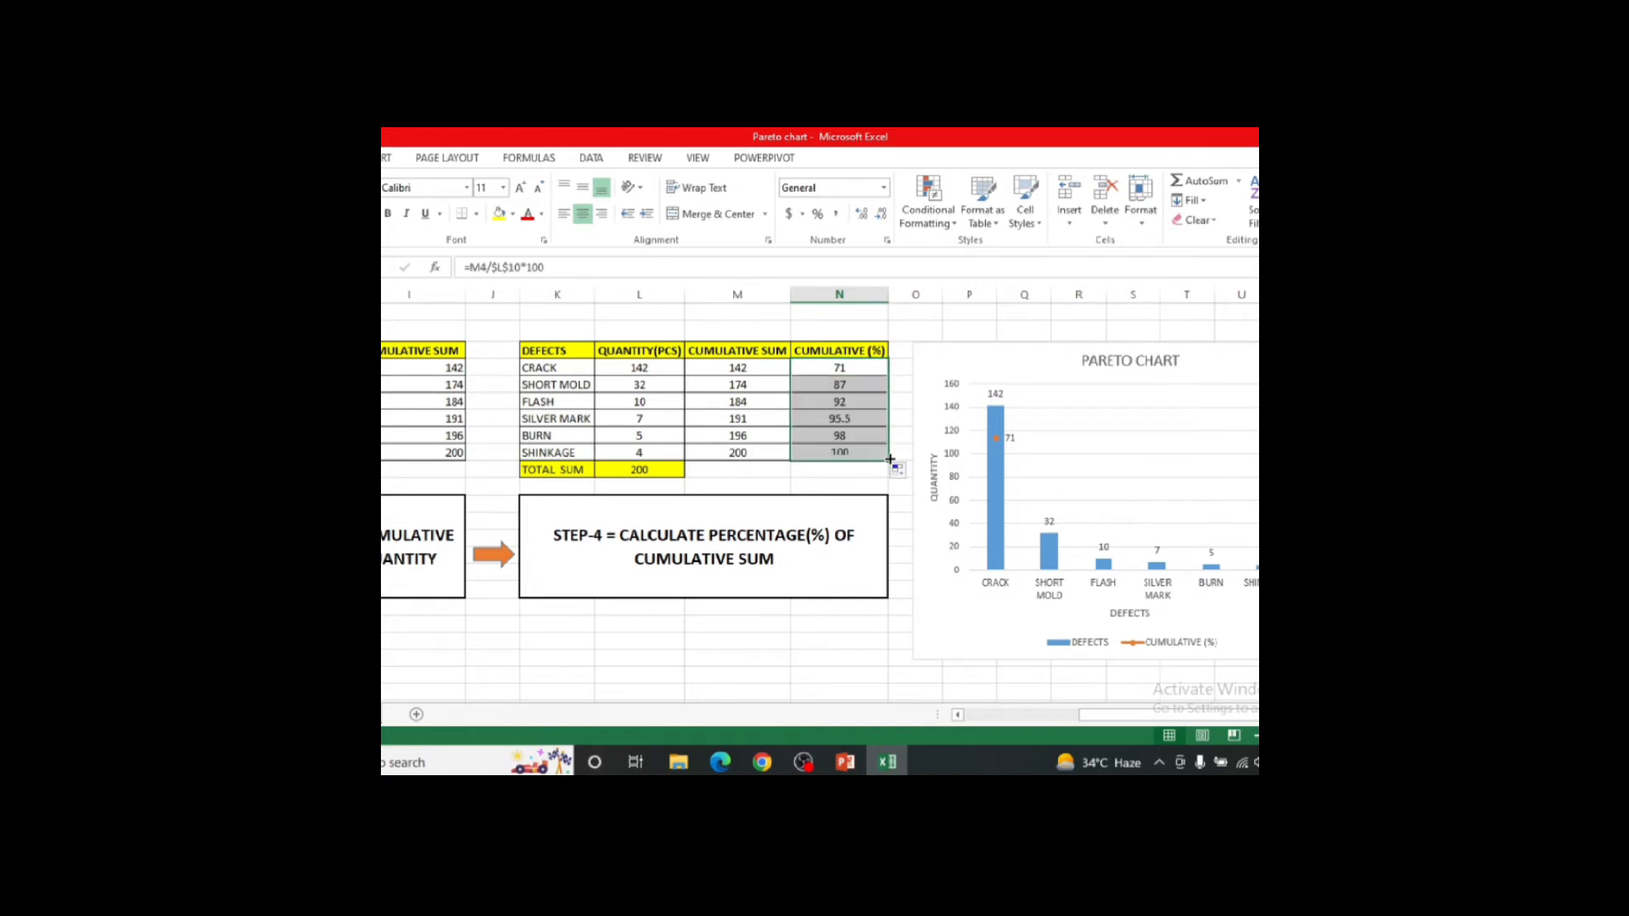
left_click(862, 386)
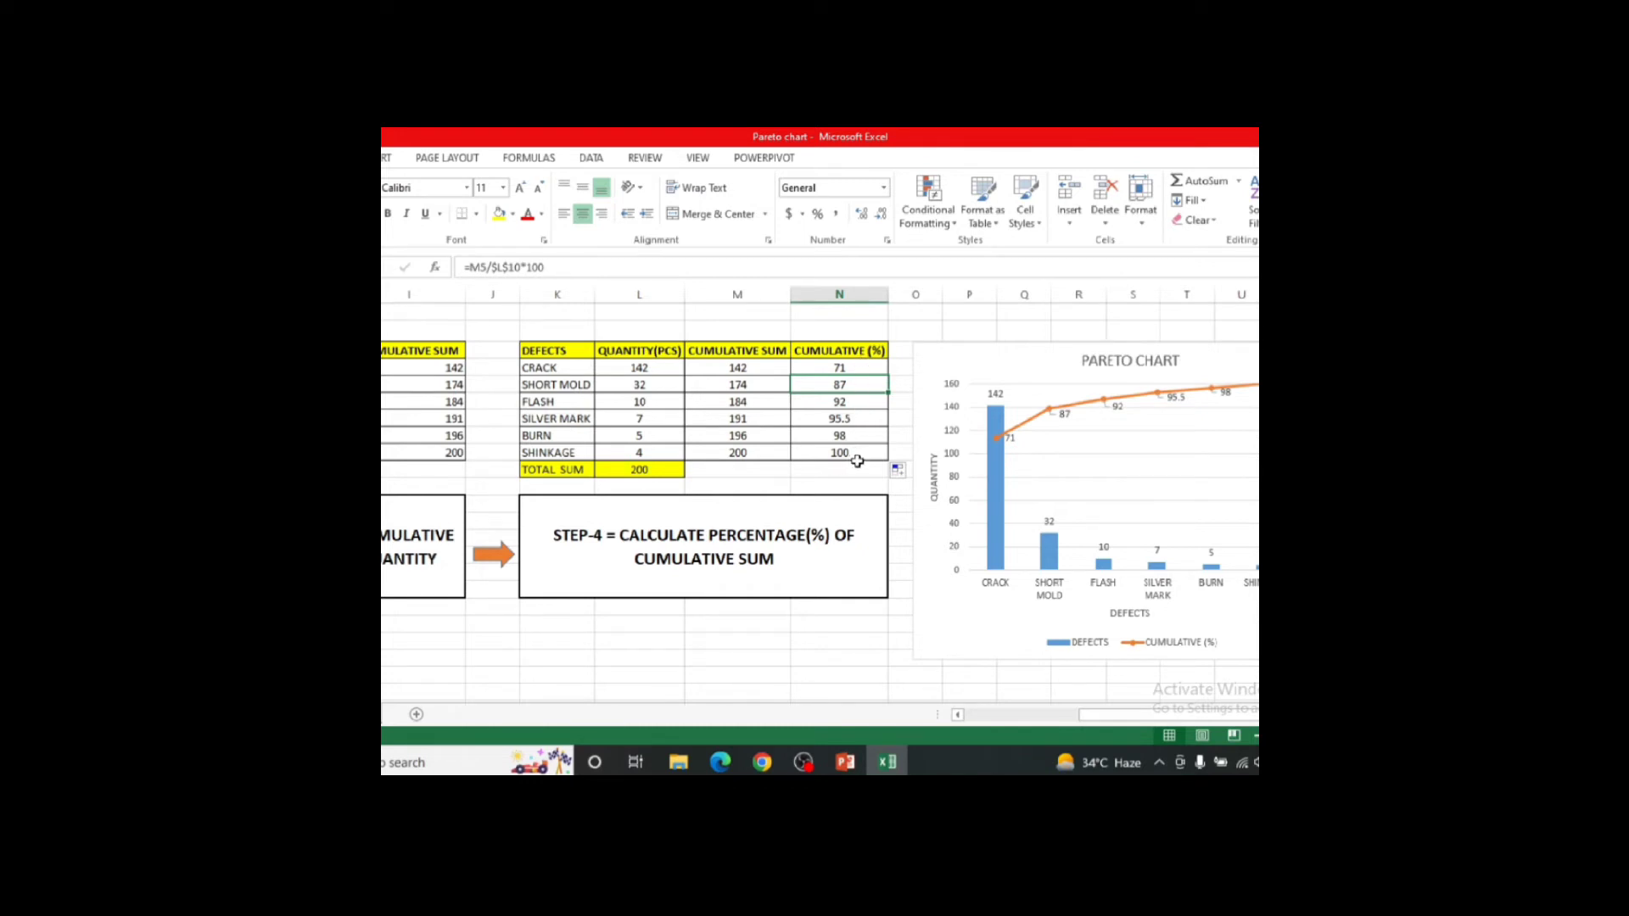
left_click(761, 481)
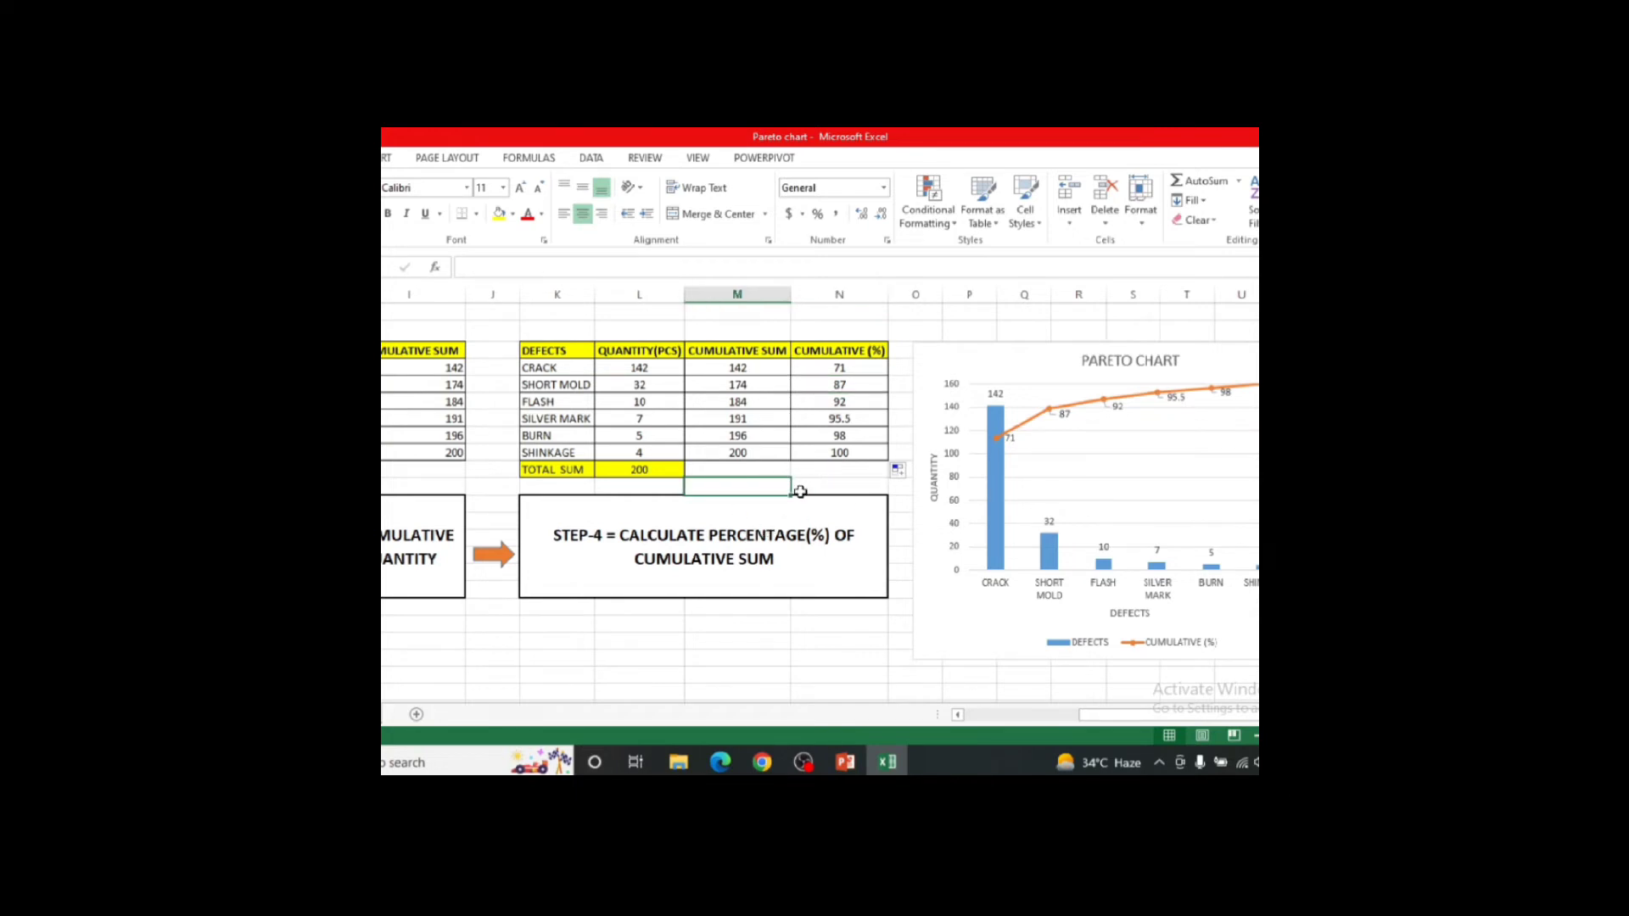
Delete the existing Pareto chart beside the Step-4 table.
key("Right")
key("Right")
key("Right")
key("Right")
key("Right")
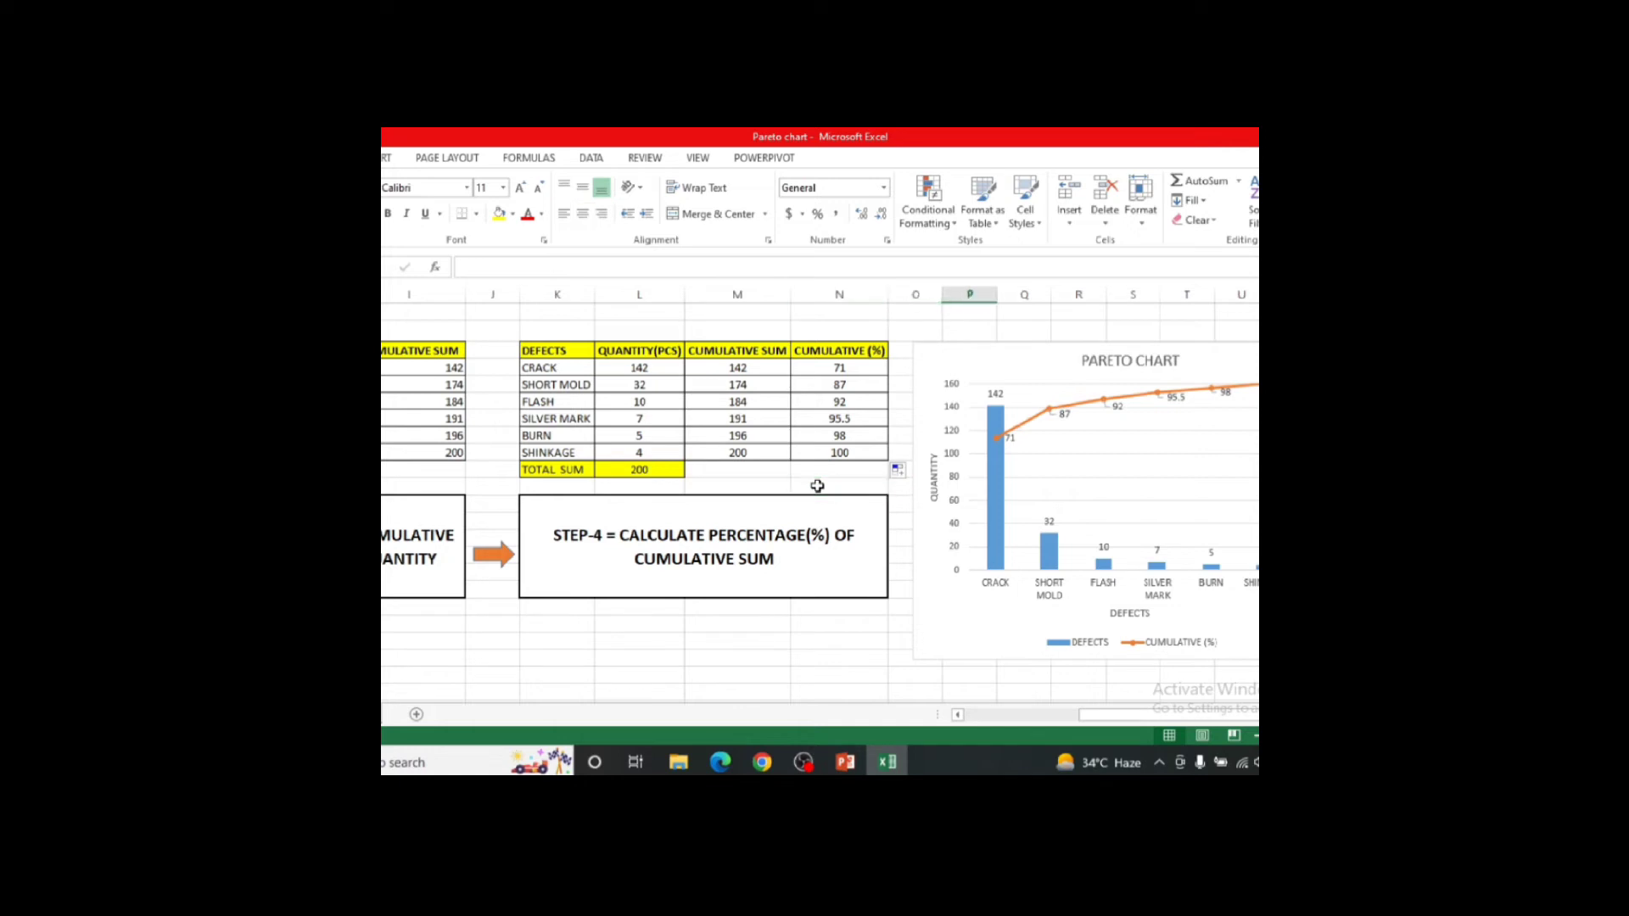
key("Right")
key("Right")
key("Right")
key("Right")
key("Right")
key("Right")
key("Right")
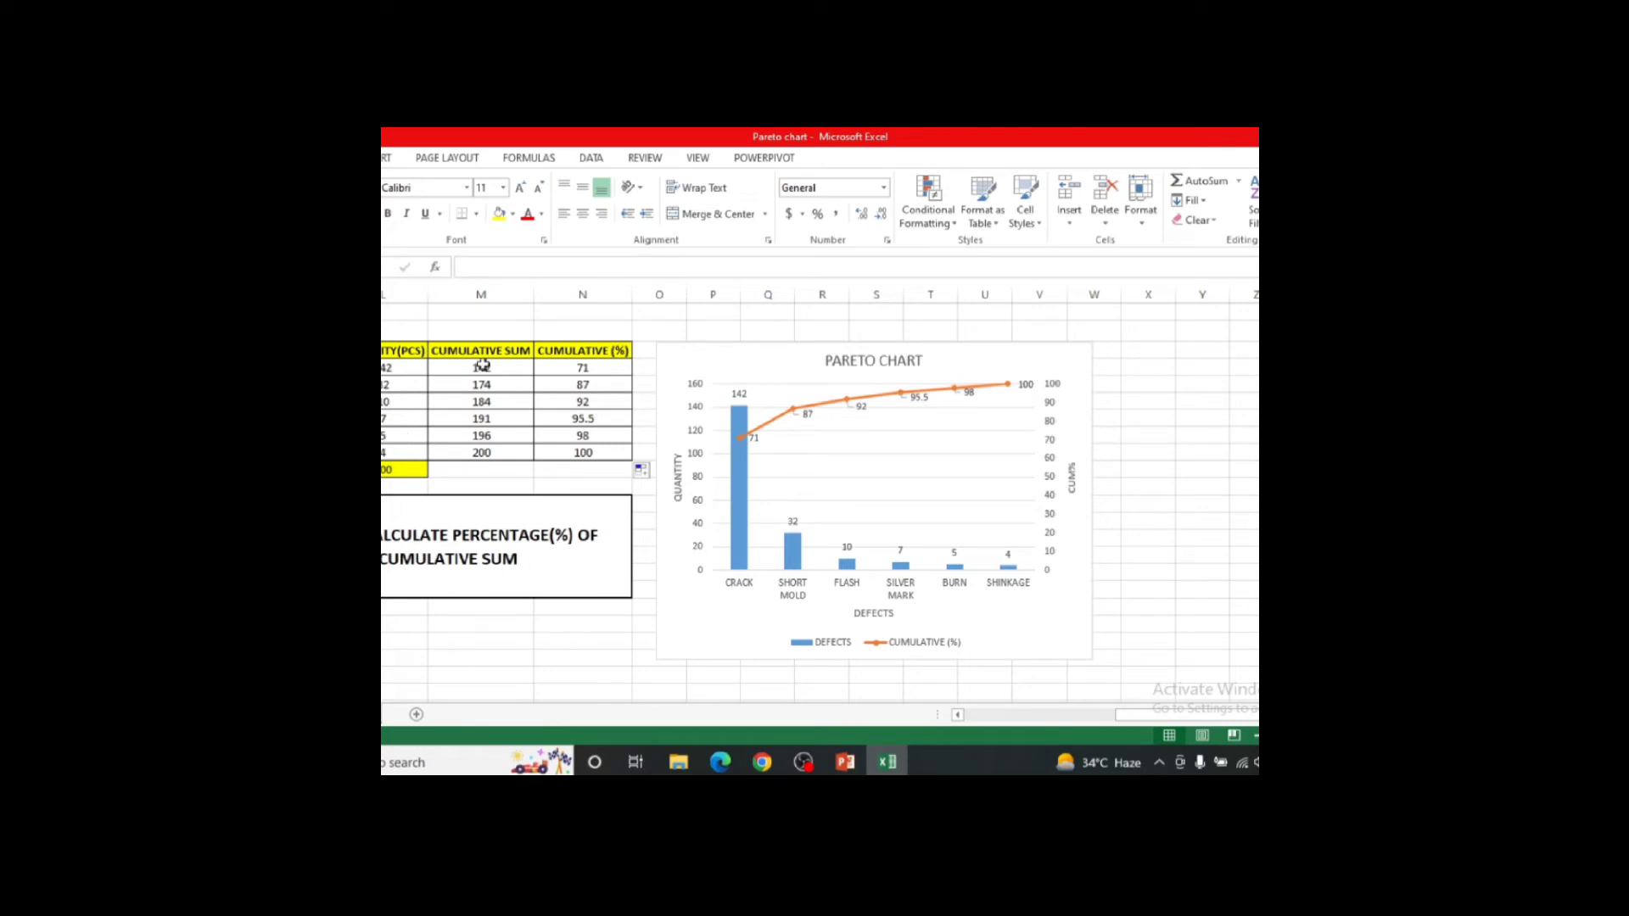
left_click(1043, 360)
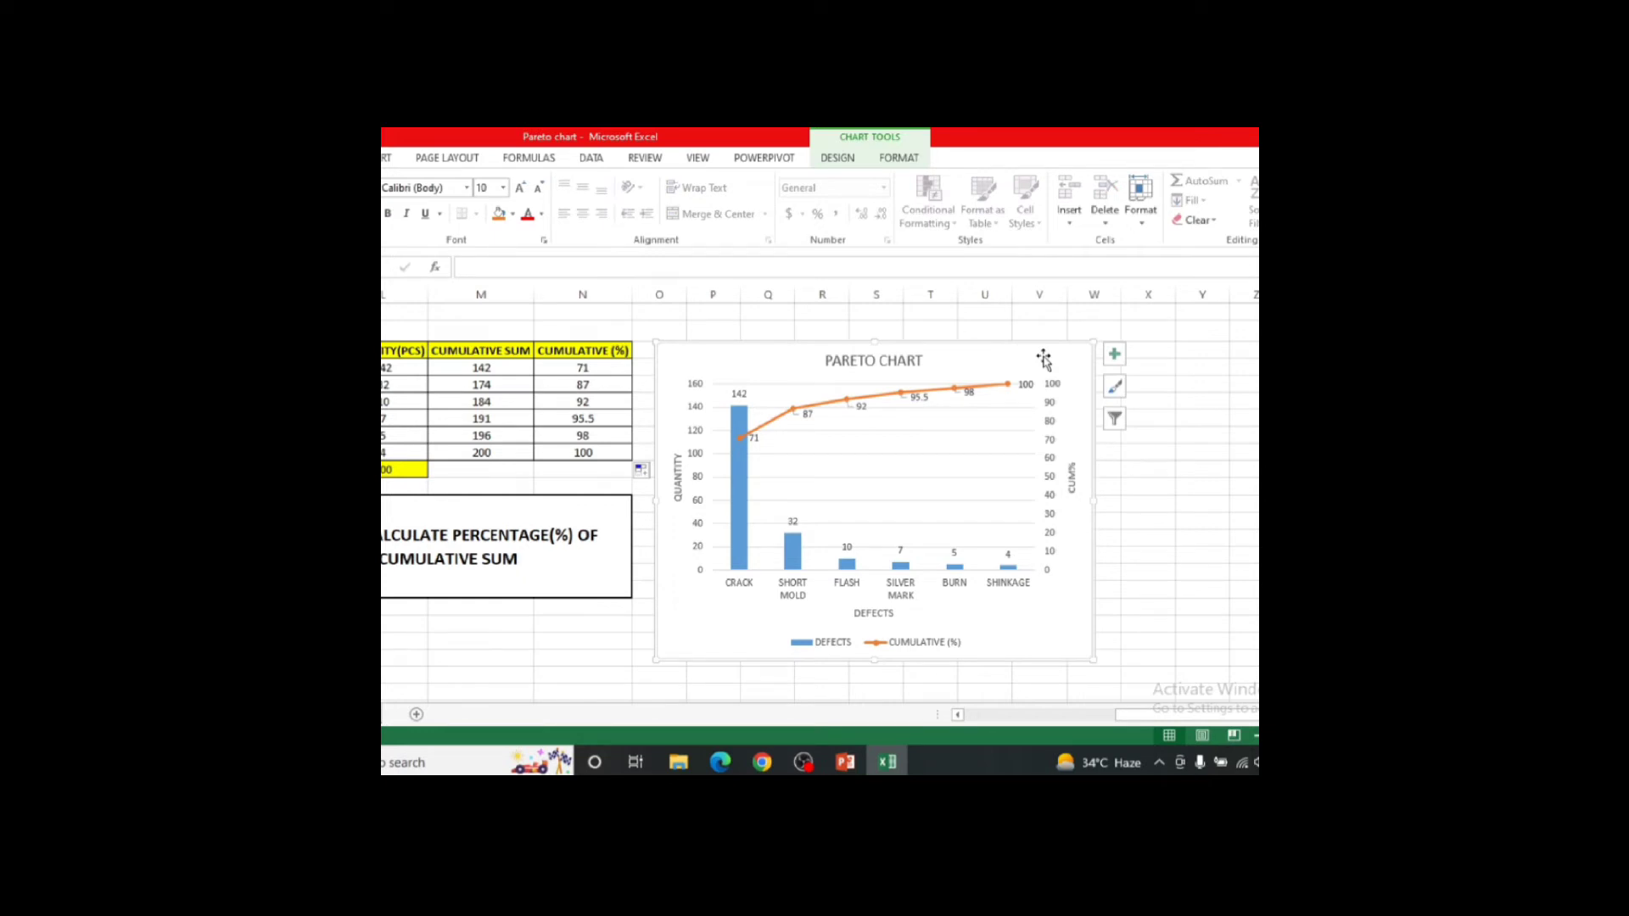
key("Delete")
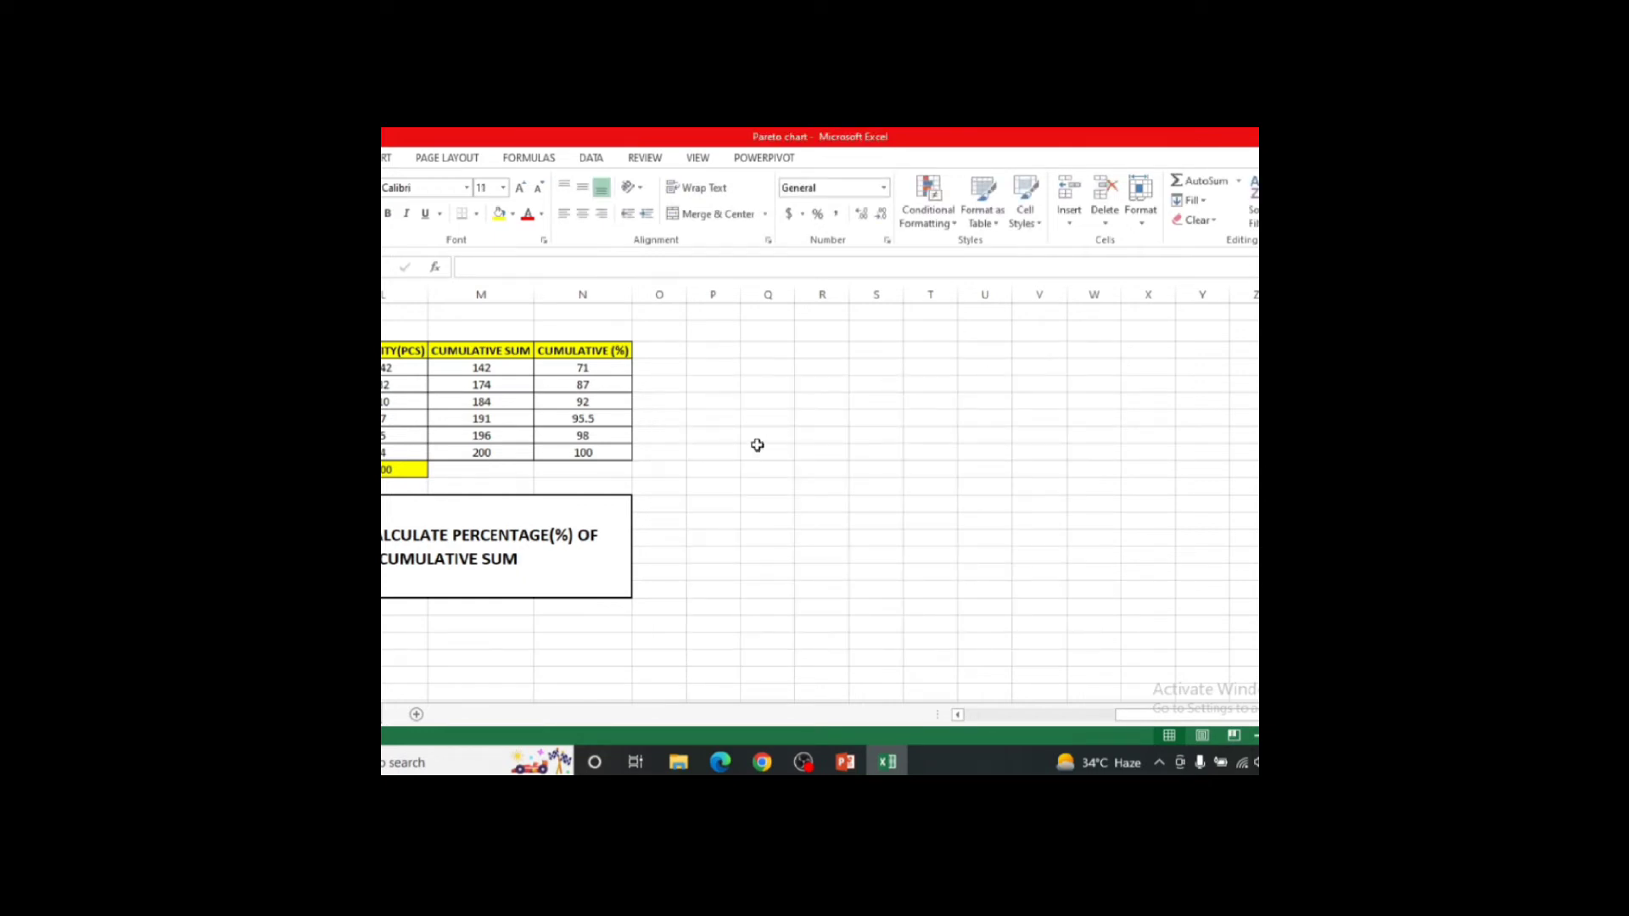
left_click(756, 447)
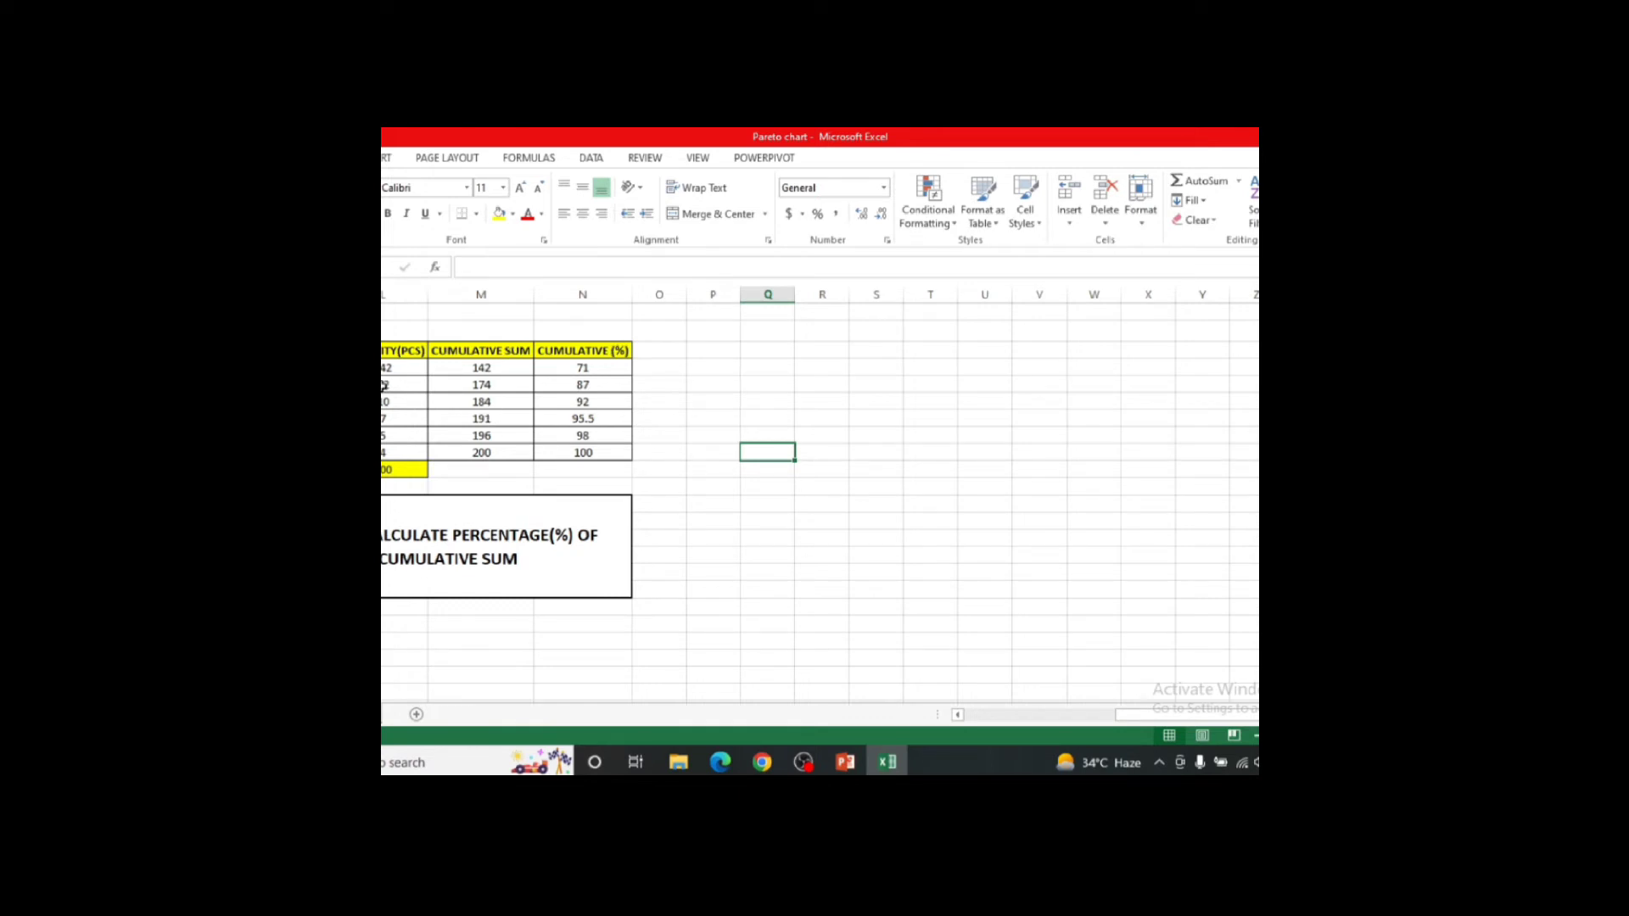
Insert a 2-D clustered column chart from K4:L9 and N4:N9 and place it beside the Step-4 table.
left_click_drag(382, 368, 389, 448)
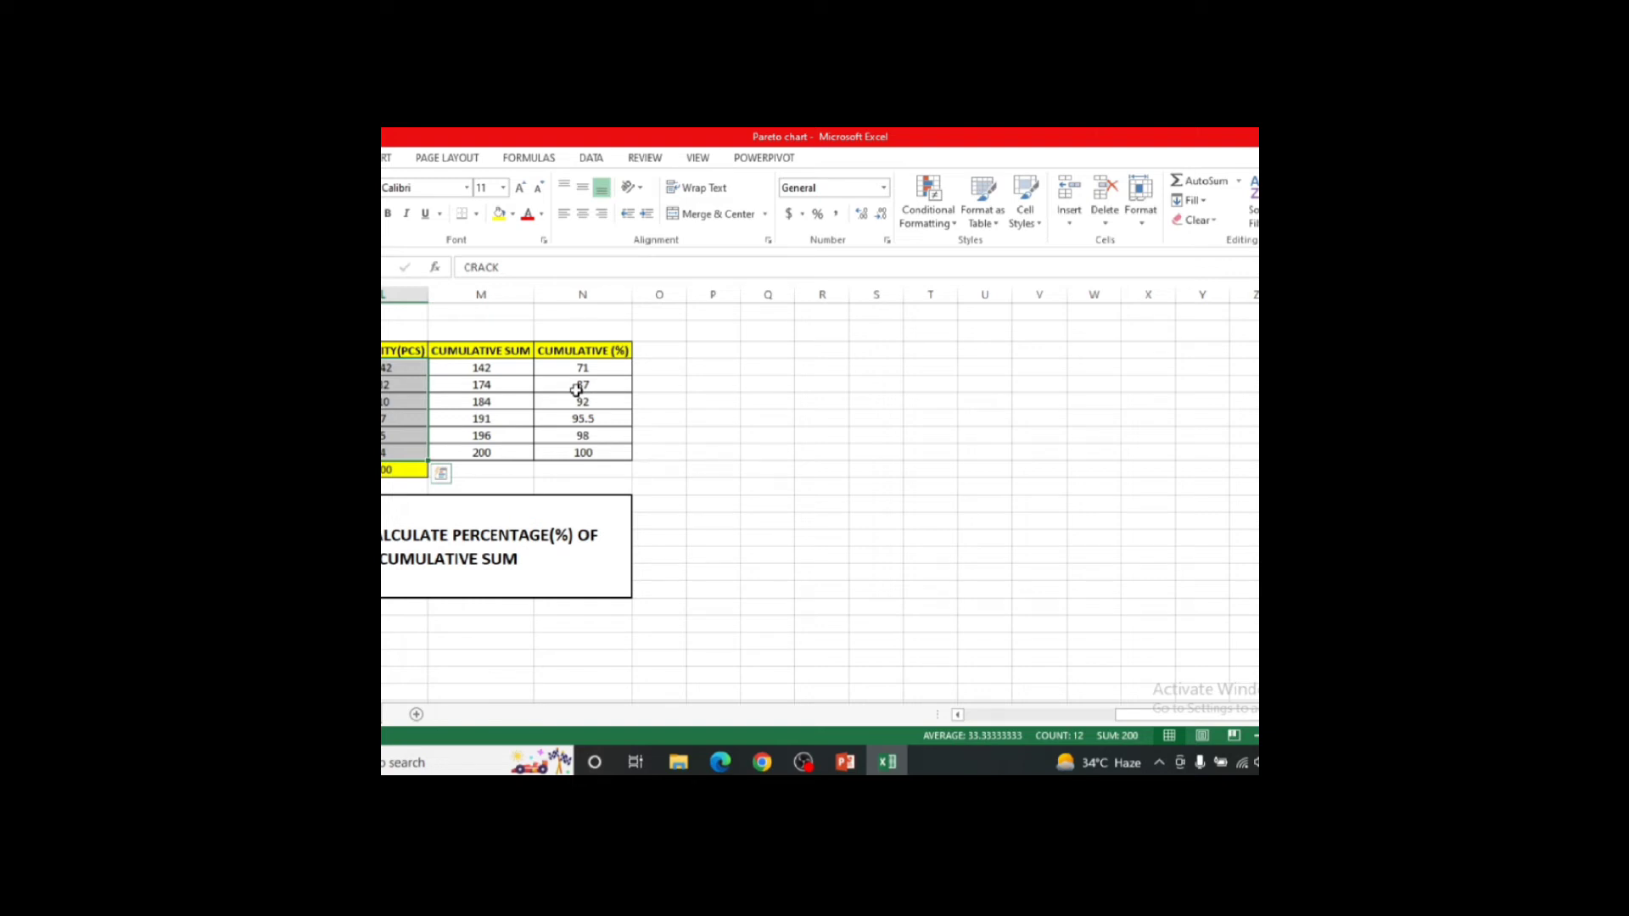
left_click_drag(601, 364, 590, 445)
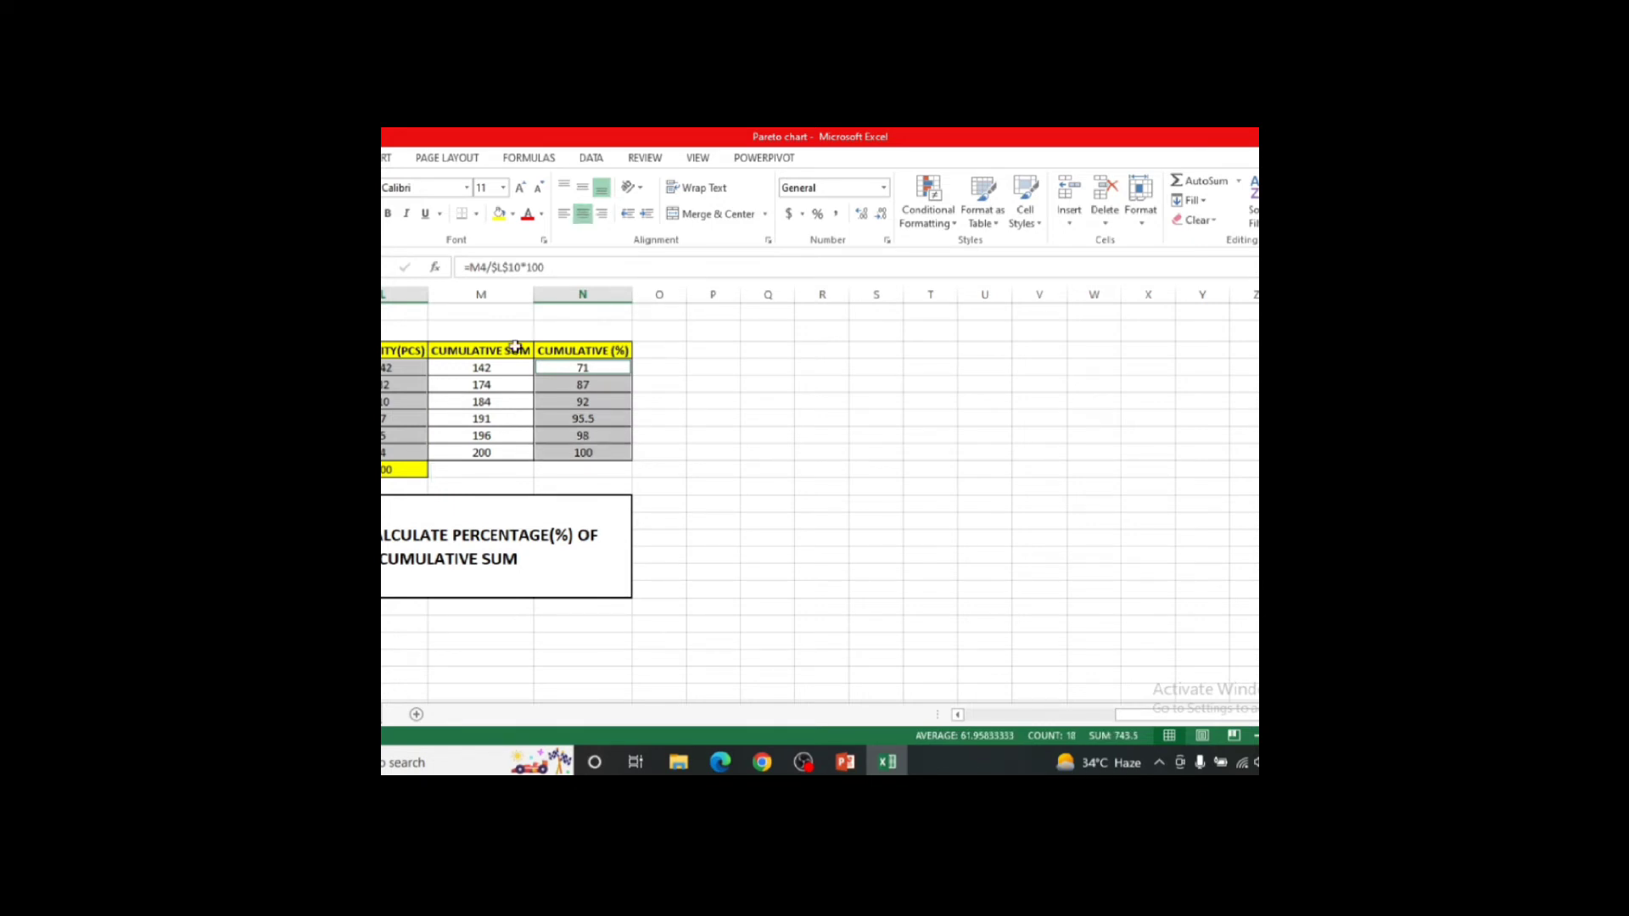
left_click(388, 156)
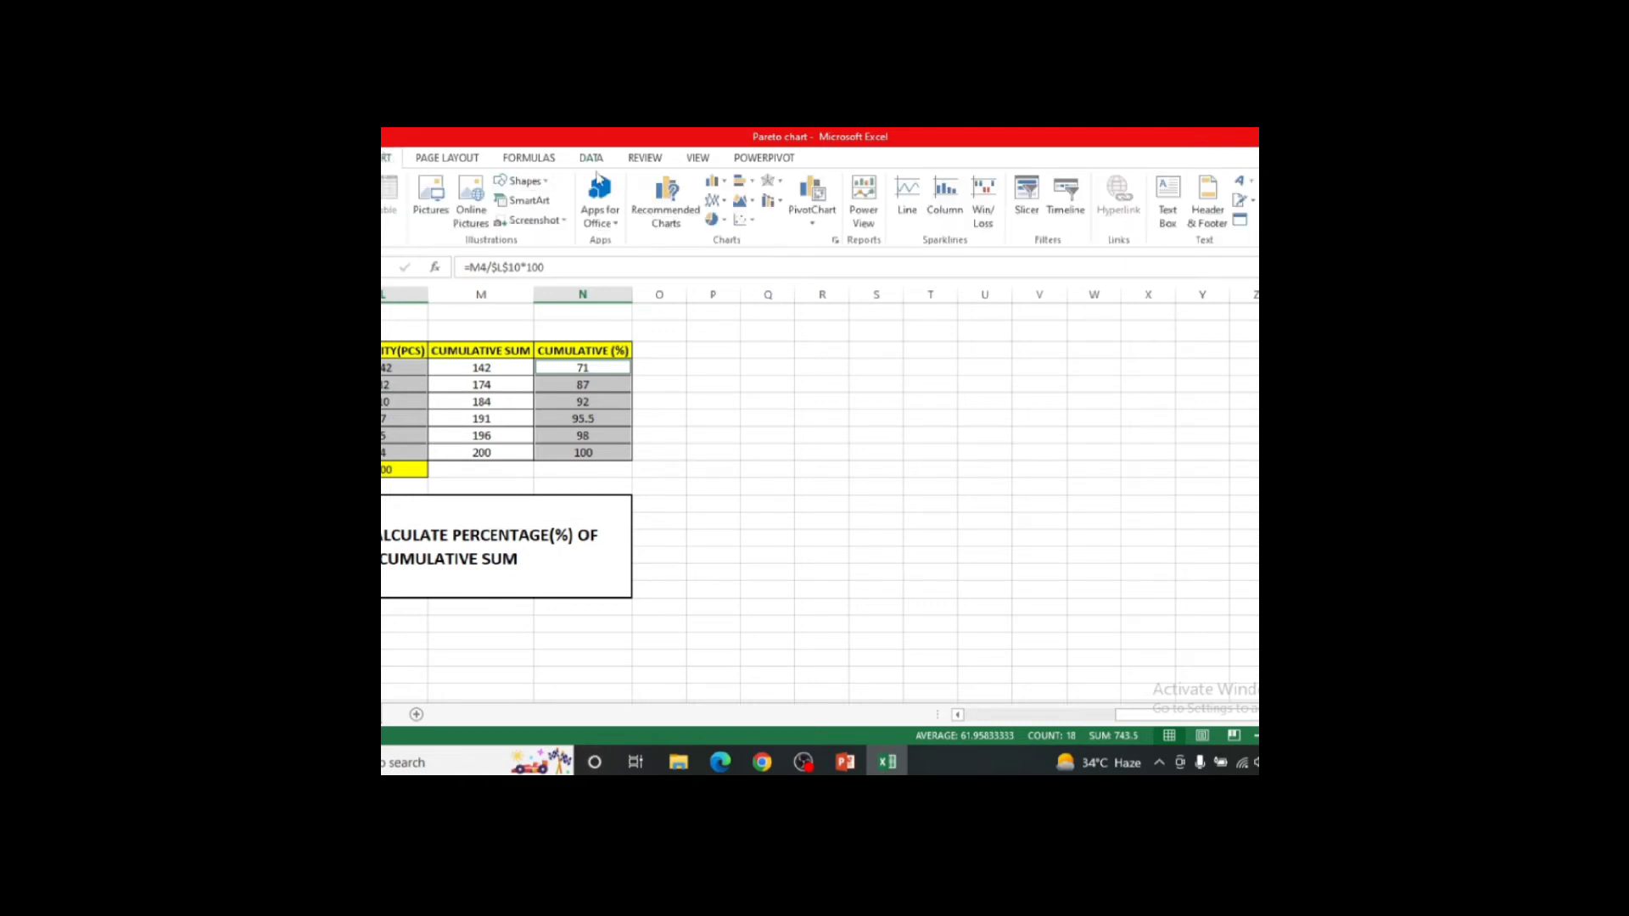
left_click(718, 182)
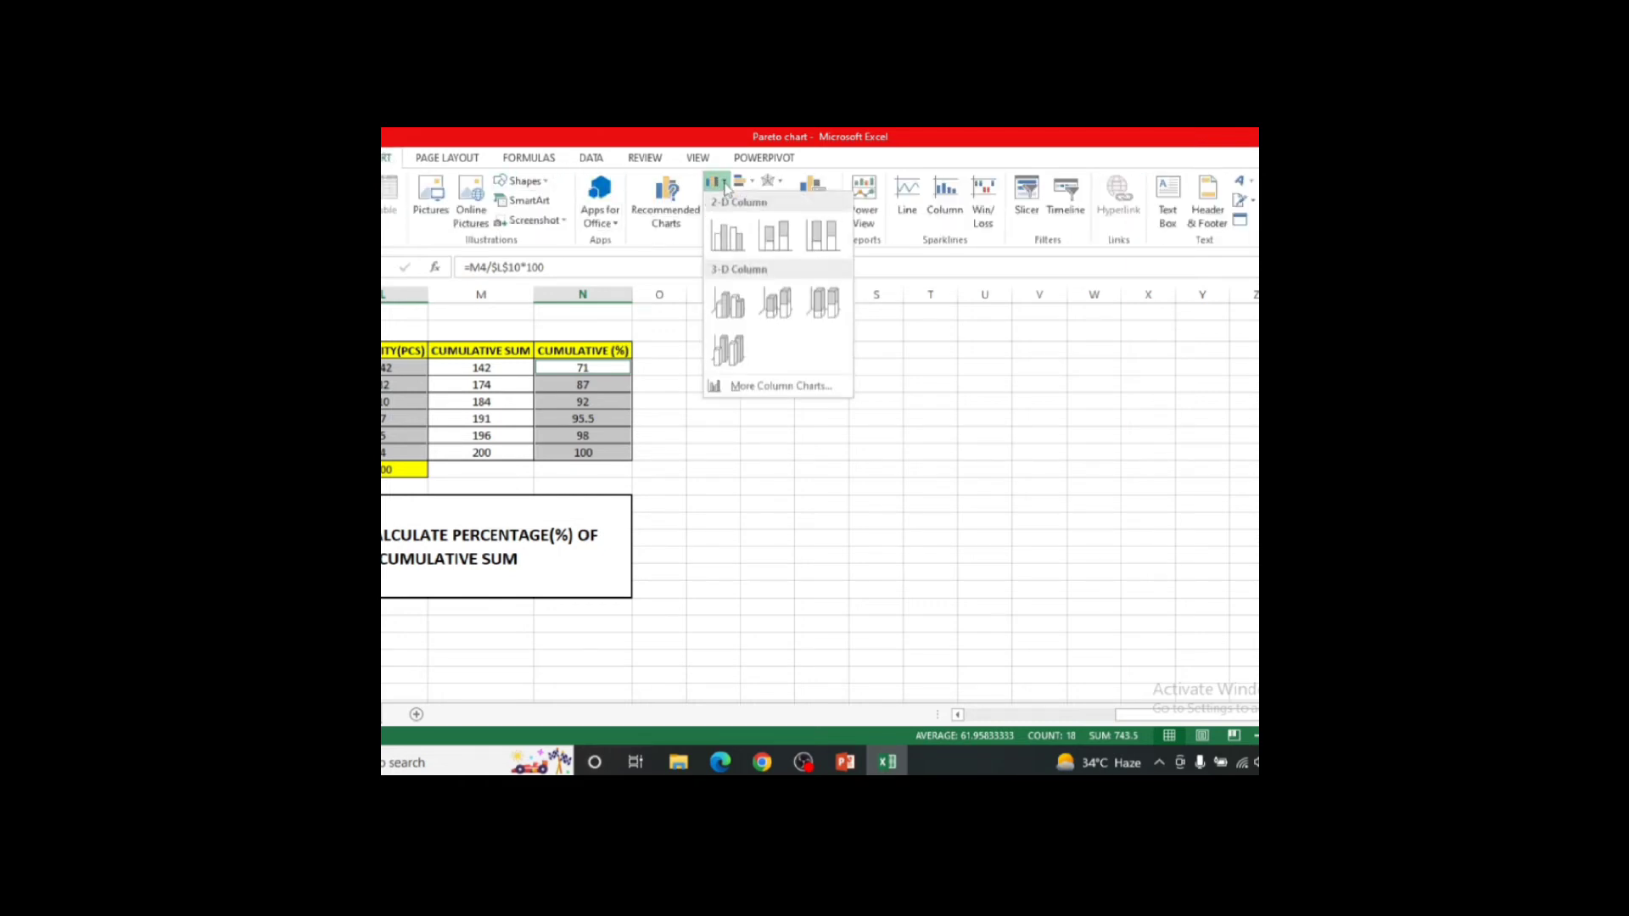
left_click(726, 238)
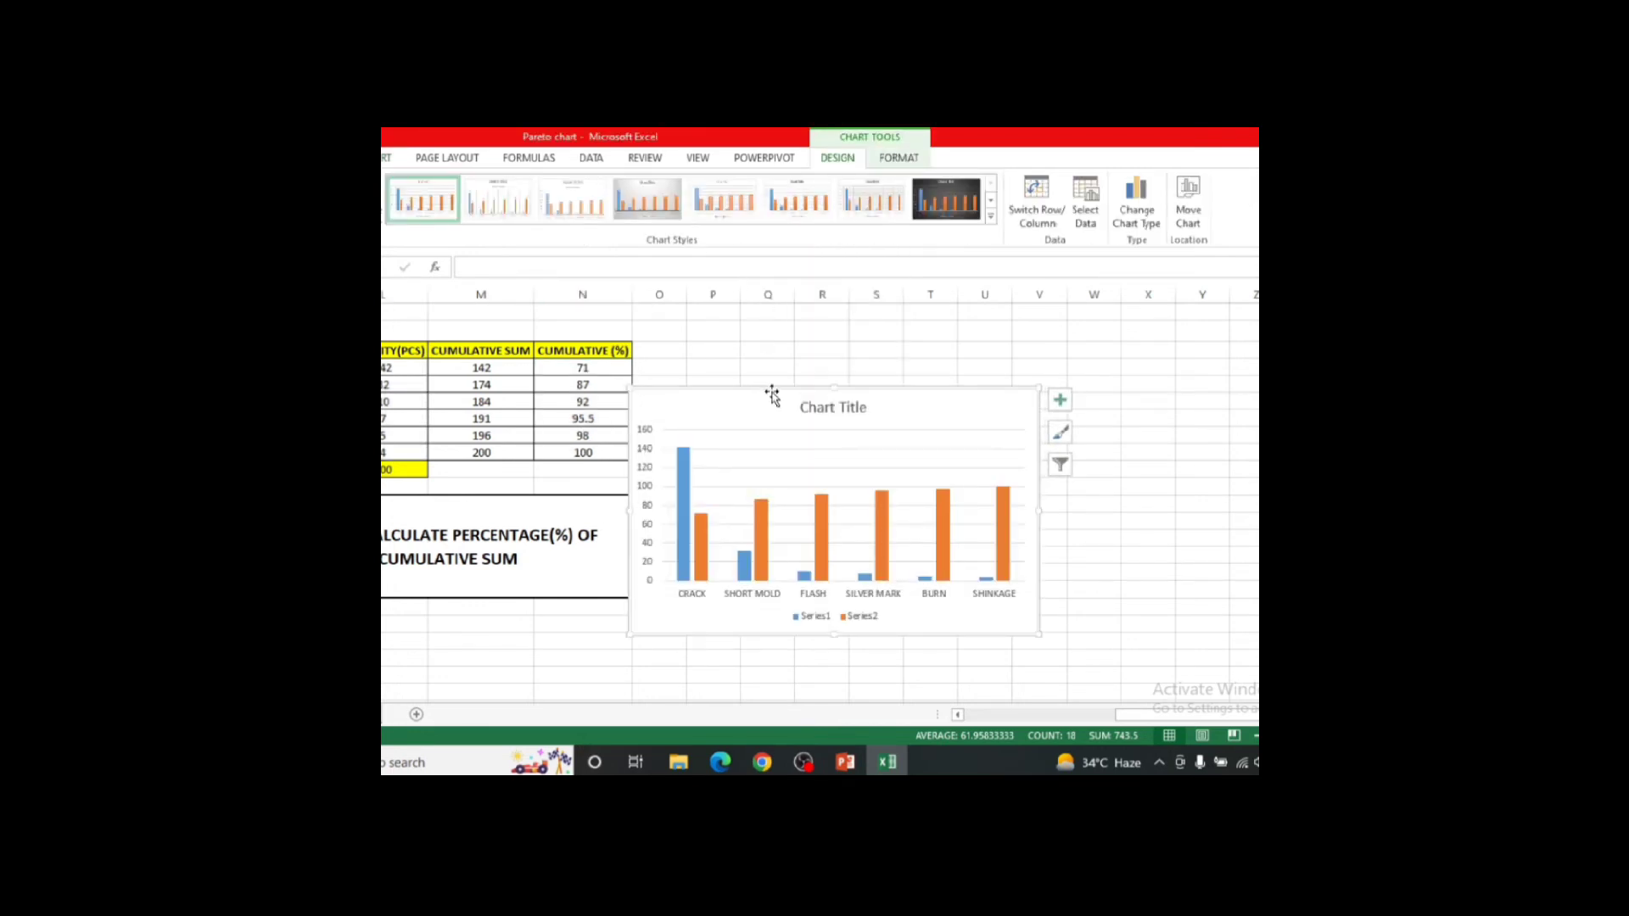
mouse_move(771, 393)
left_mouse_down()
mouse_move(814, 367)
mouse_move(808, 343)
left_mouse_up()
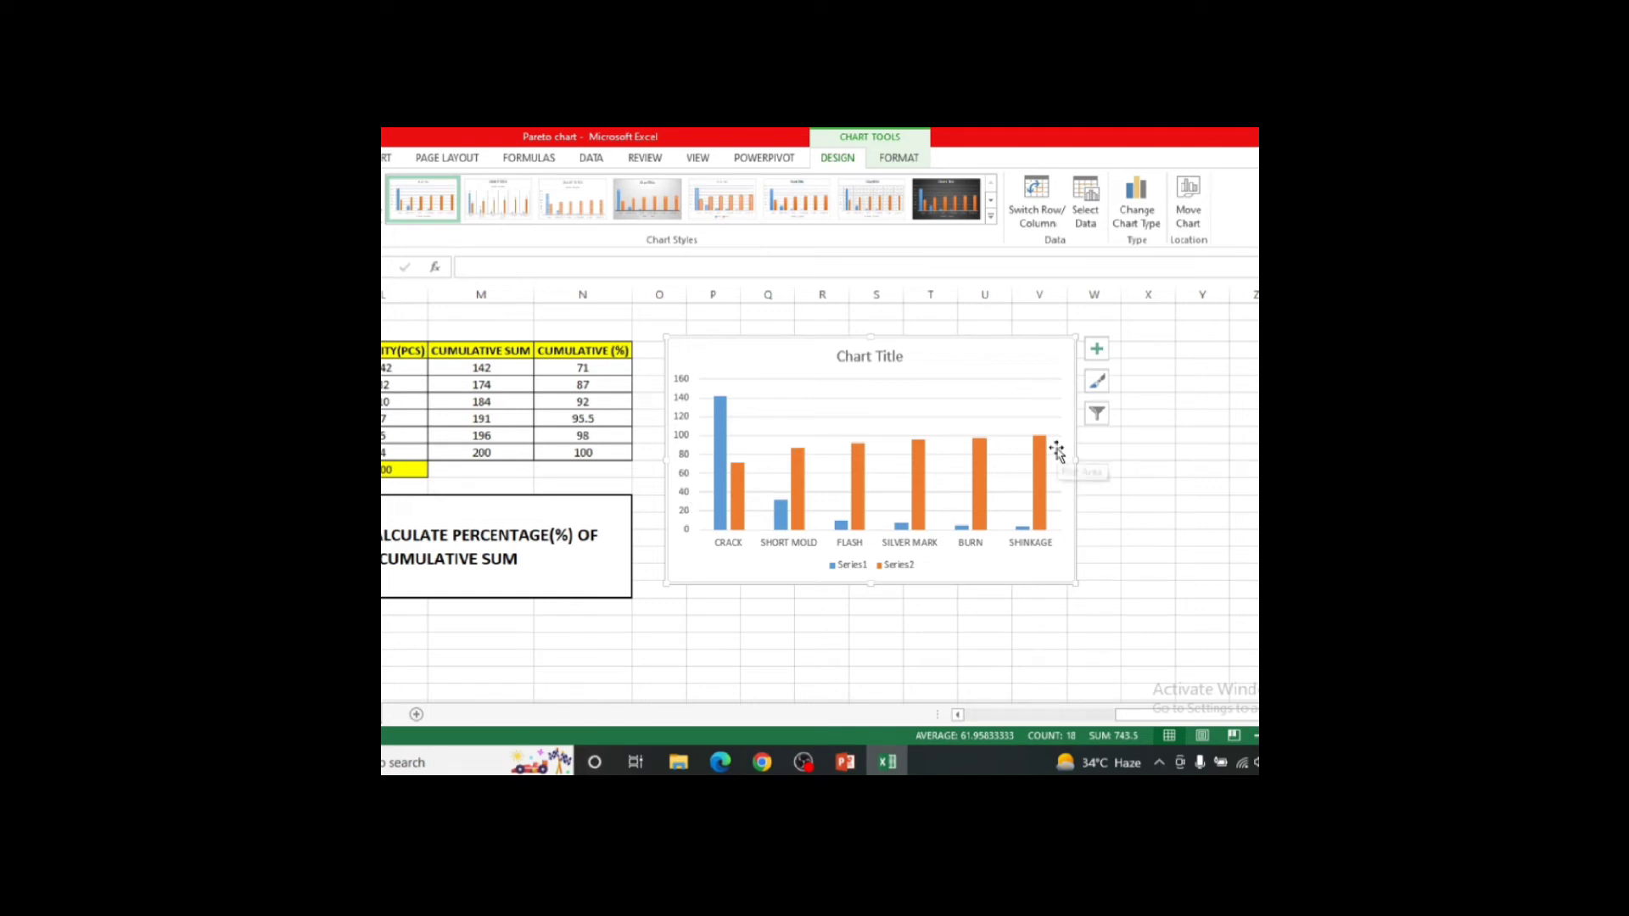
Plot the cumulative percentage series (Series2) on the secondary axis and close the series formatting options.
left_click(736, 491)
right_click(737, 492)
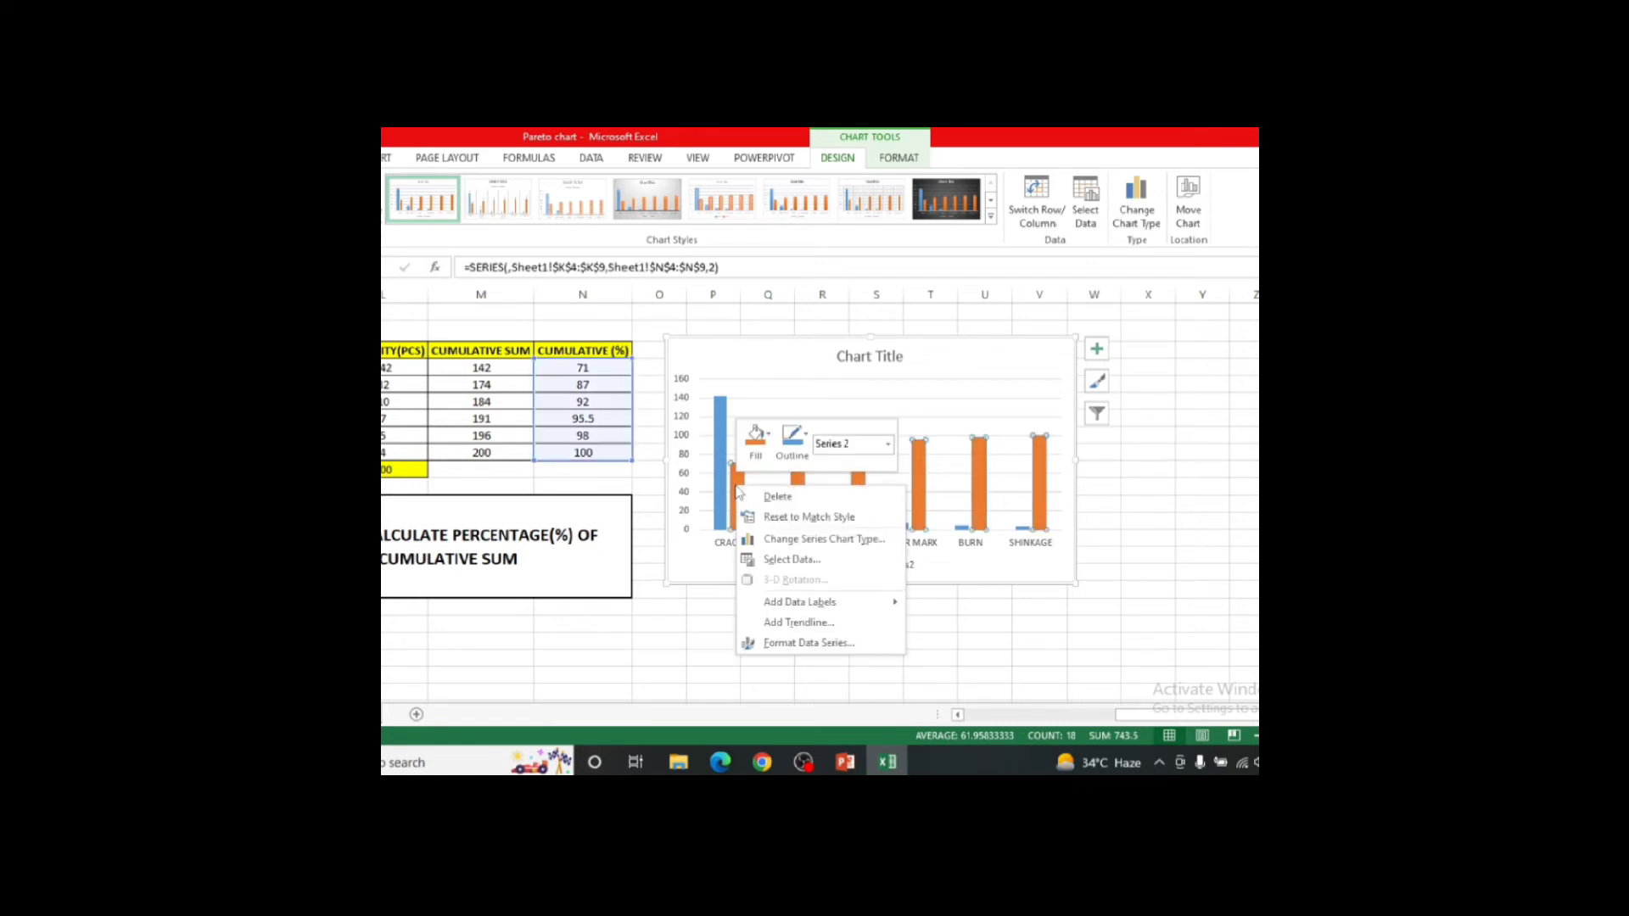
left_click(806, 643)
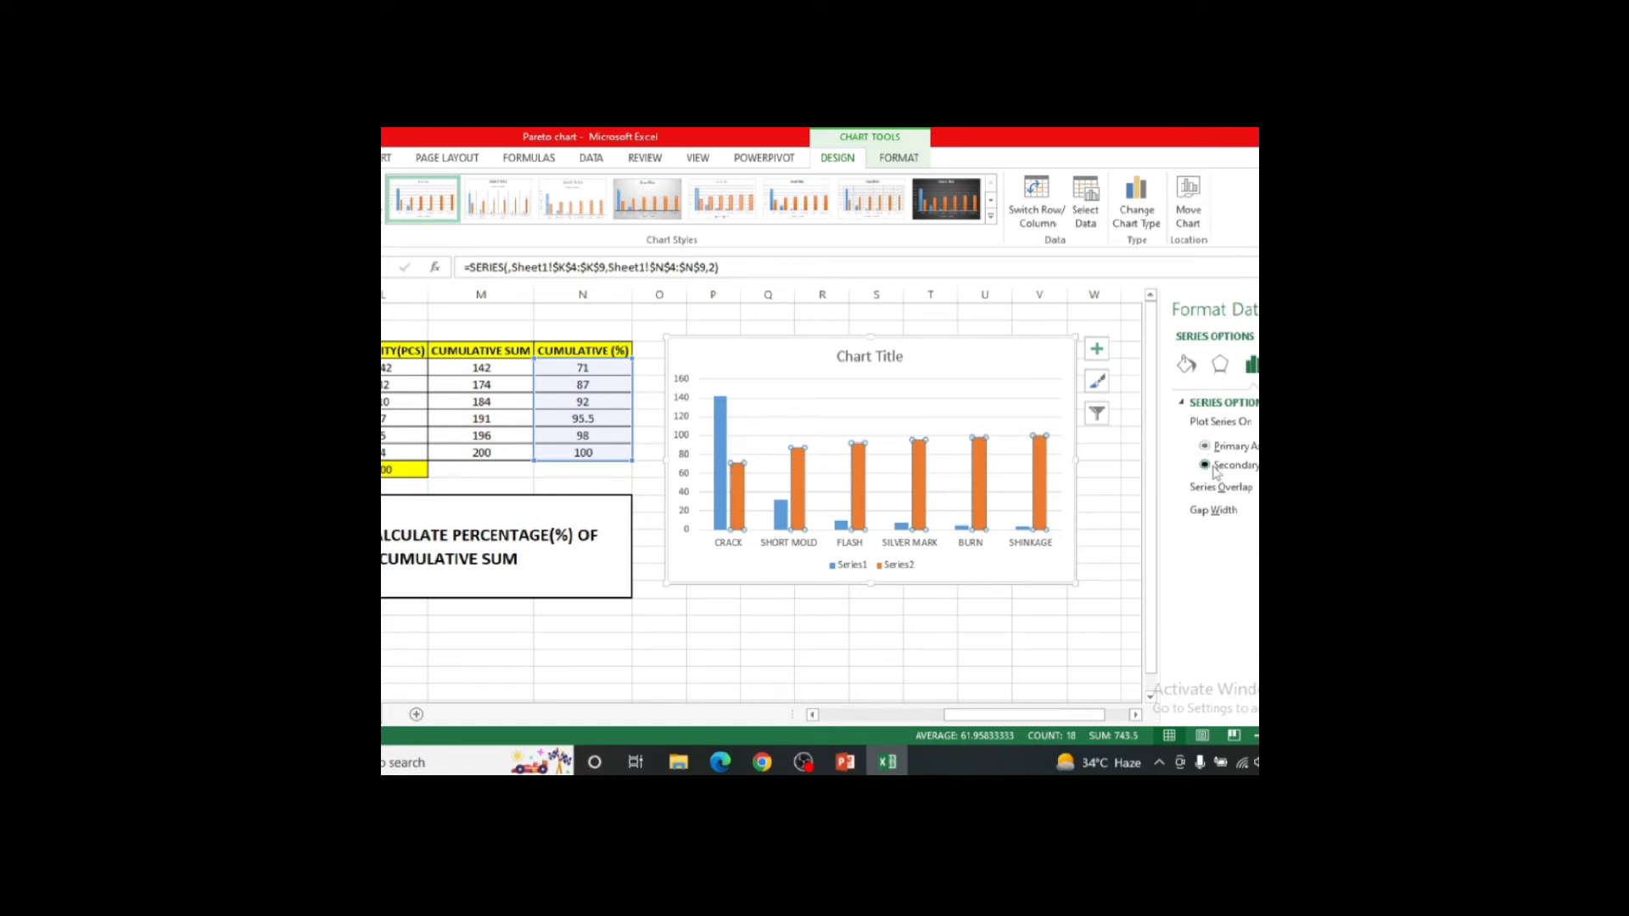
left_click(1214, 469)
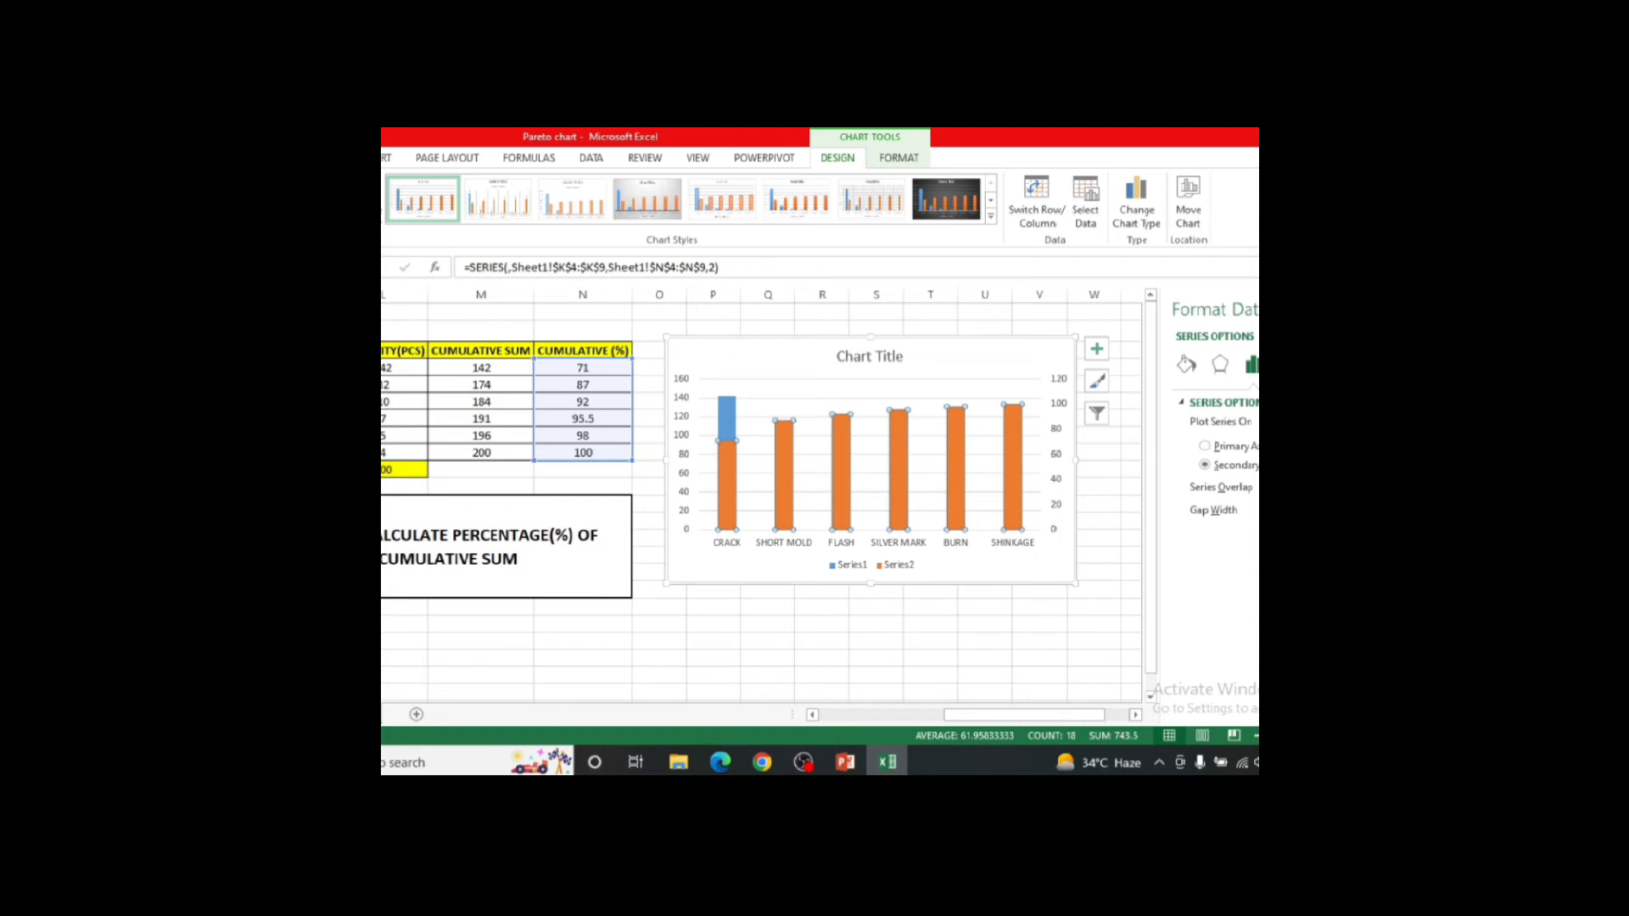
left_click(1392, 310)
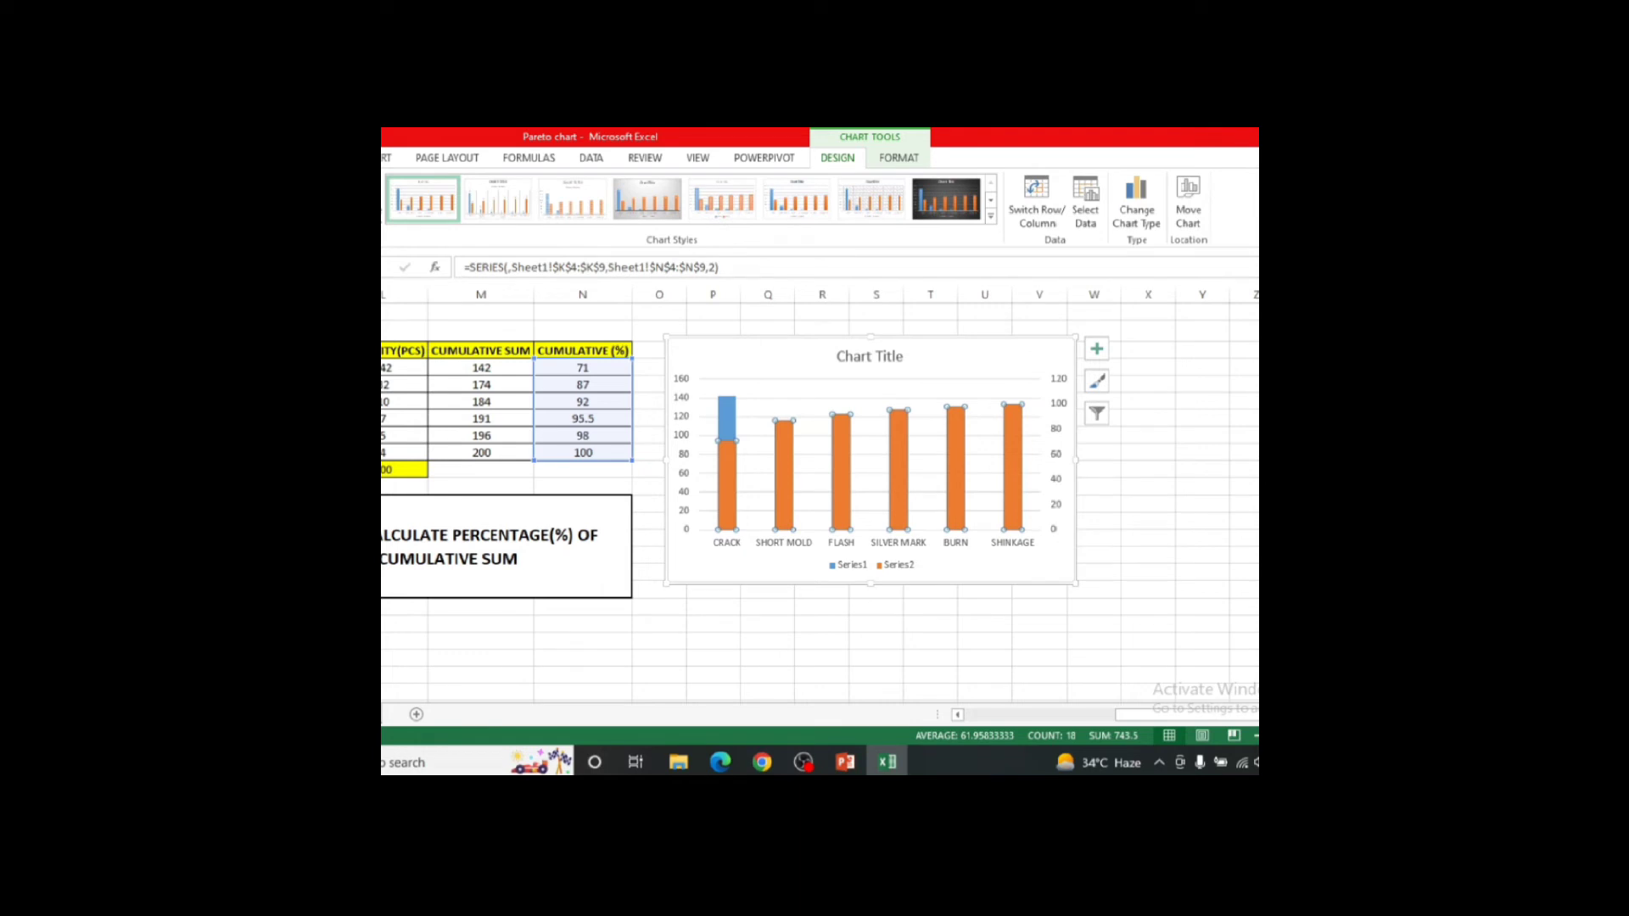
Change the cumulative percentage series (Series2) to a 2-D line with markers.
left_click(384, 157)
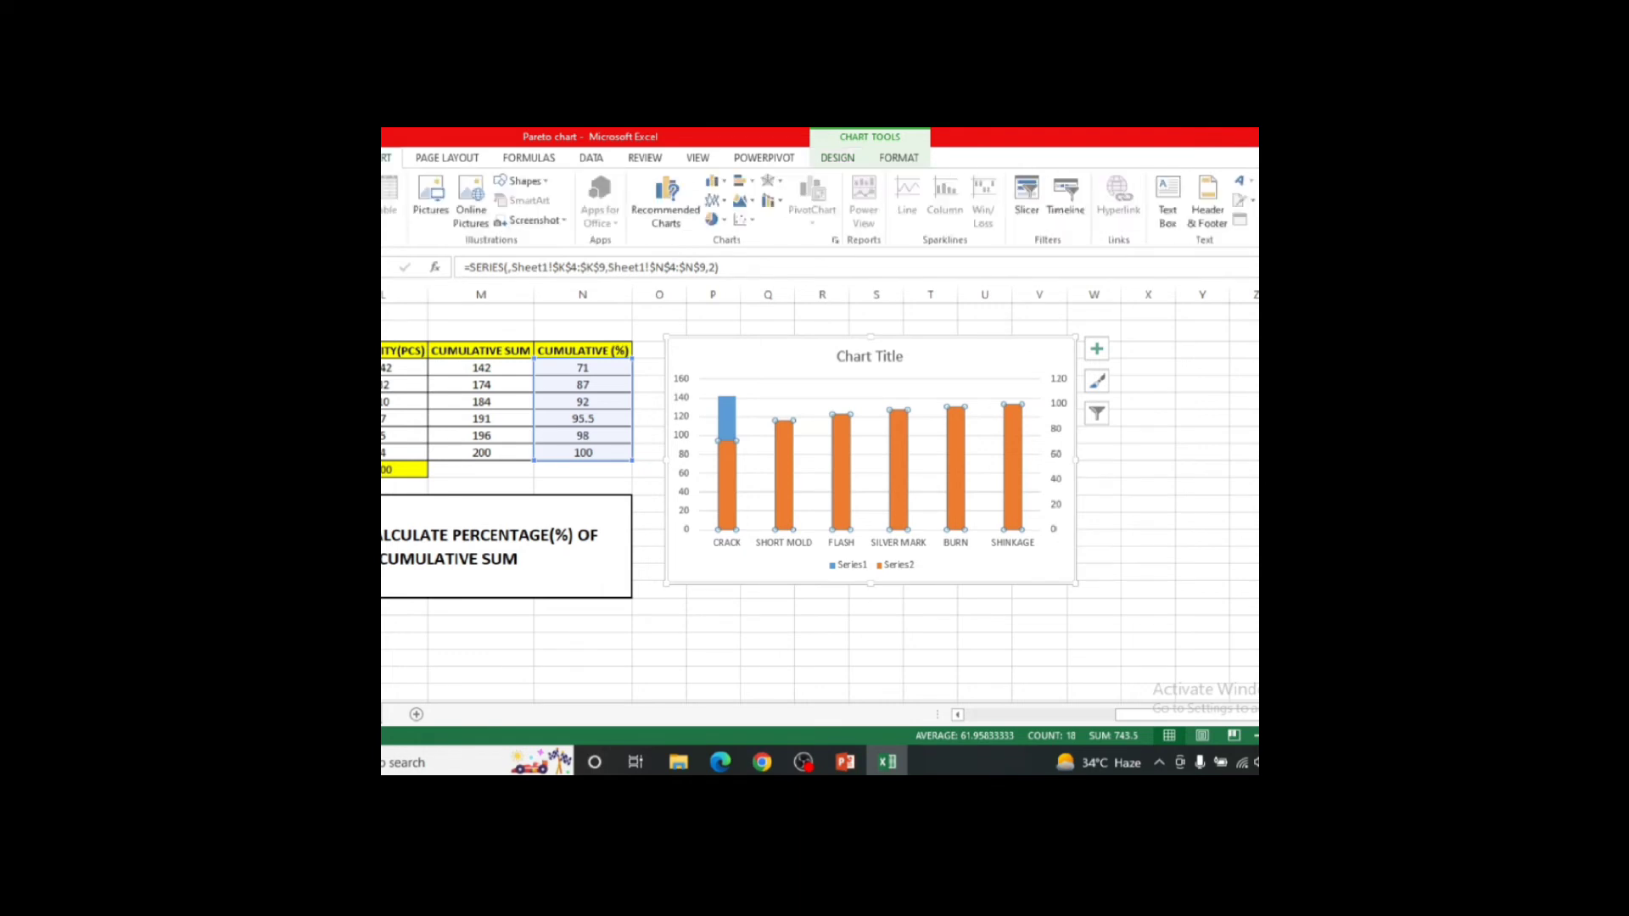
left_click(715, 200)
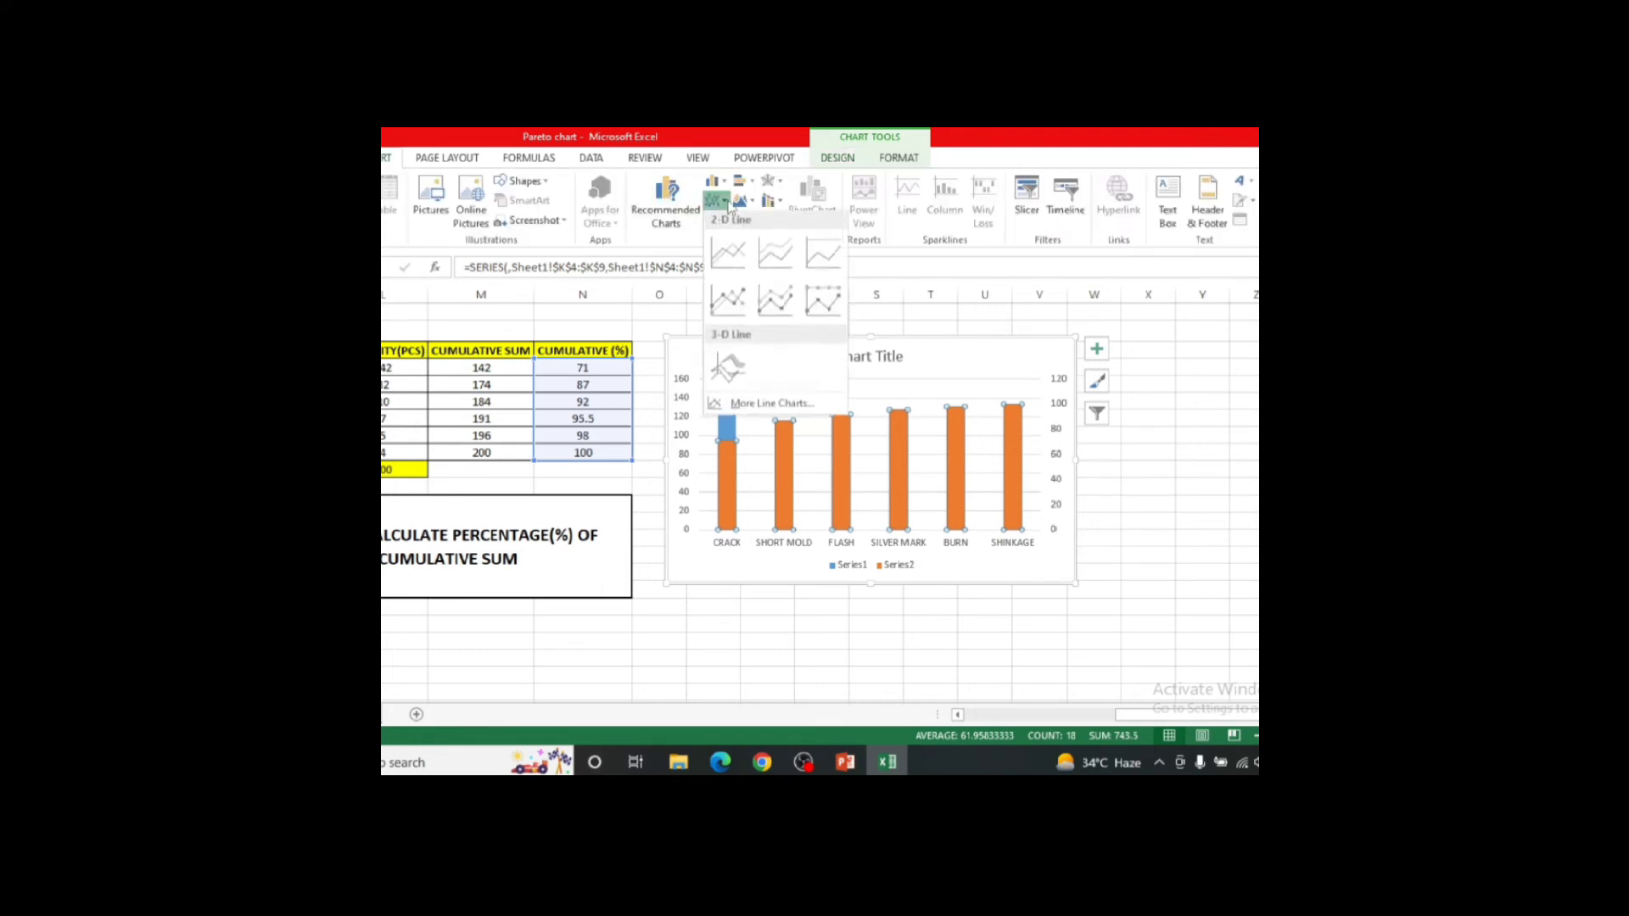
left_click(728, 301)
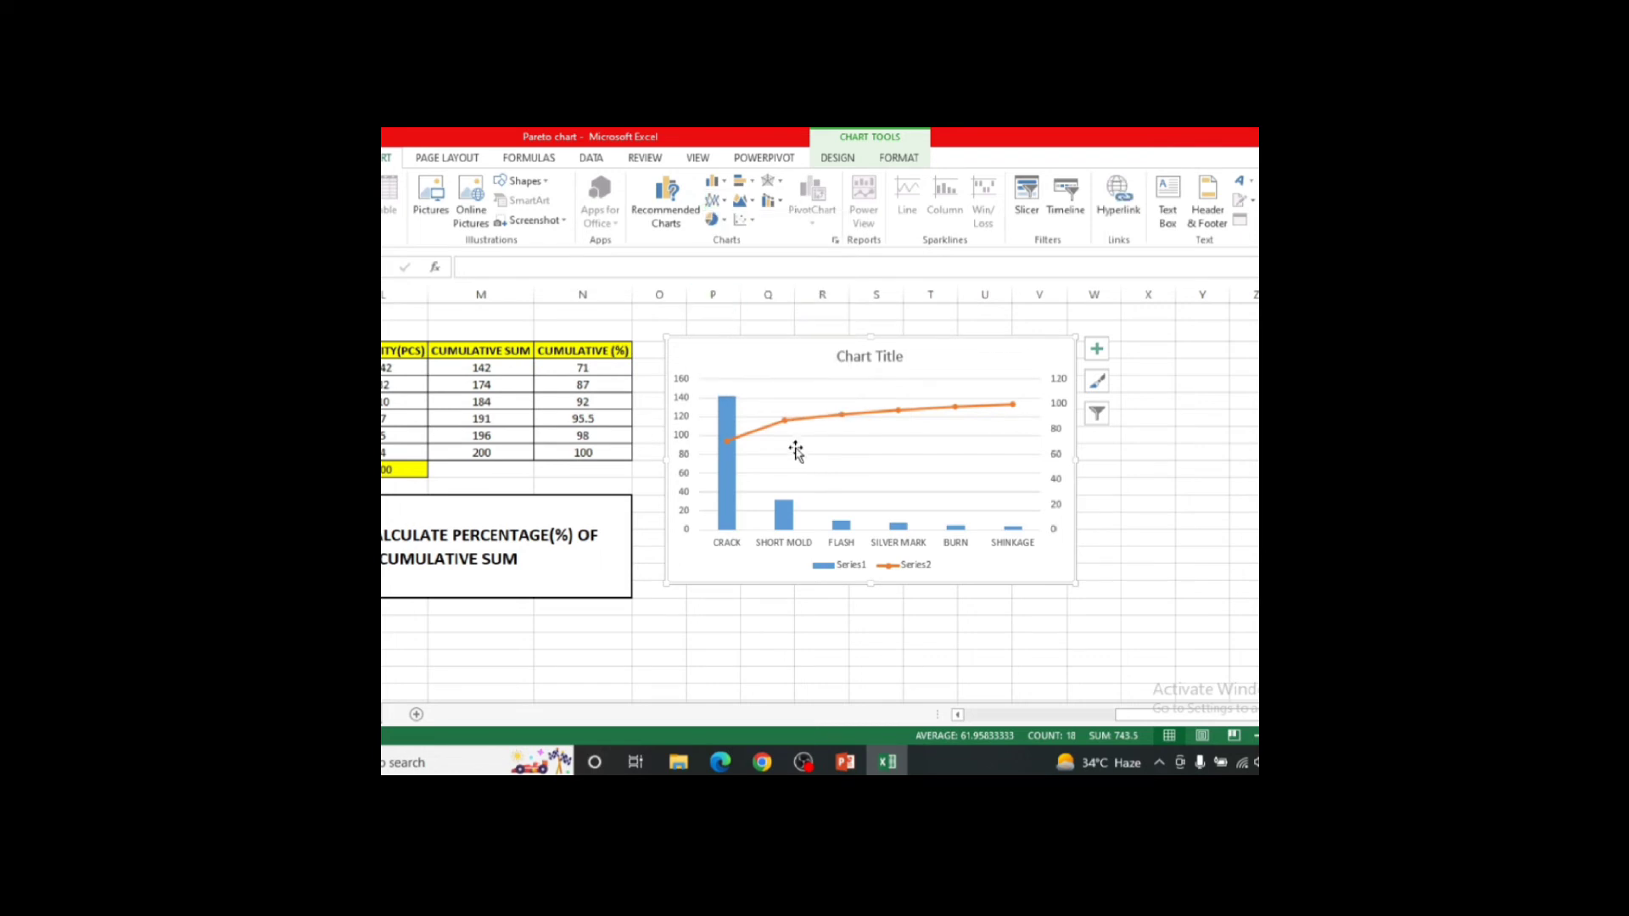
Set the secondary vertical axis maximum to 100 and close the axis formatting options.
left_click(1061, 411)
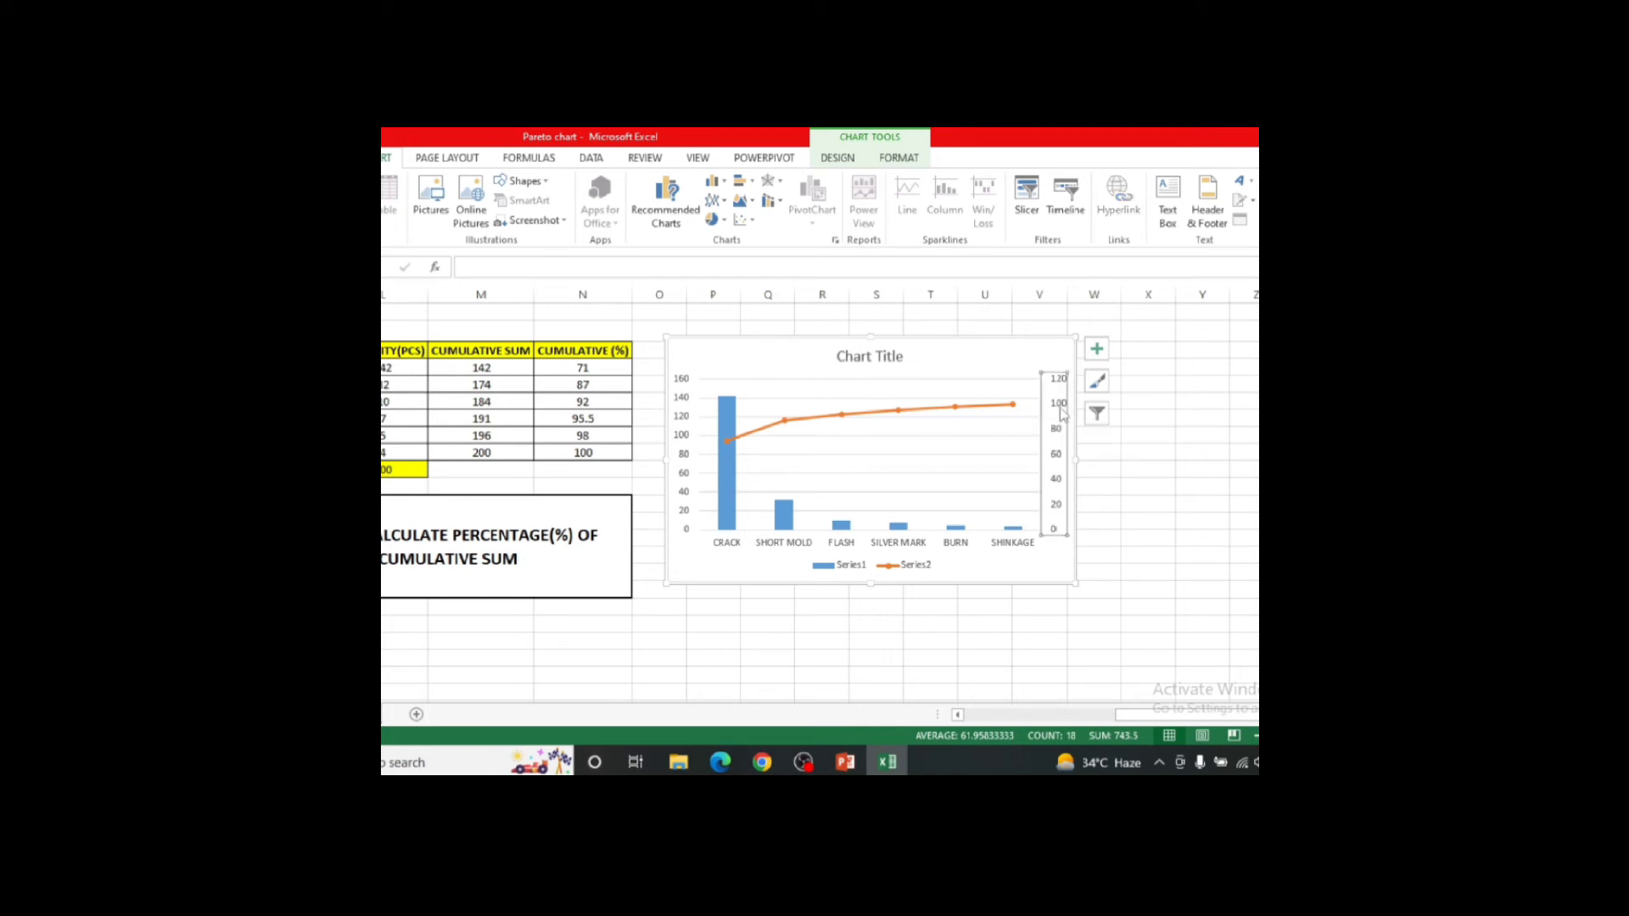
right_click(1061, 412)
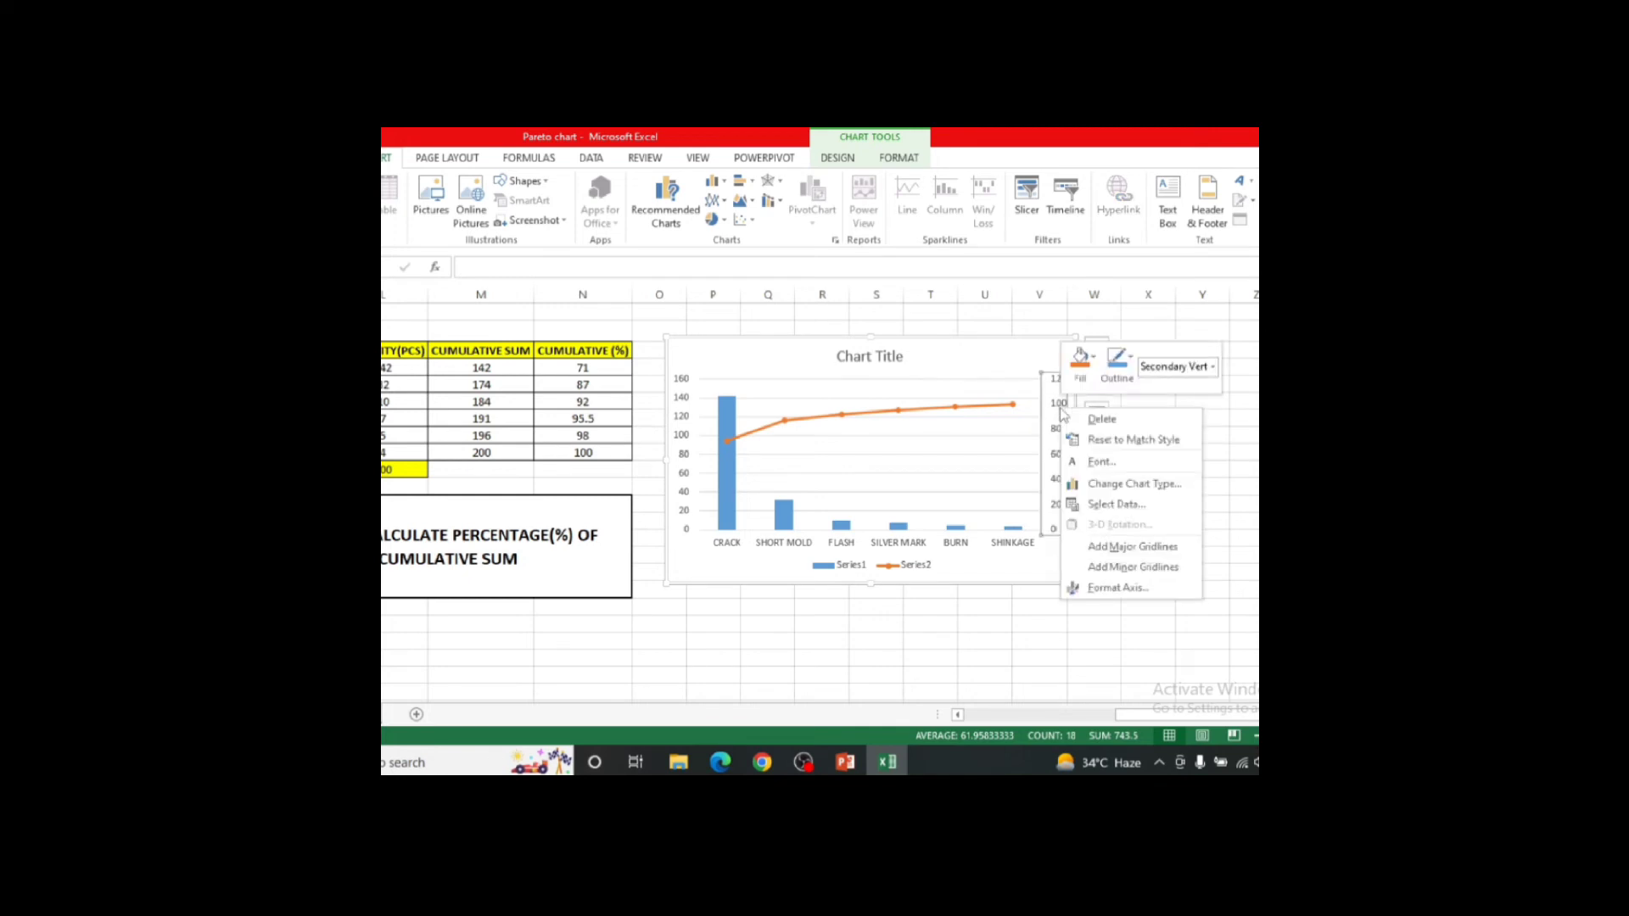
left_click(1111, 588)
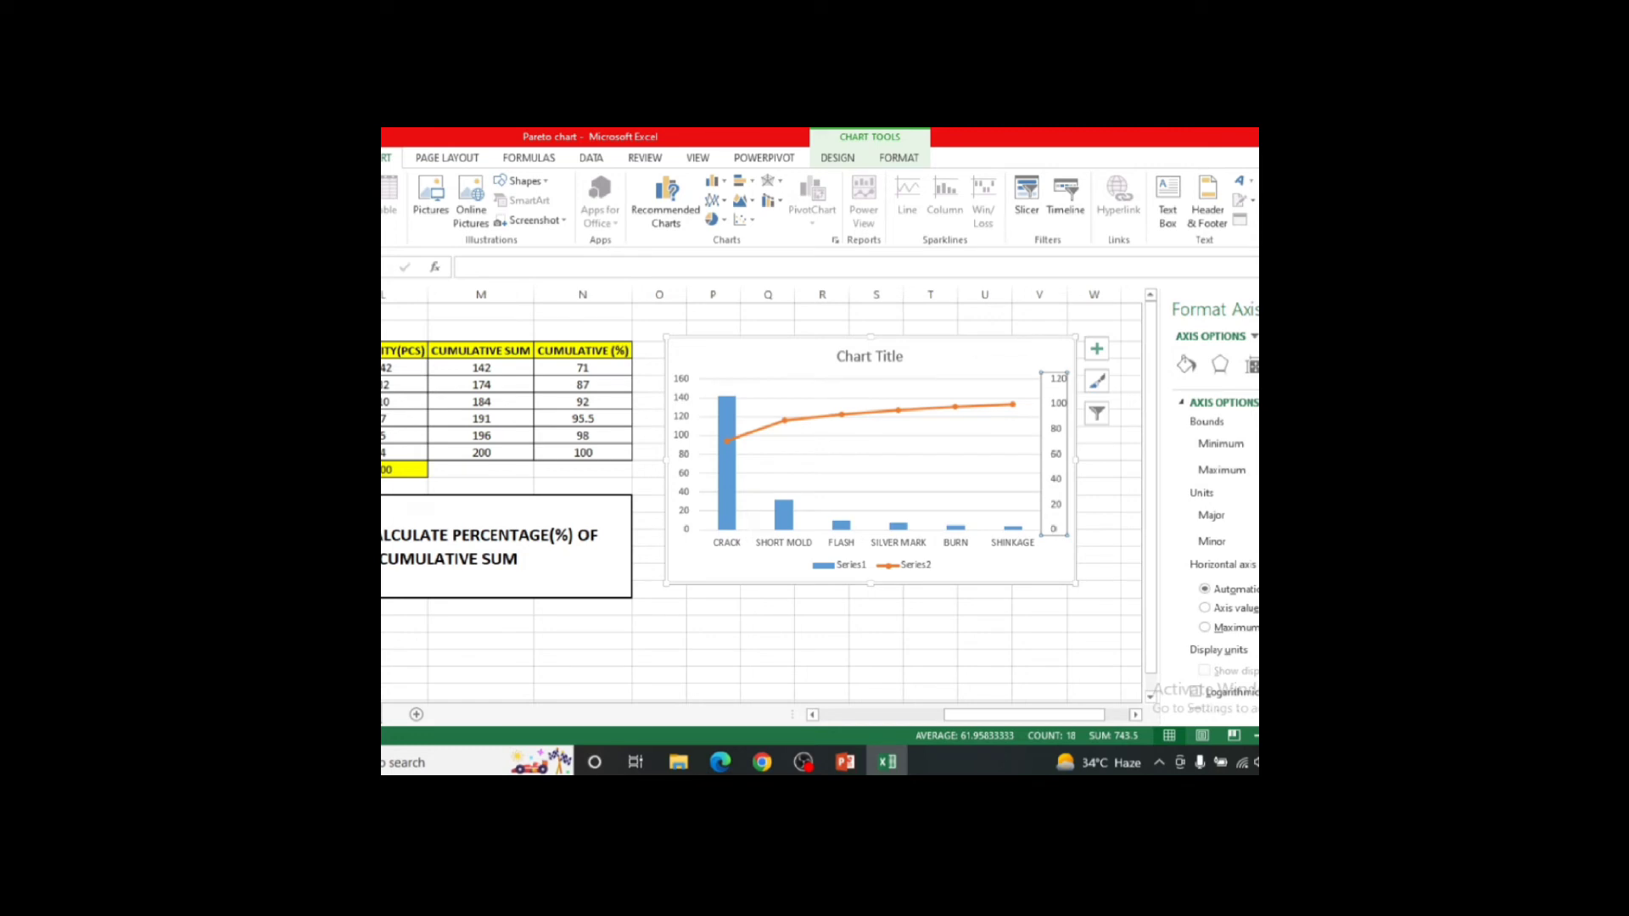
left_click(1101, 505)
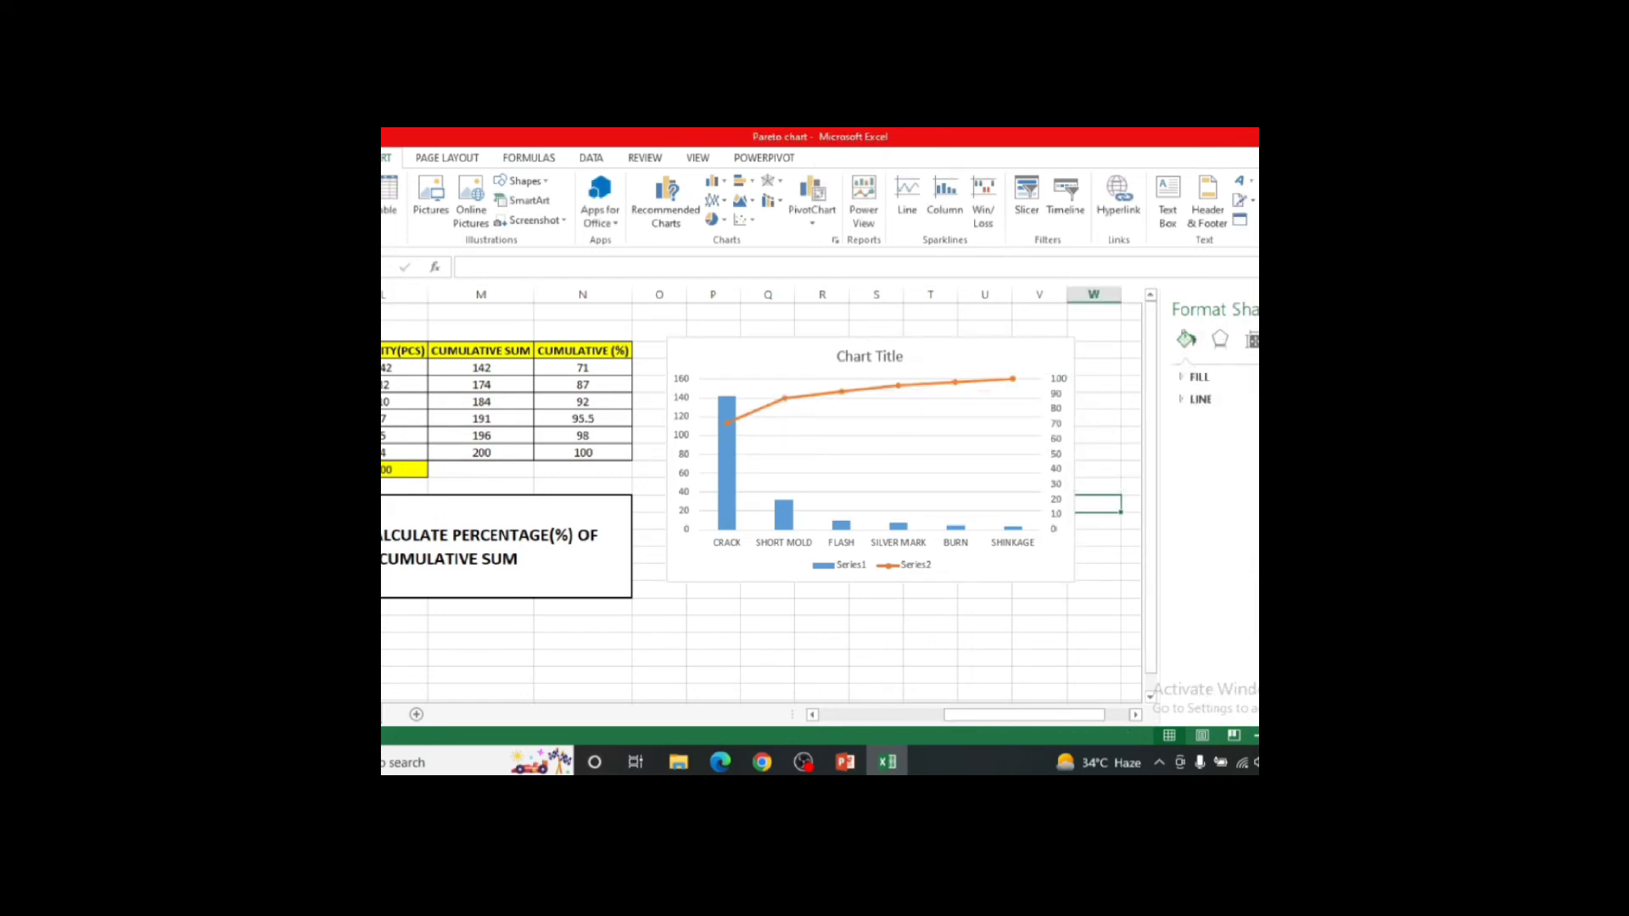
left_click(1381, 308)
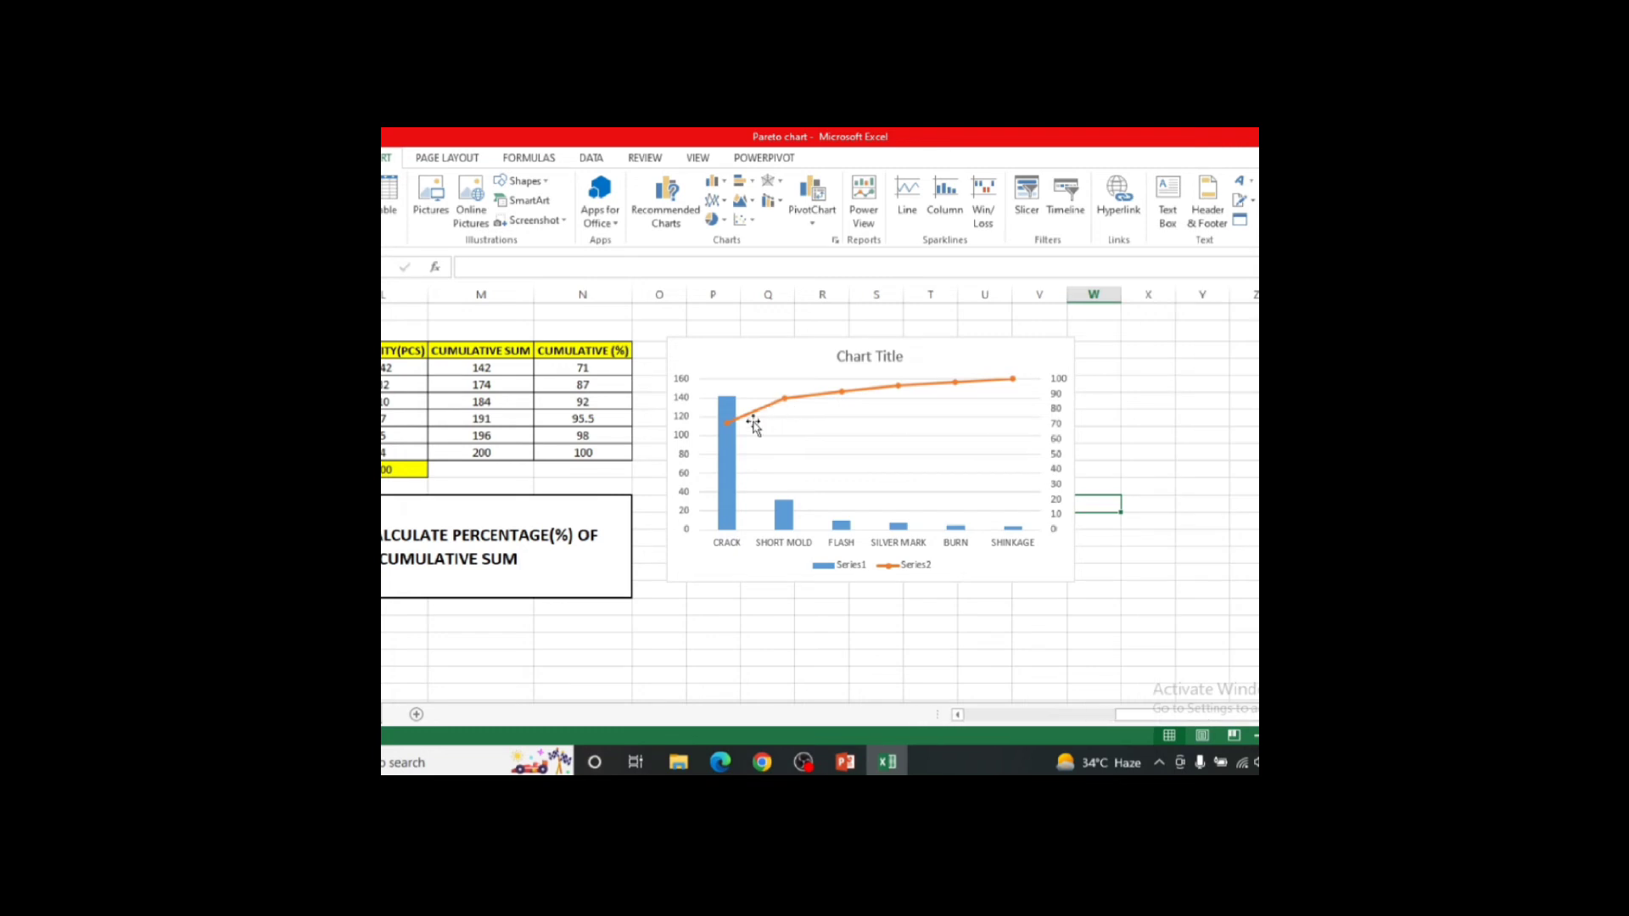
Add data labels to both the defect columns and the cumulative percentage line.
left_click(731, 435)
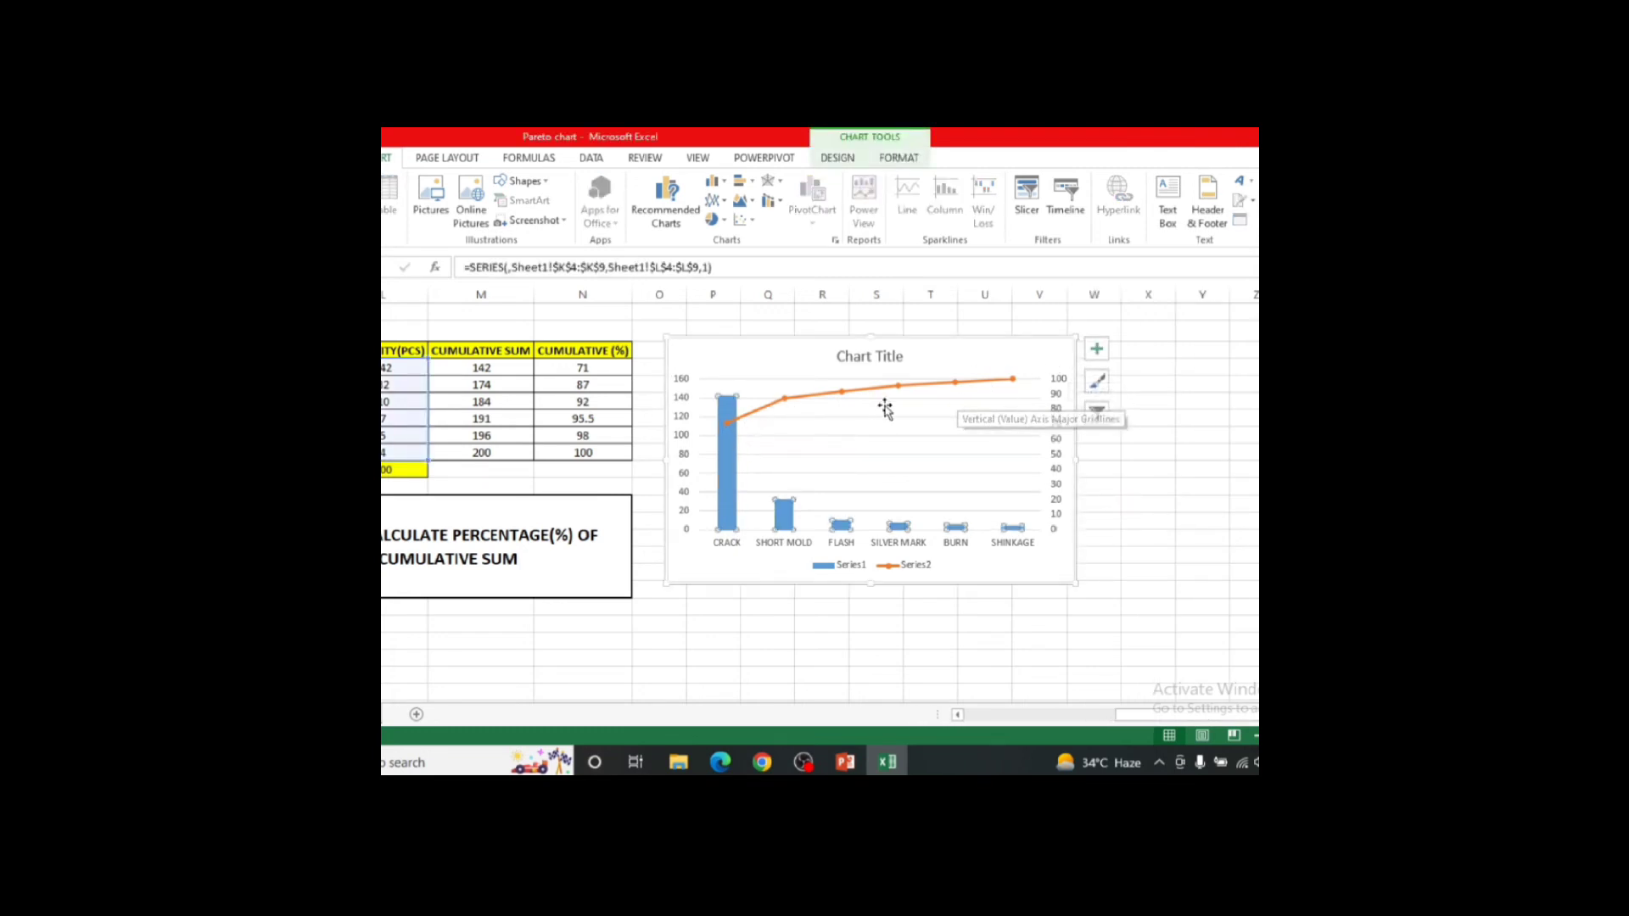
left_click(1096, 348)
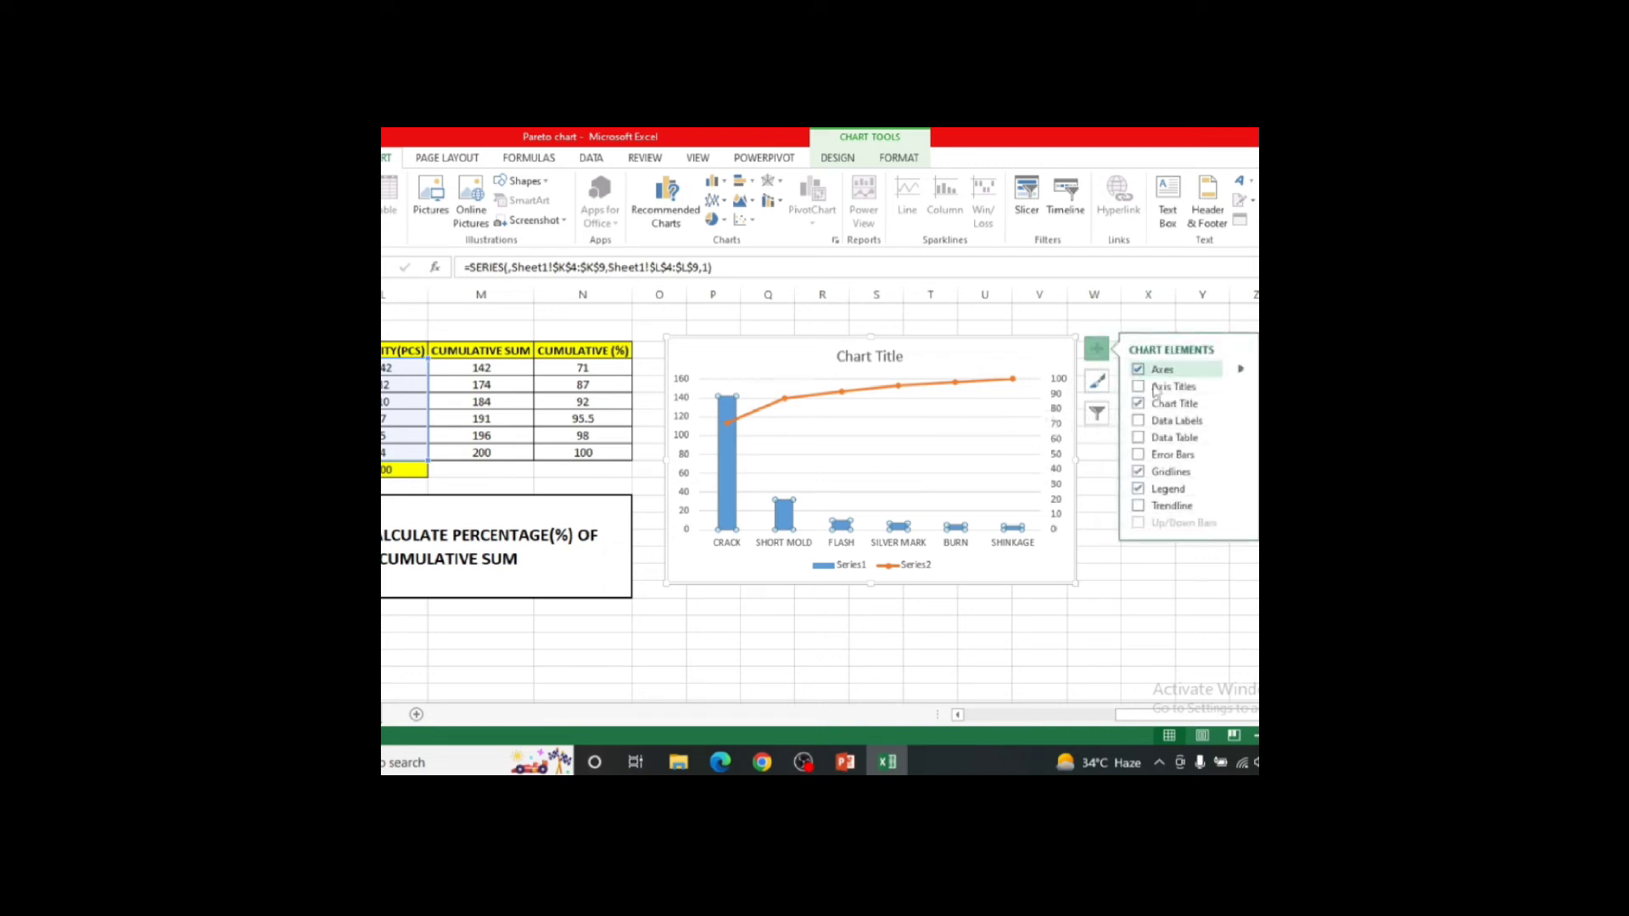
left_click(1190, 420)
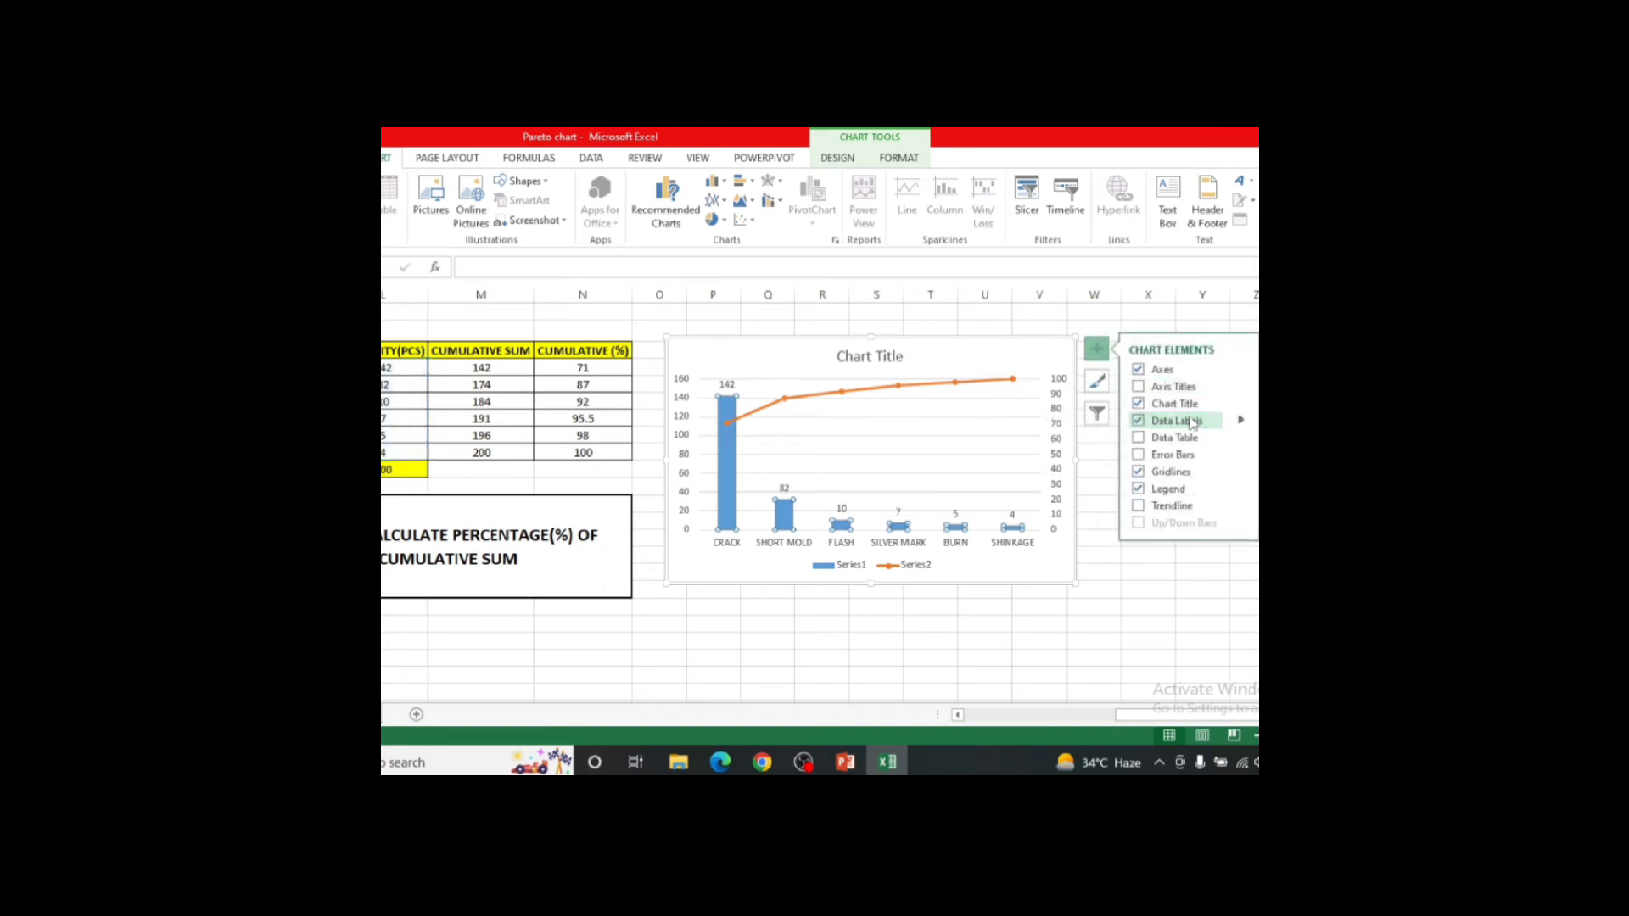
left_click(762, 409)
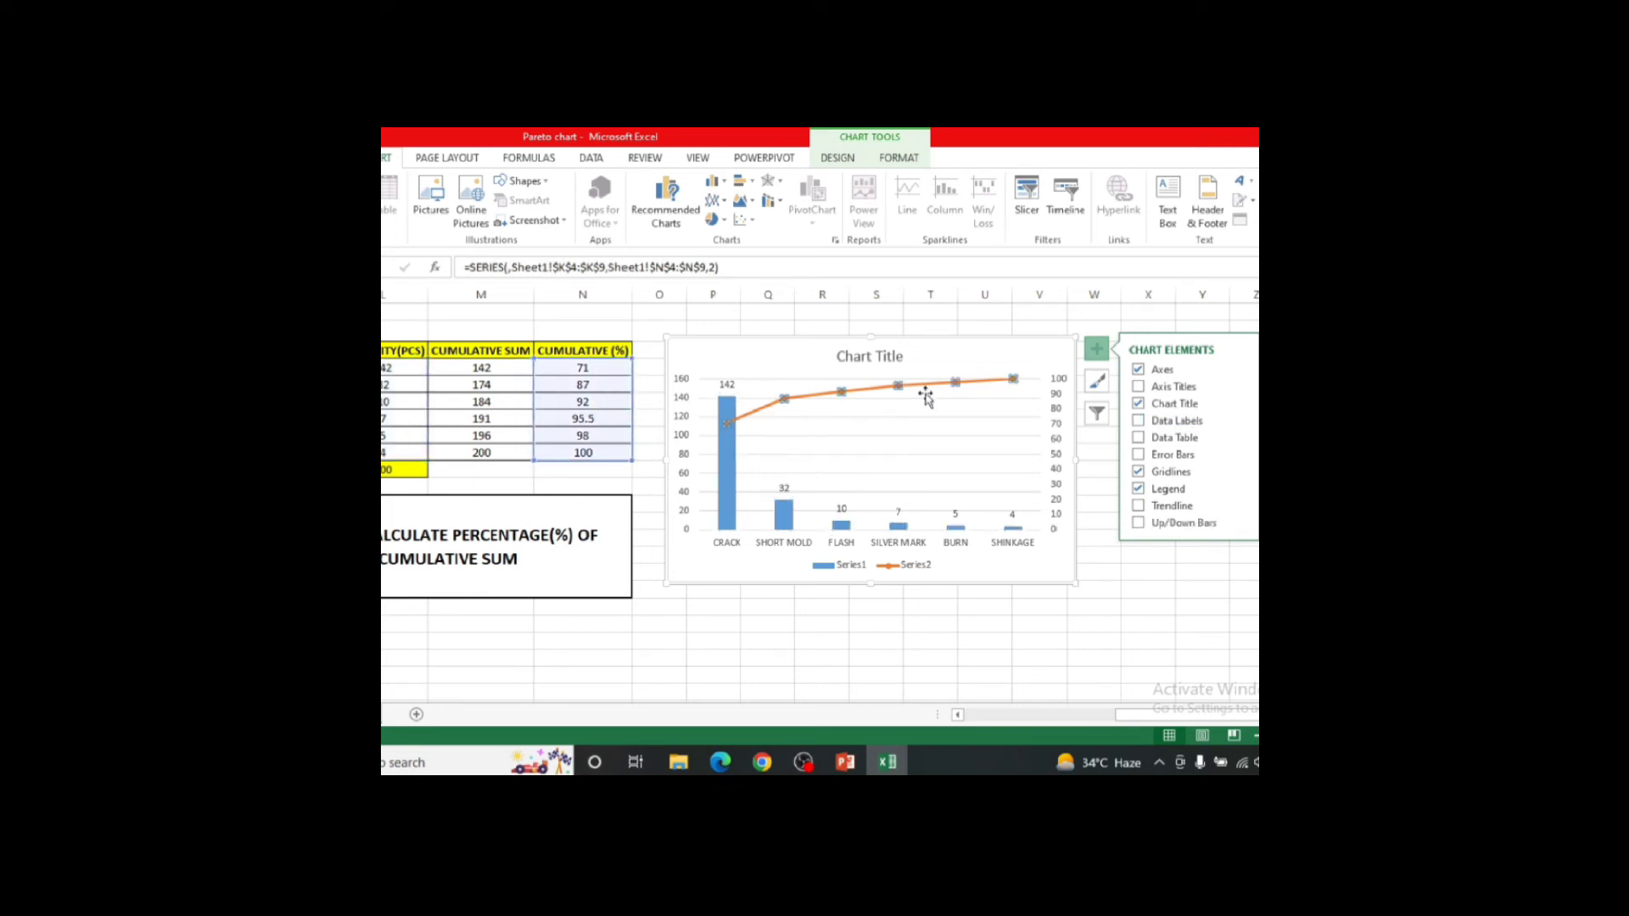
left_click(1139, 421)
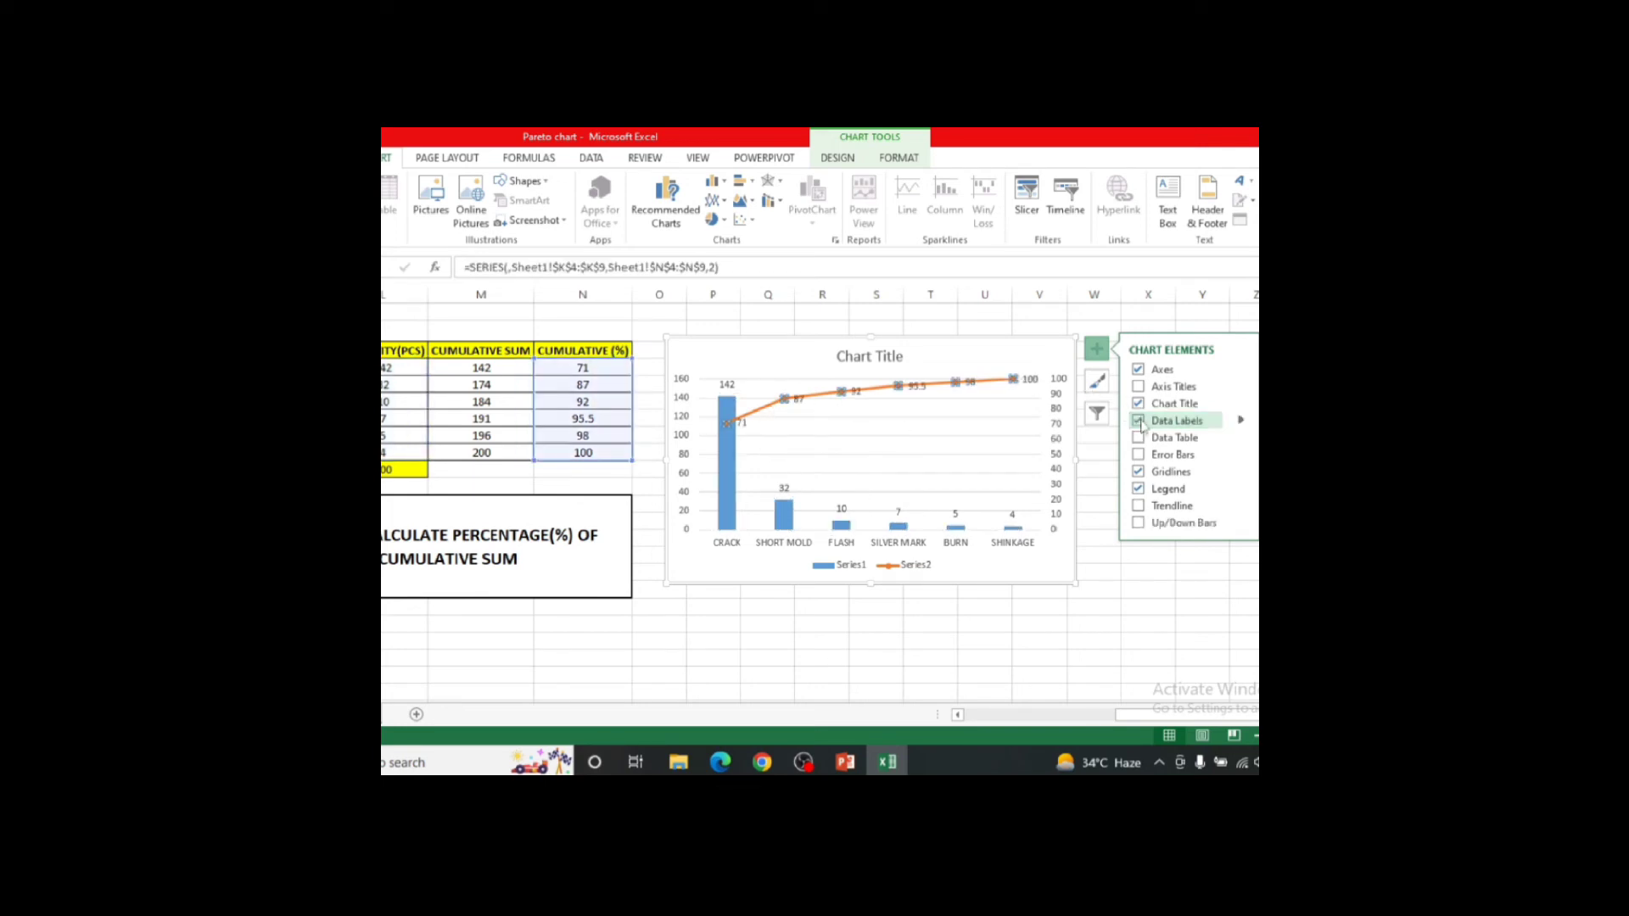
left_click(1242, 434)
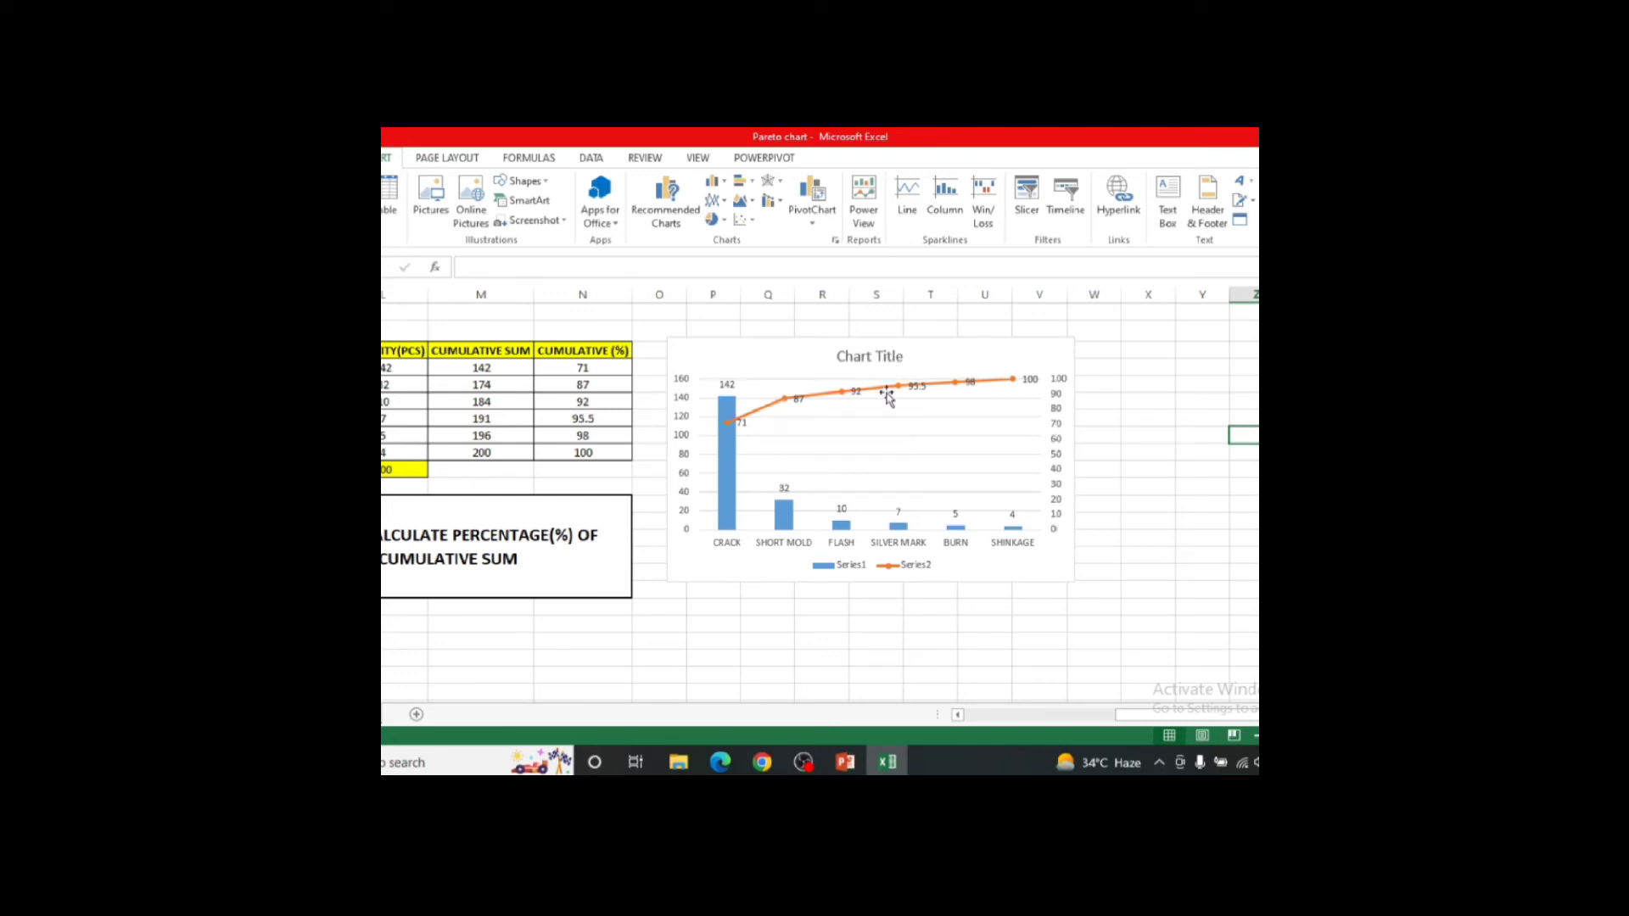
Edit the chart's data source so that Series1 takes its name from the DEFECTS header in K3.
left_click(867, 574)
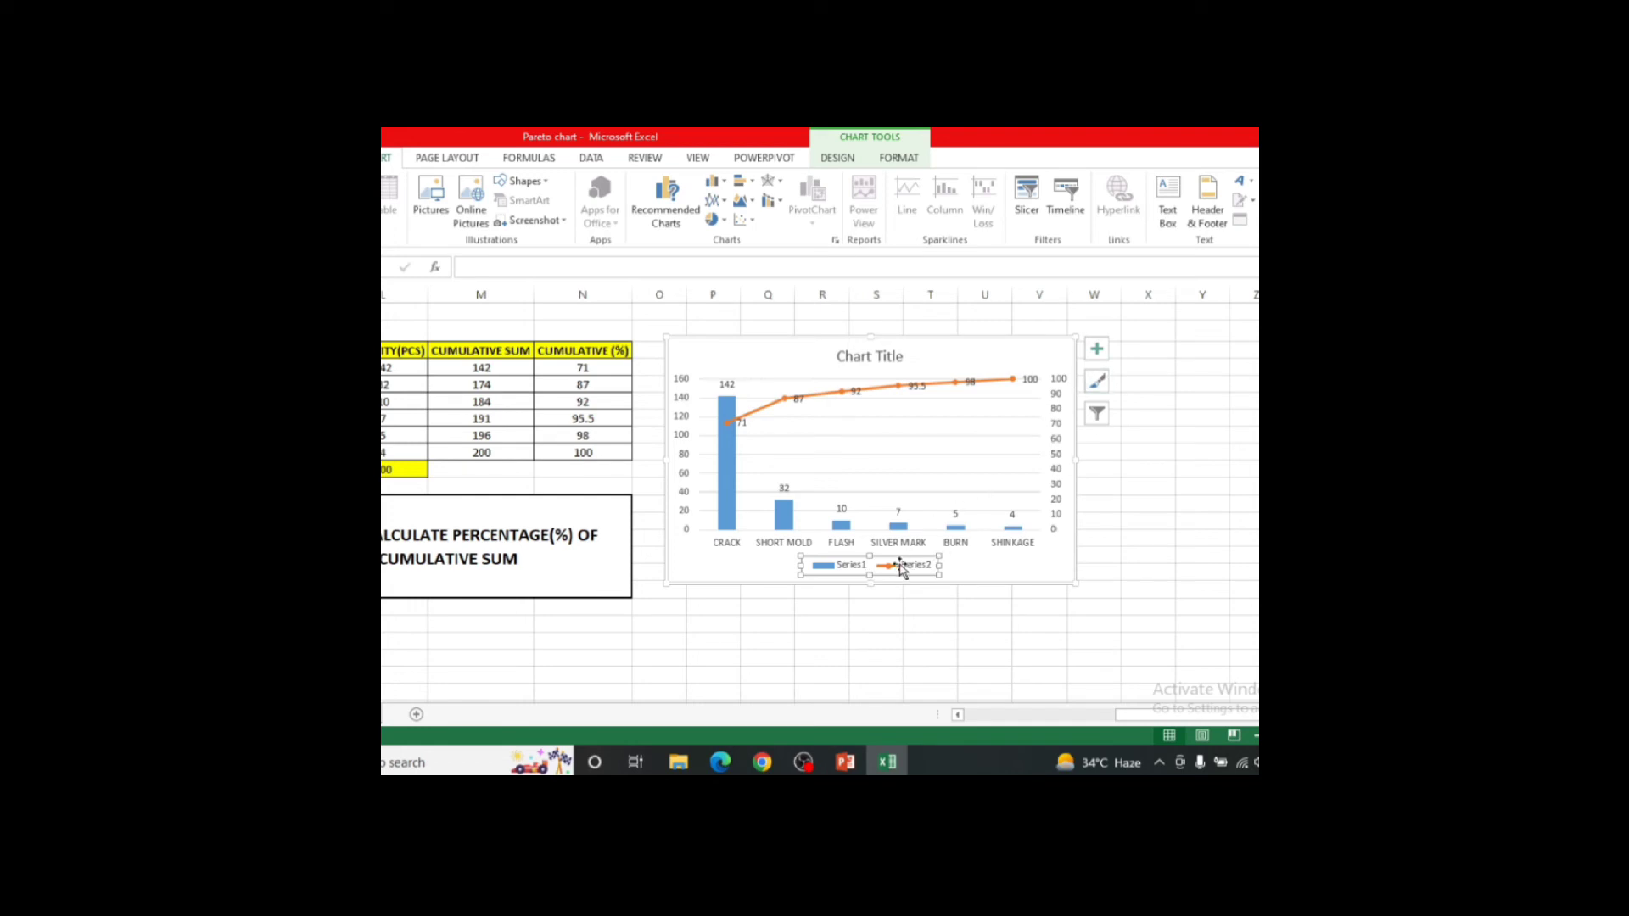
right_click(900, 574)
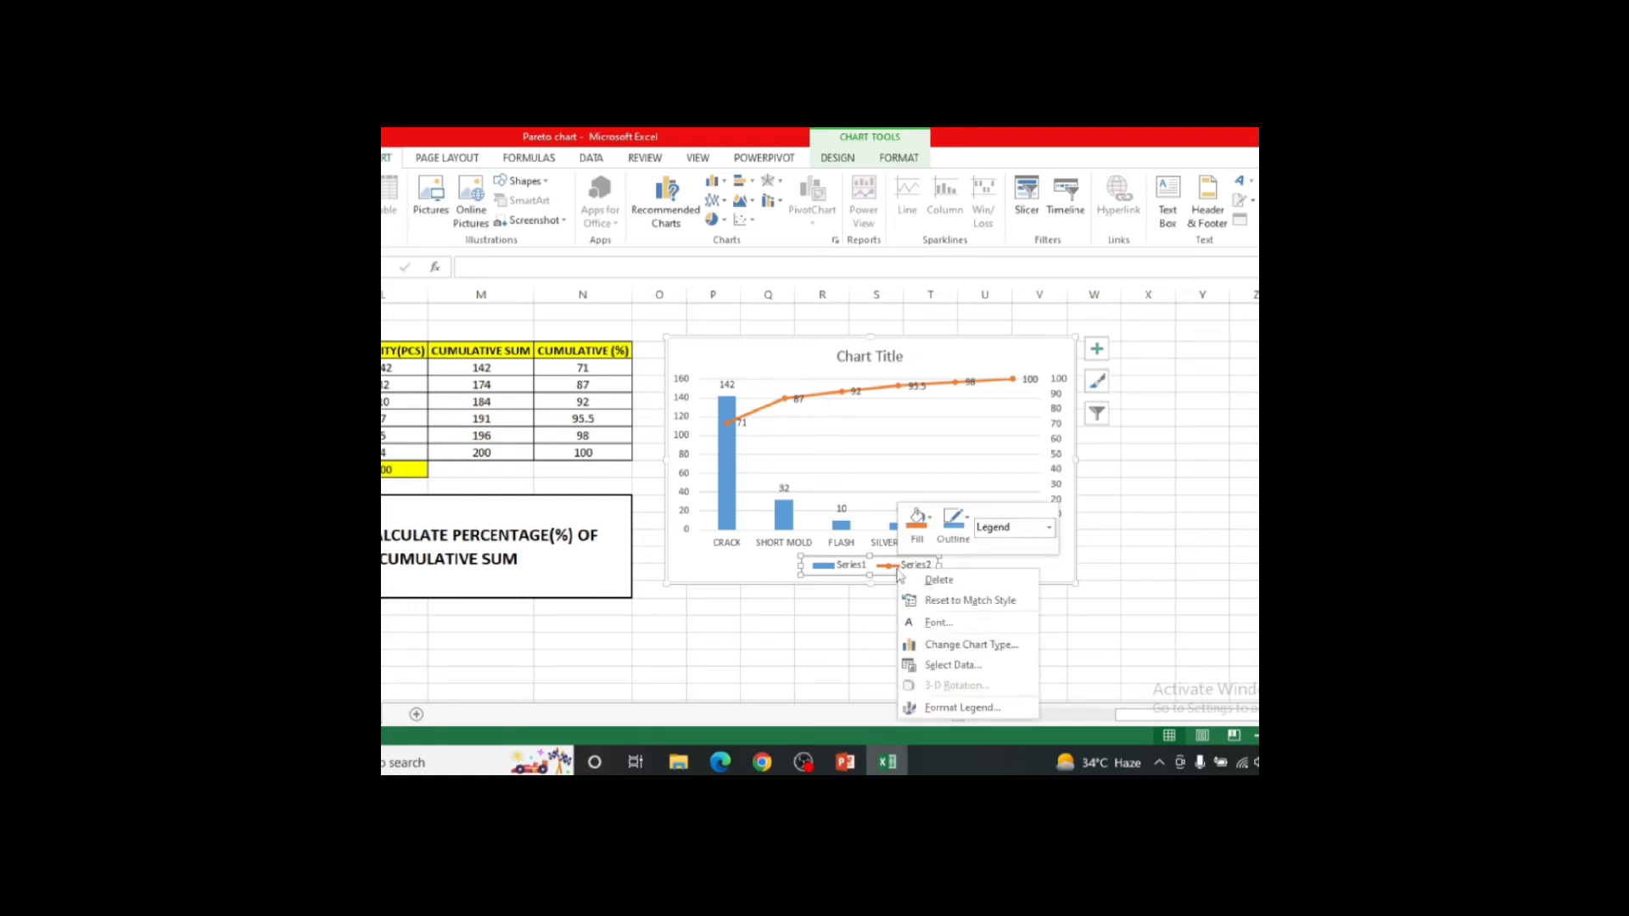
left_click(942, 665)
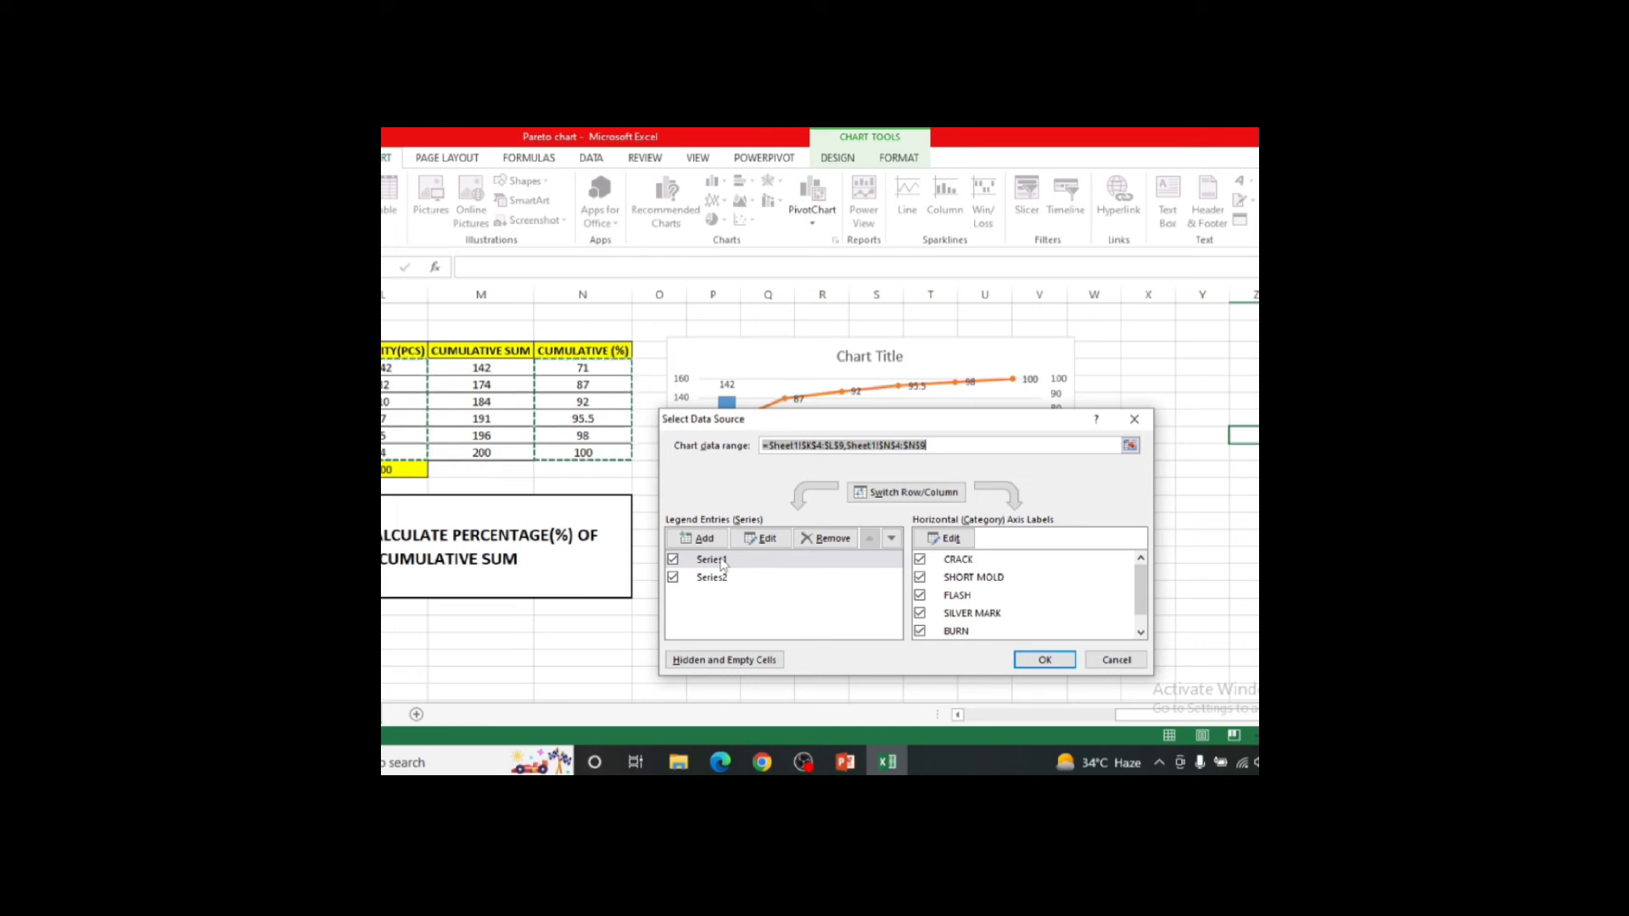
left_click(723, 562)
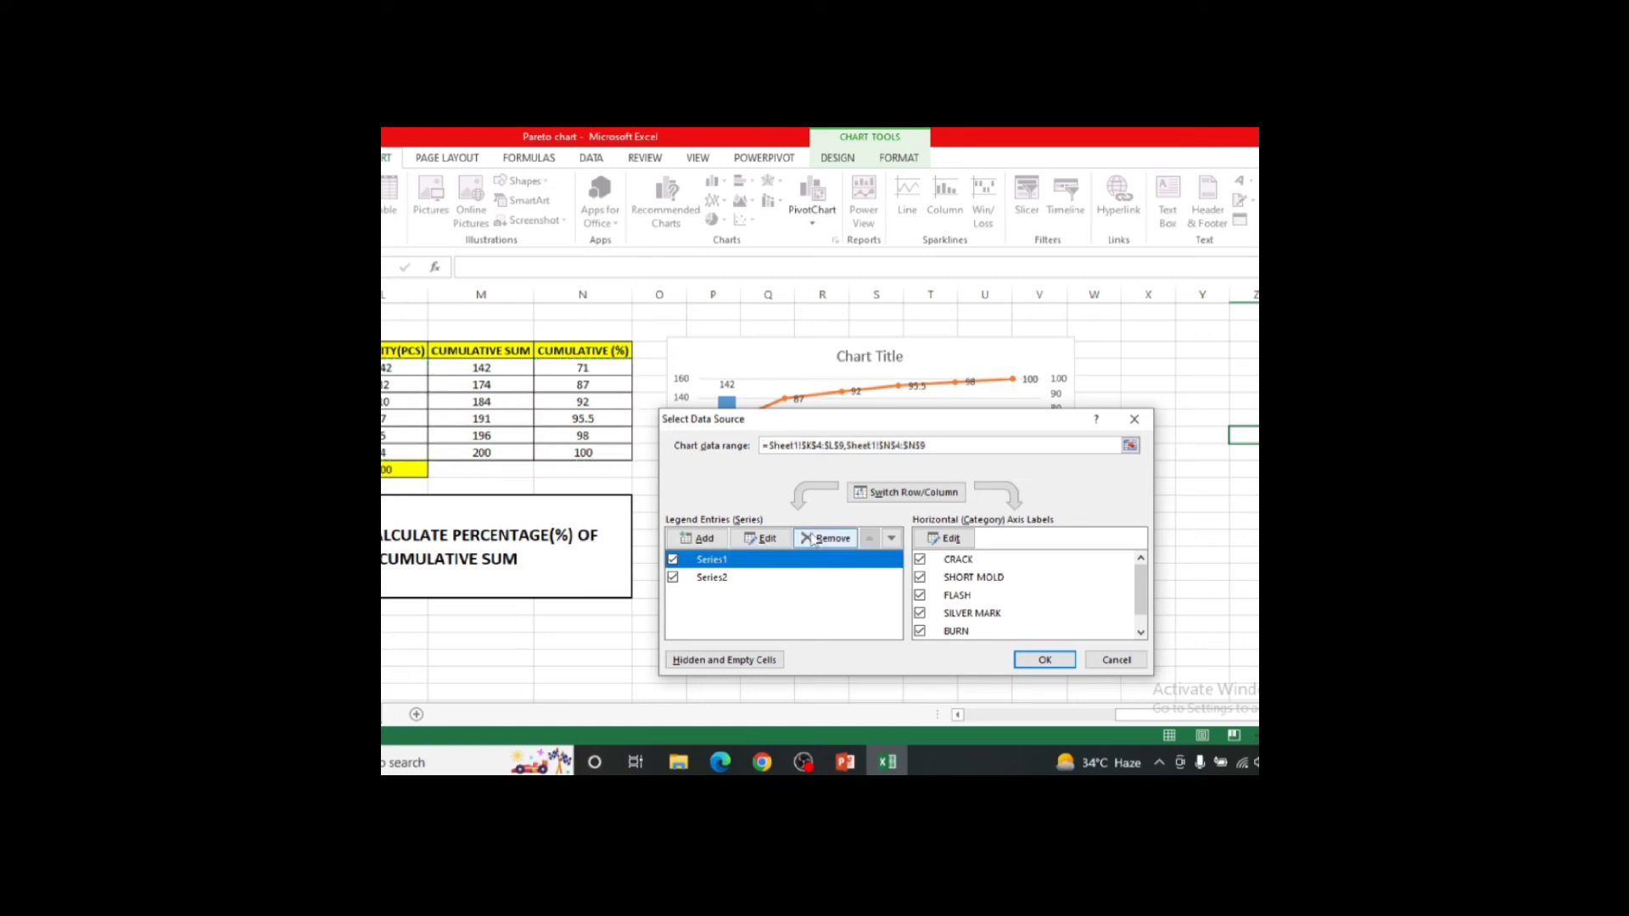
left_click(761, 538)
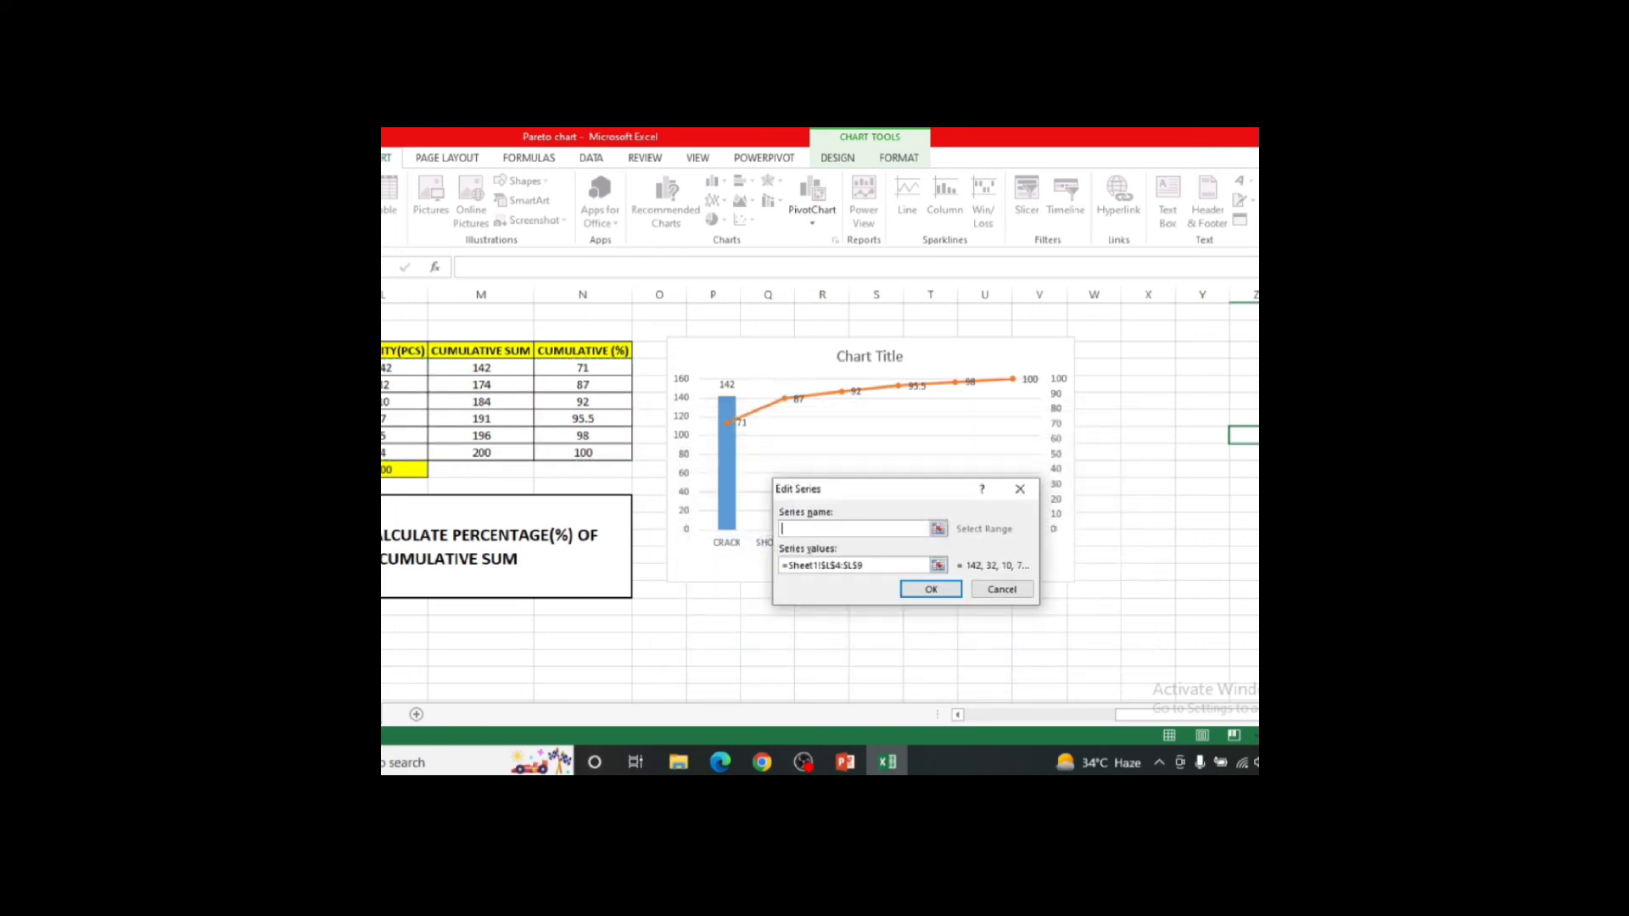
left_click(293, 350)
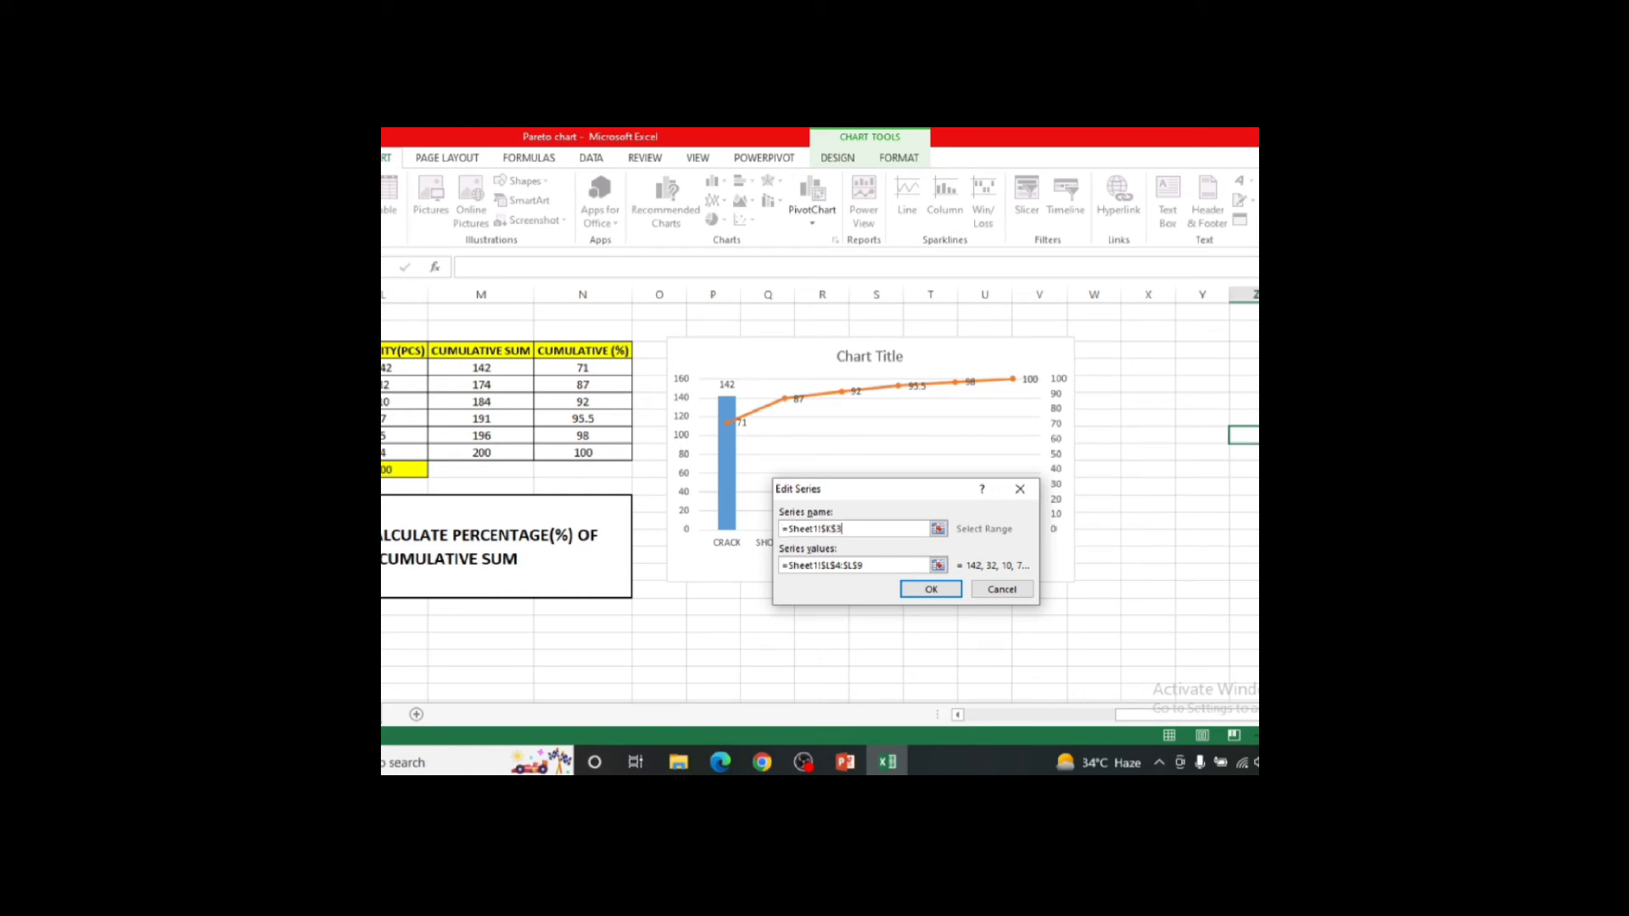
left_click(931, 589)
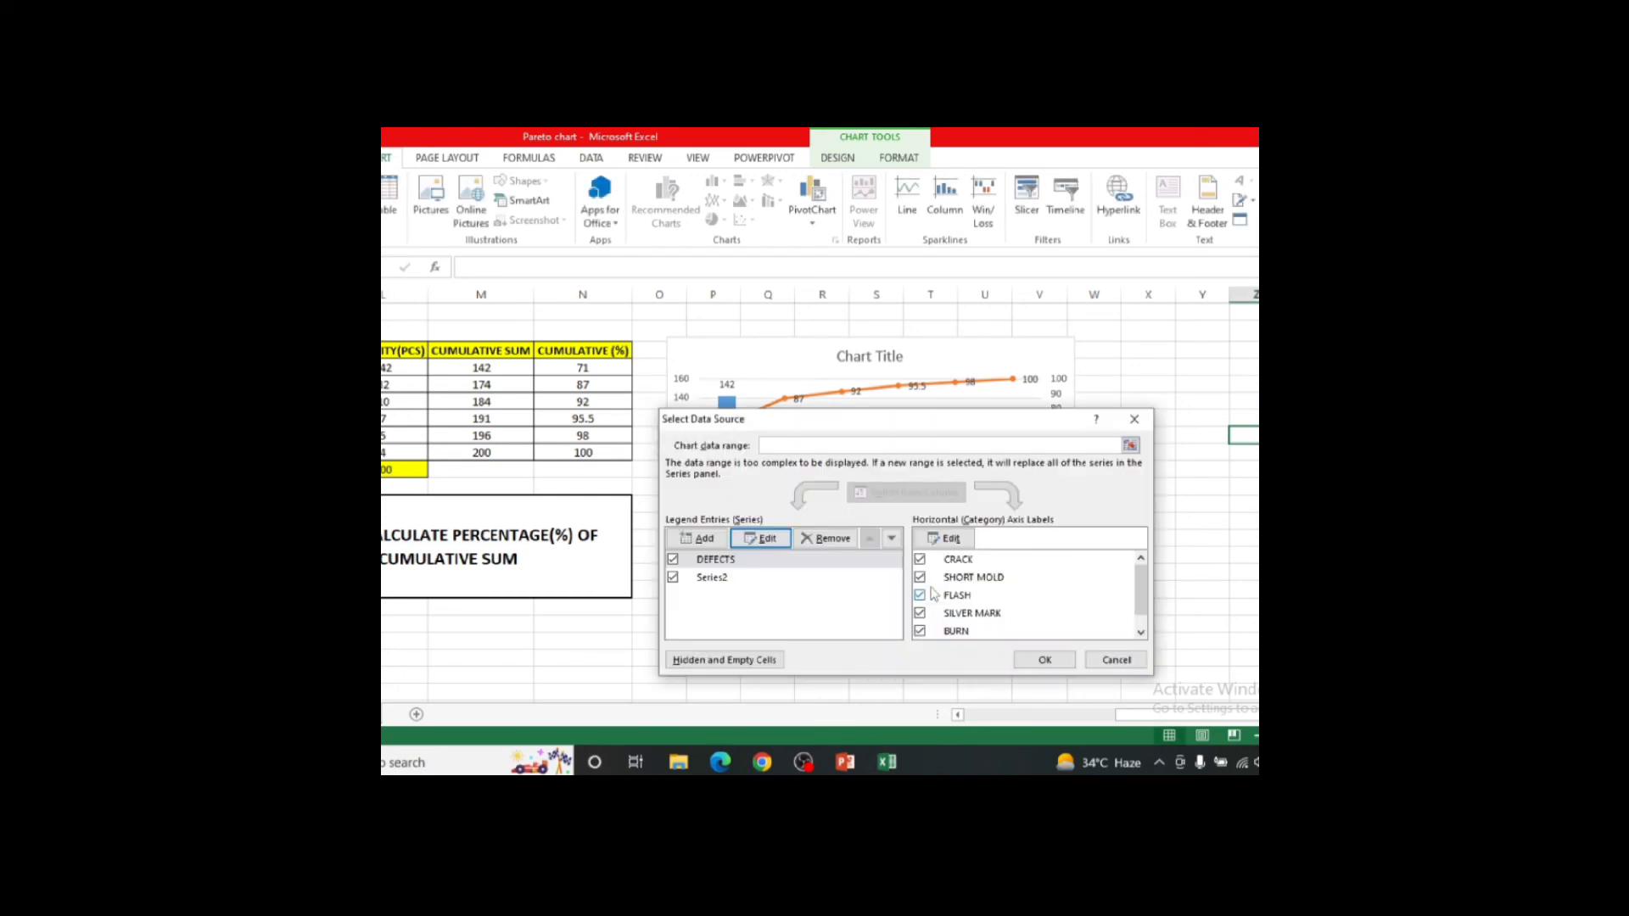
Name Series2 from the CUMULATIVE (%) header in N3 and apply the data source changes.
left_click(719, 580)
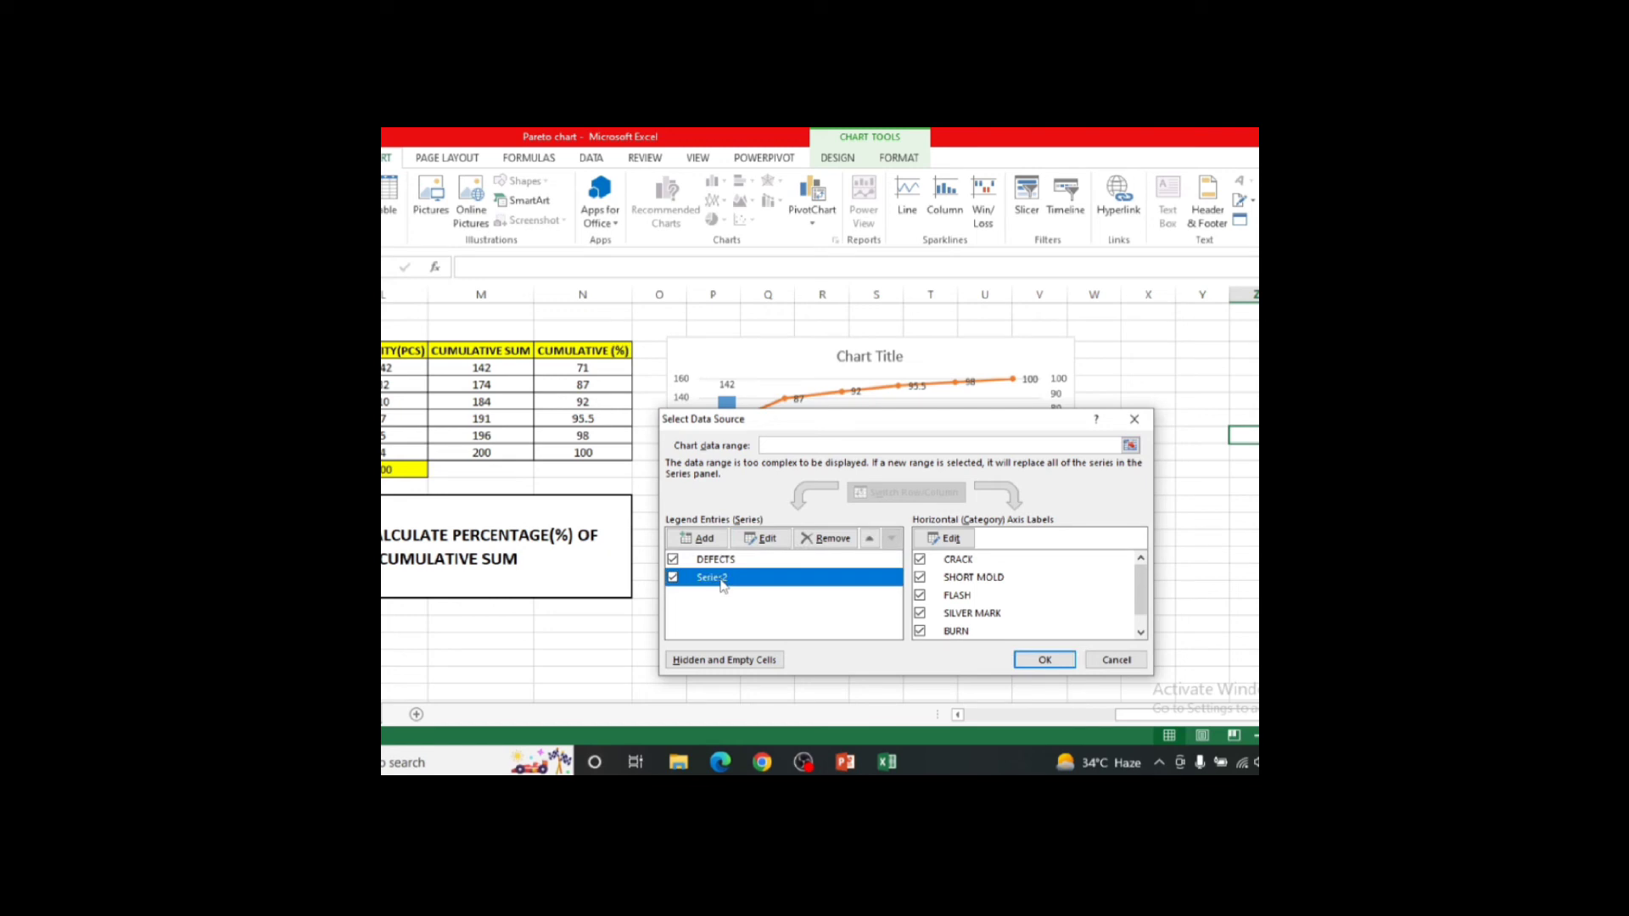
left_click(760, 538)
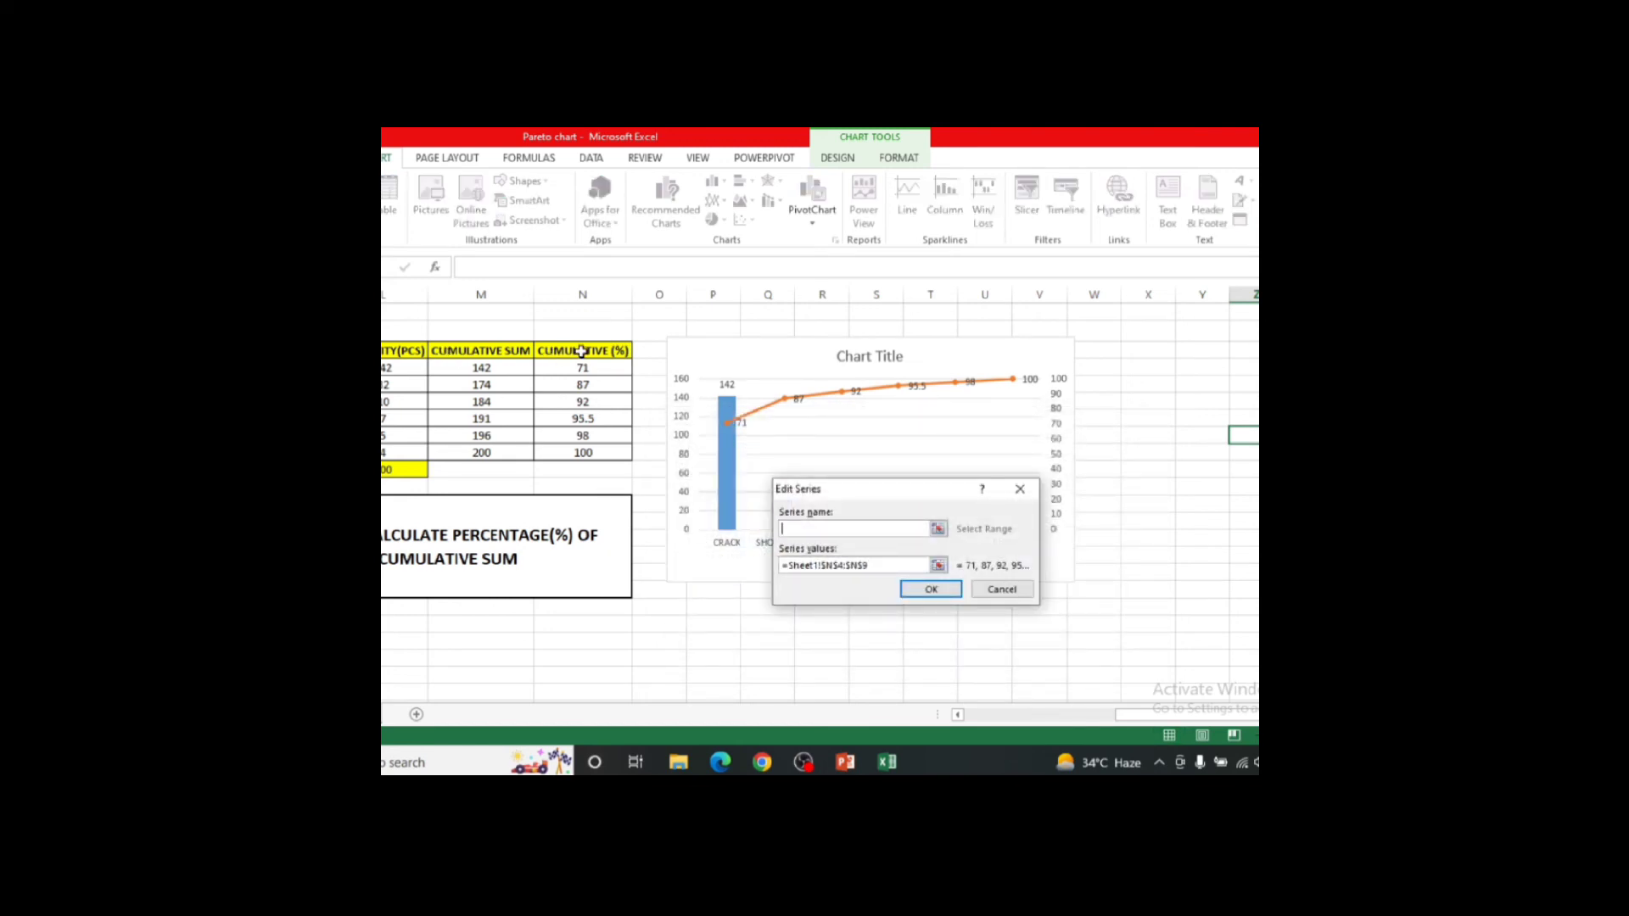
left_click(580, 350)
left_click(930, 590)
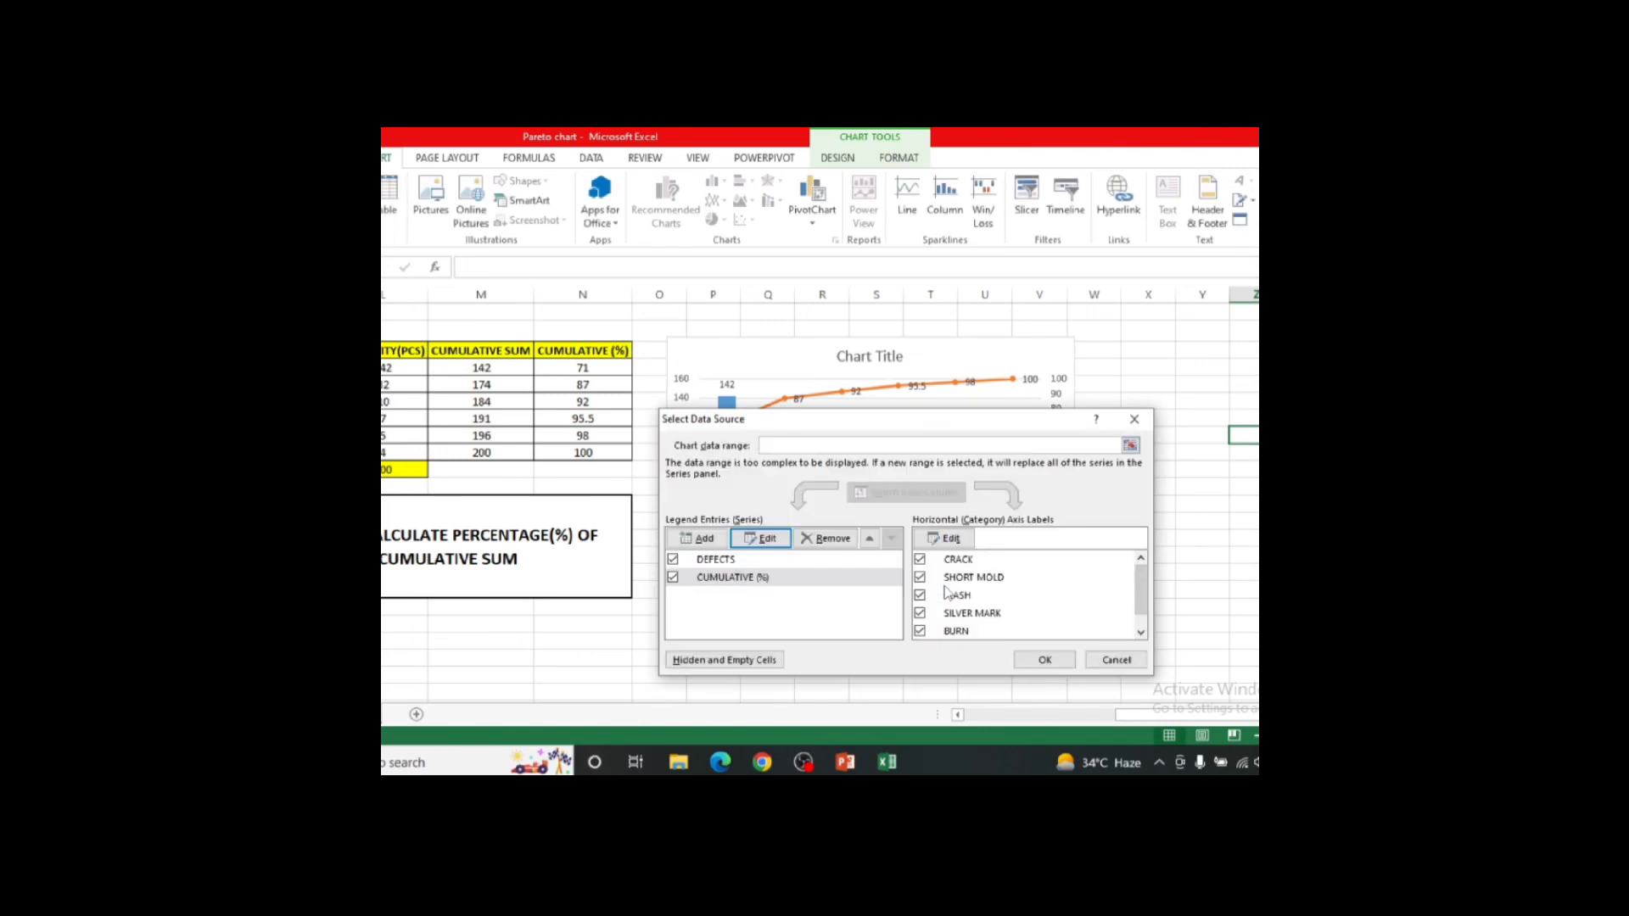
left_click(1046, 660)
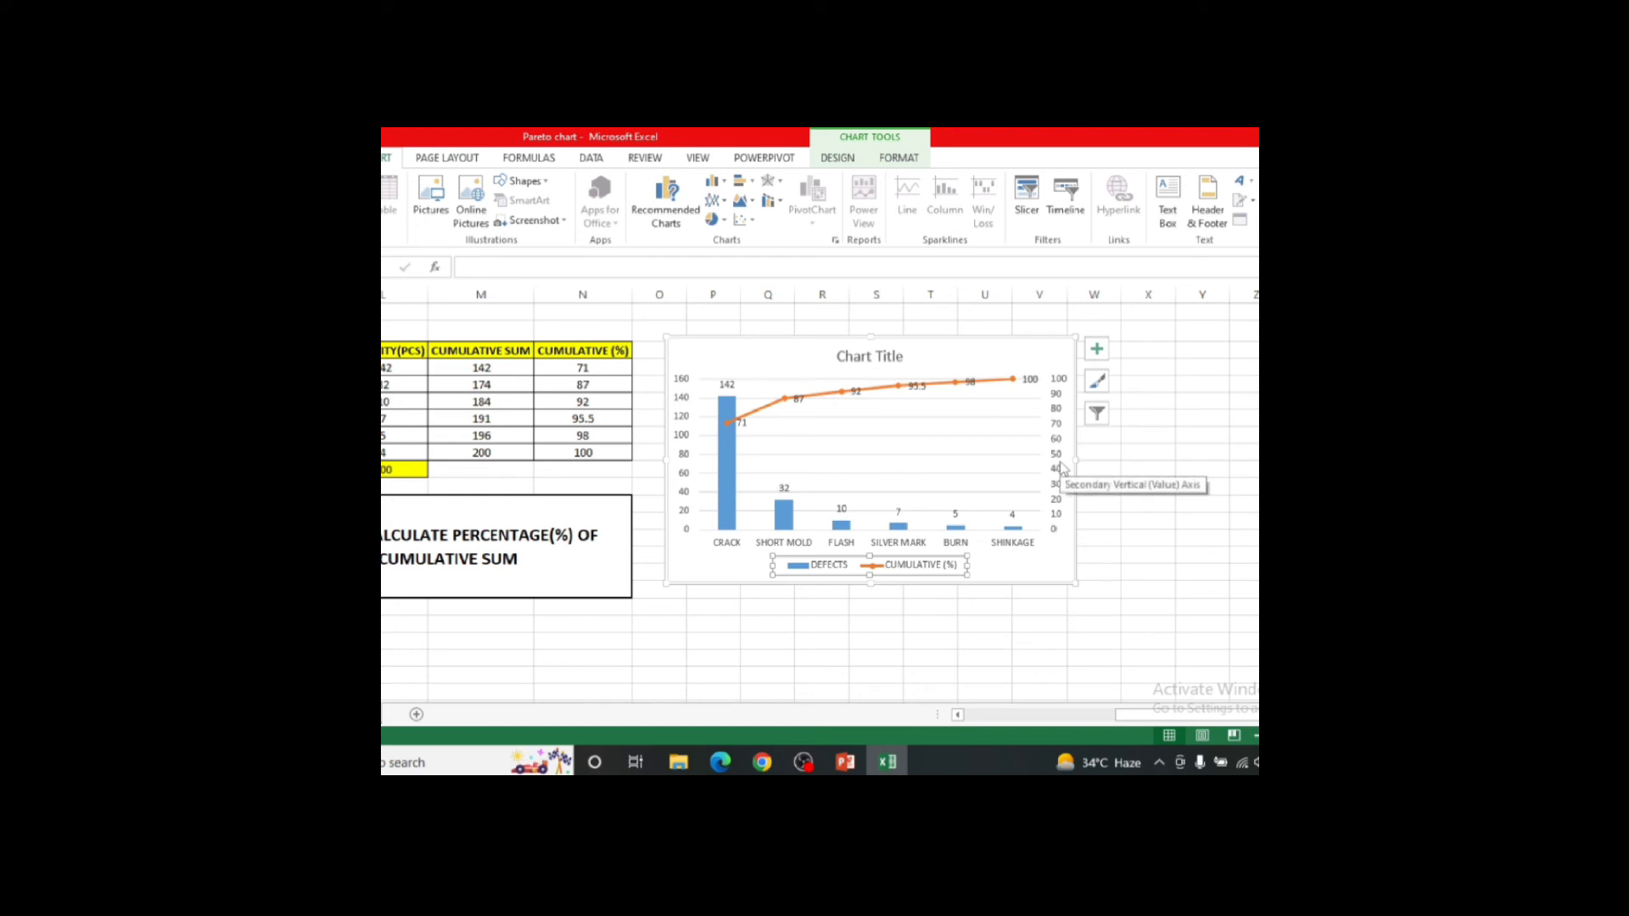
Replace the chart title text with PARETO CHART.
left_click(888, 356)
left_click(900, 357)
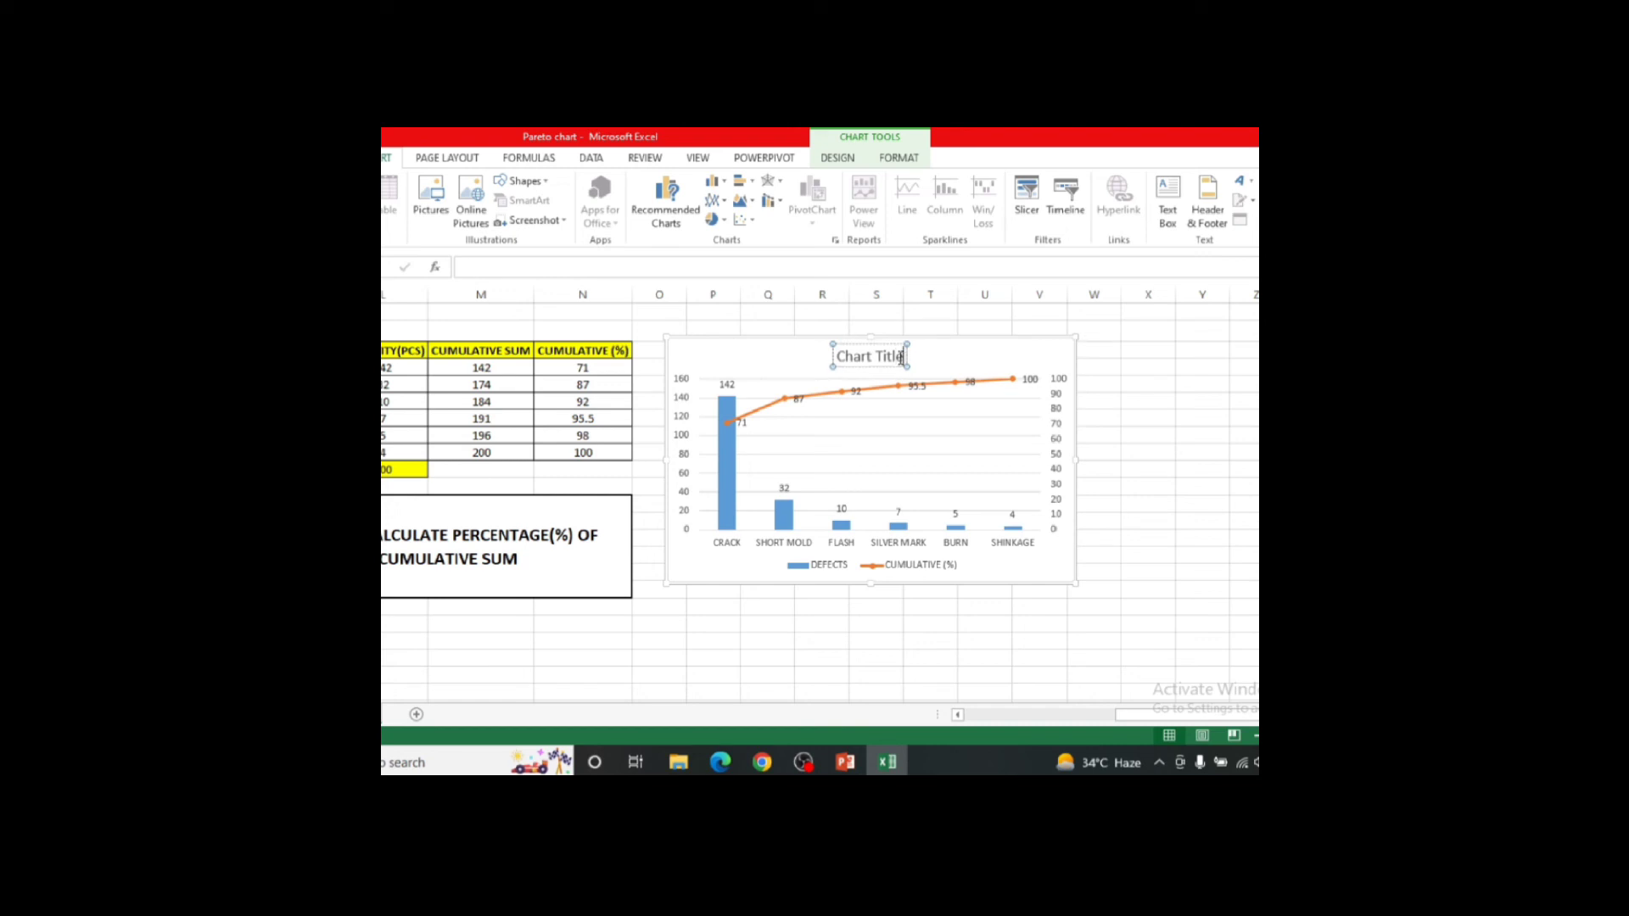
key("BackSpace")
key("BackSpace")
key("BackSpace")
key("BackSpace")
key("BackSpace")
key("BackSpace")
key("BackSpace")
key("BackSpace")
key("BackSpace")
key("BackSpace")
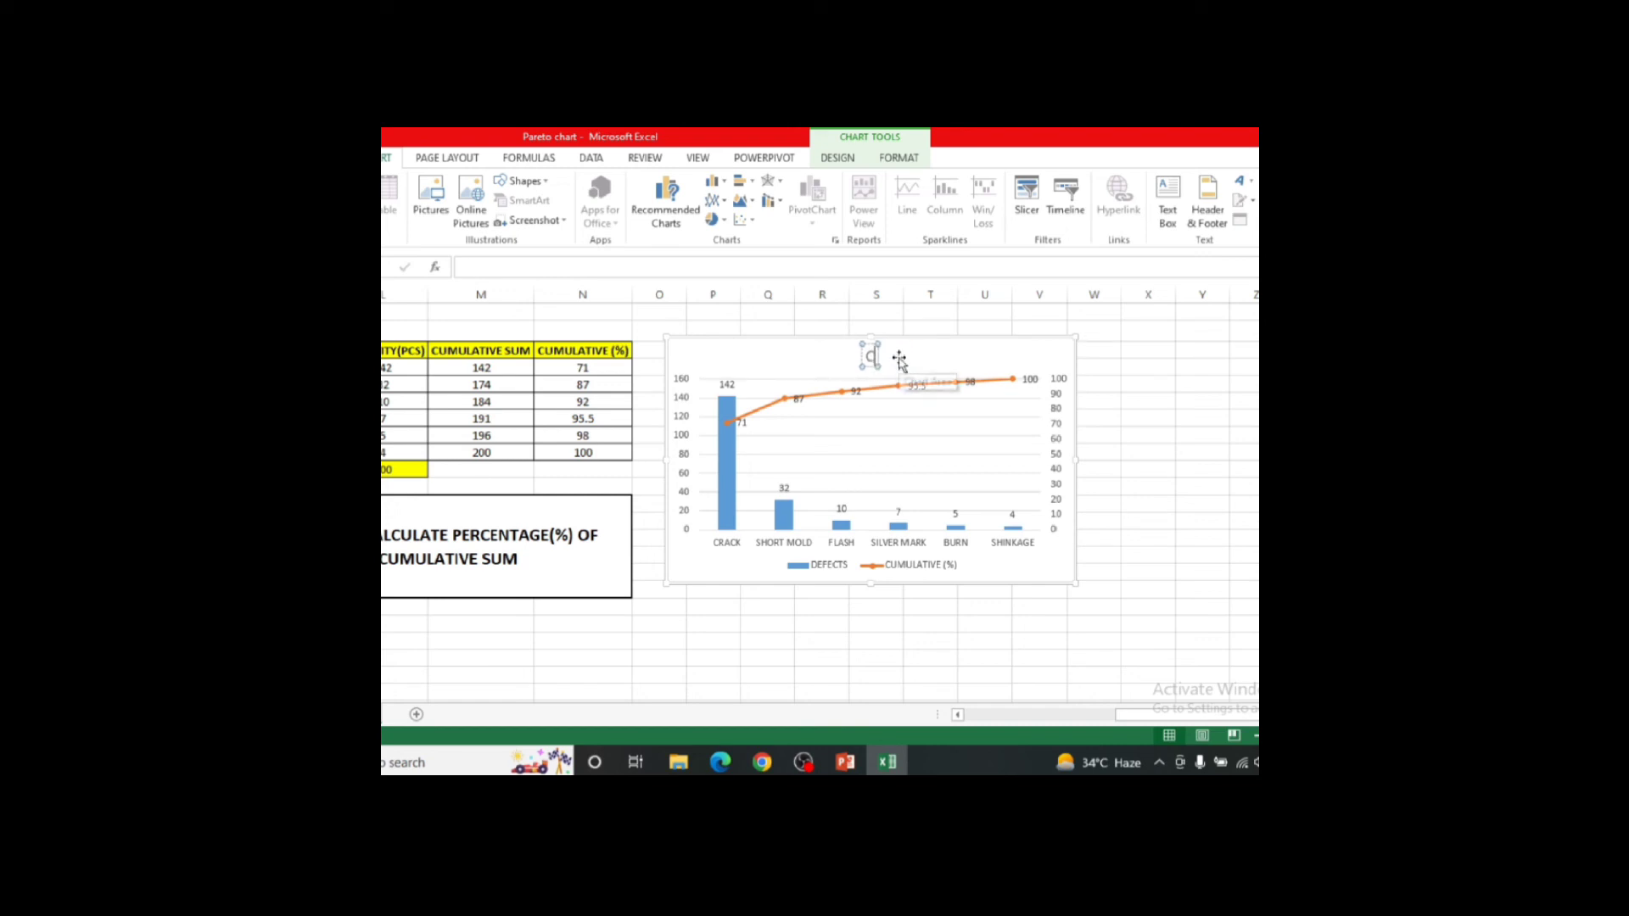
key("BackSpace")
type("P")
key("BackSpace")
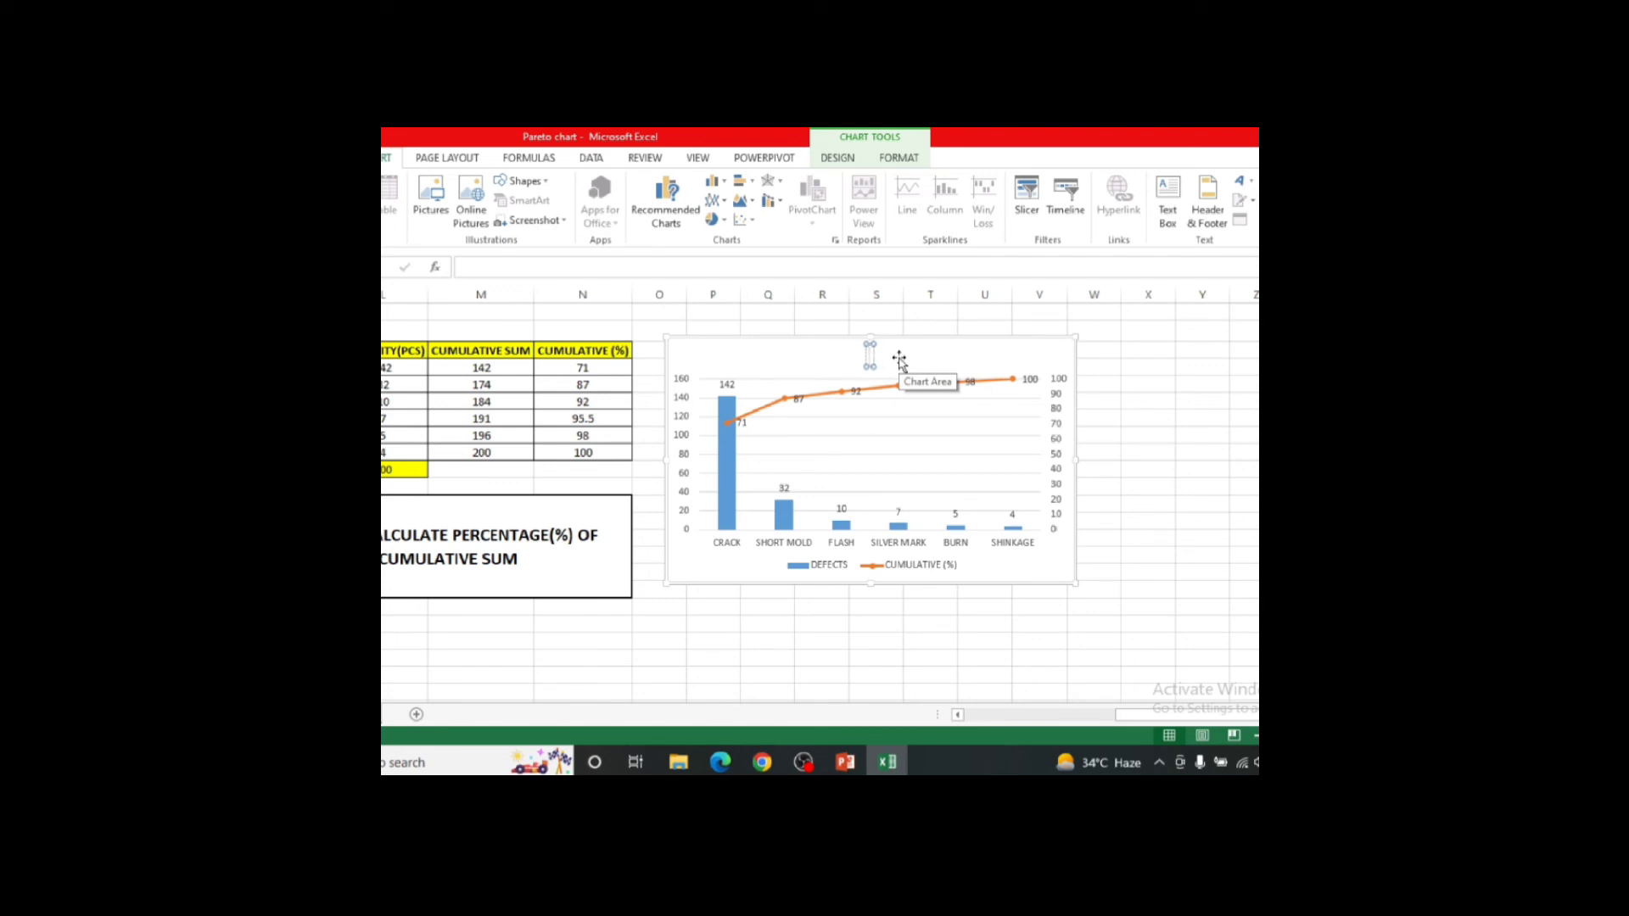
type("PARETO CHART")
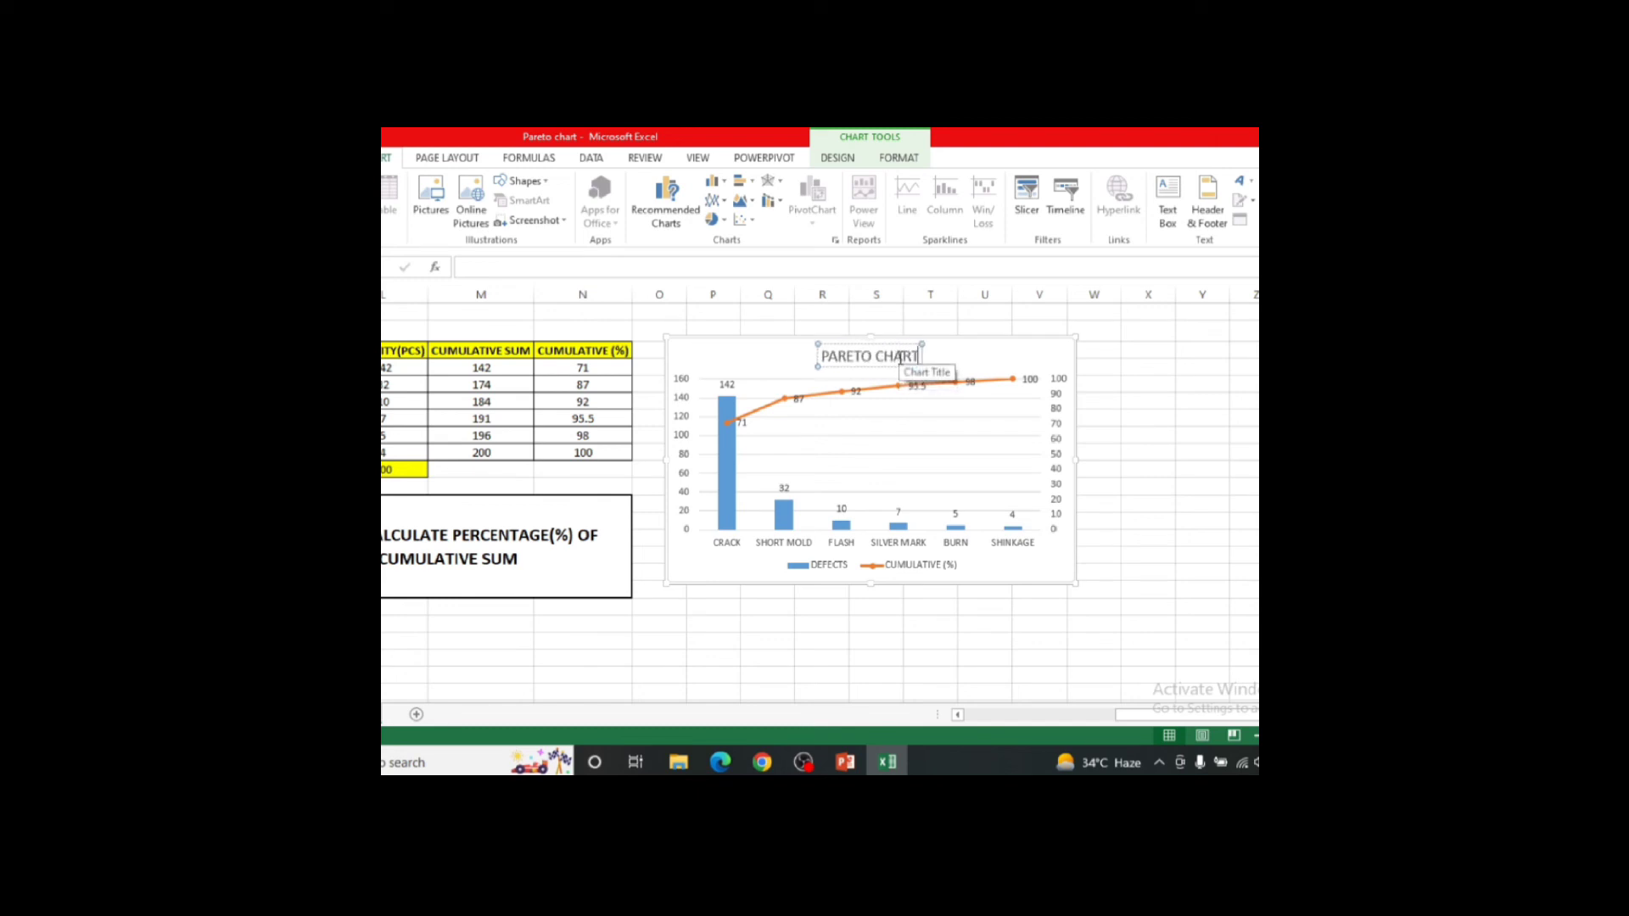
left_click(1106, 390)
Add axis titles to the Pareto chart.
left_click(1063, 460)
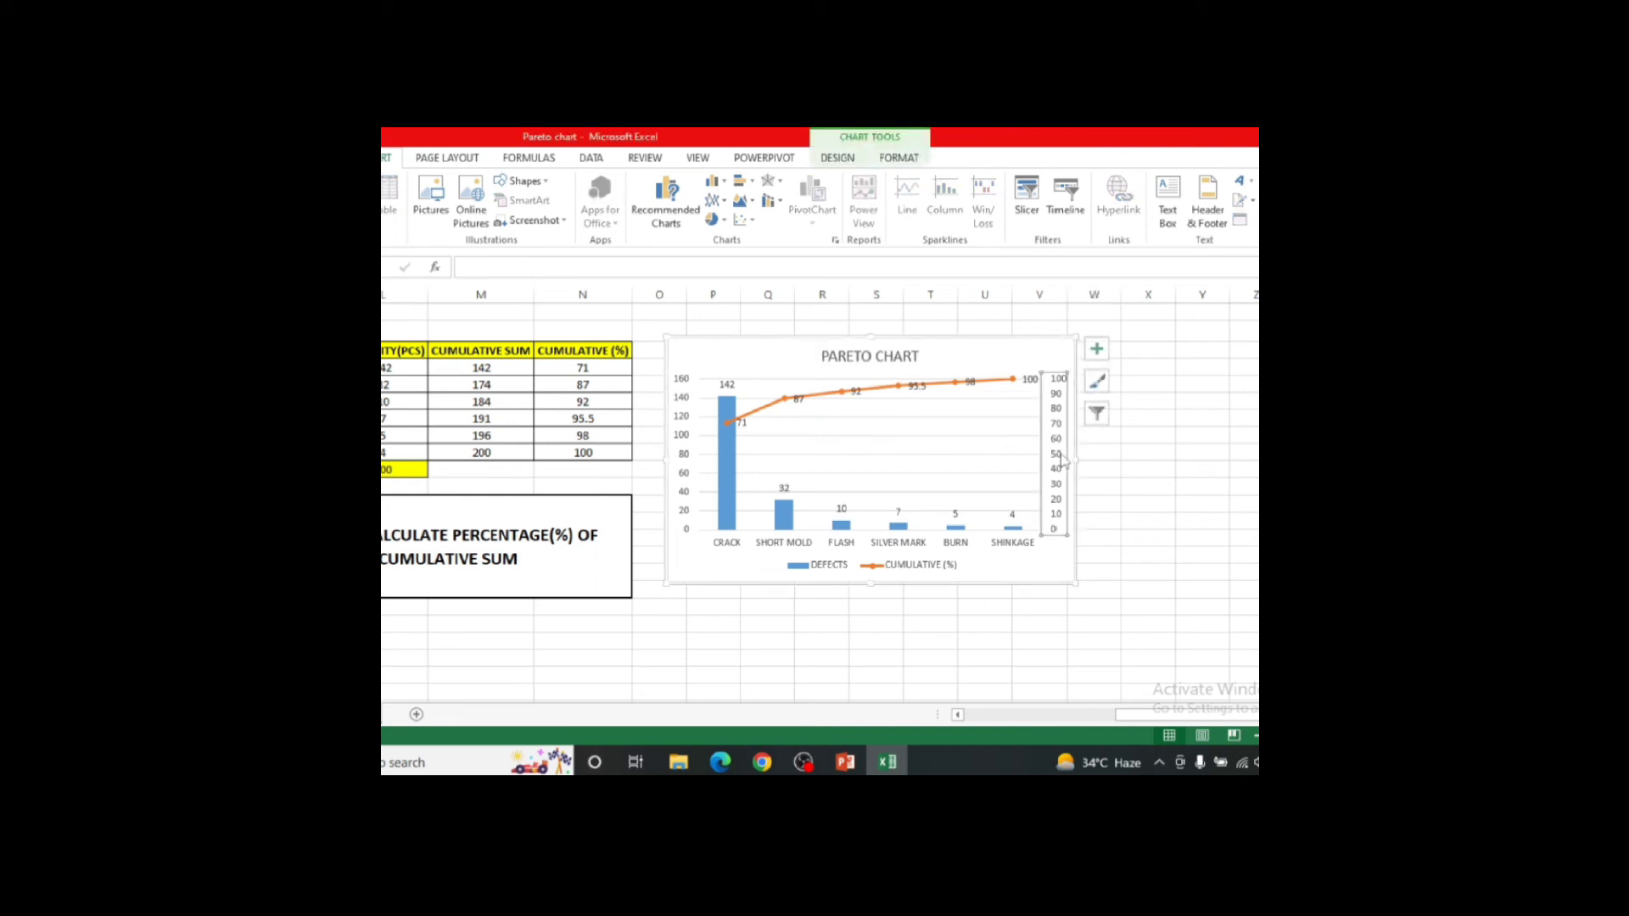
left_click(962, 561)
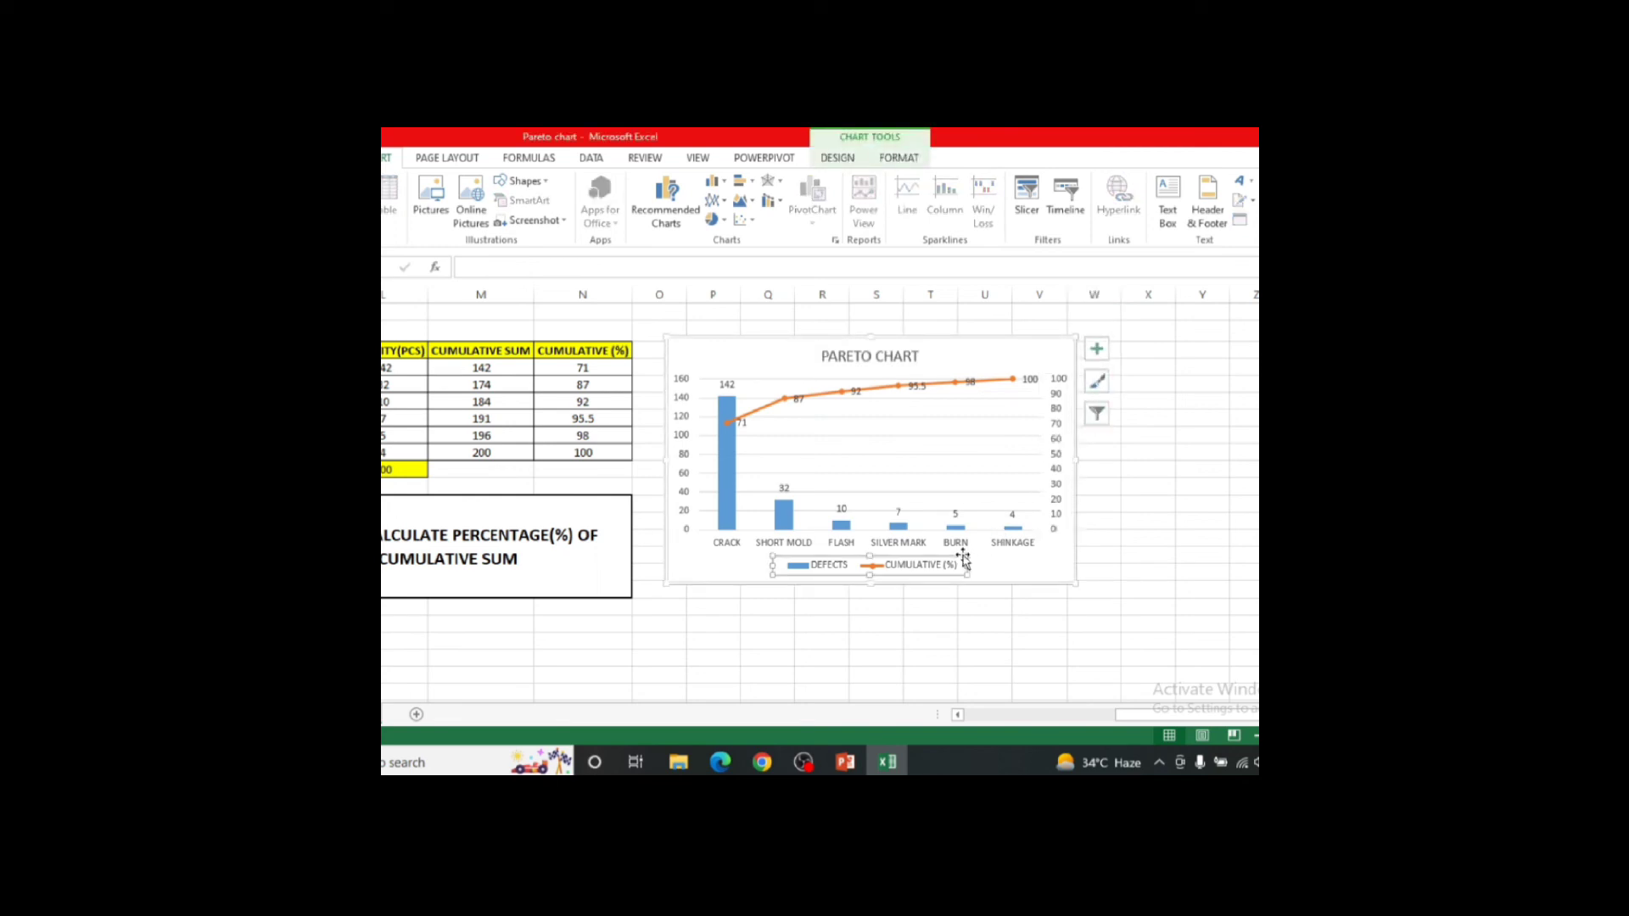
left_click(1098, 351)
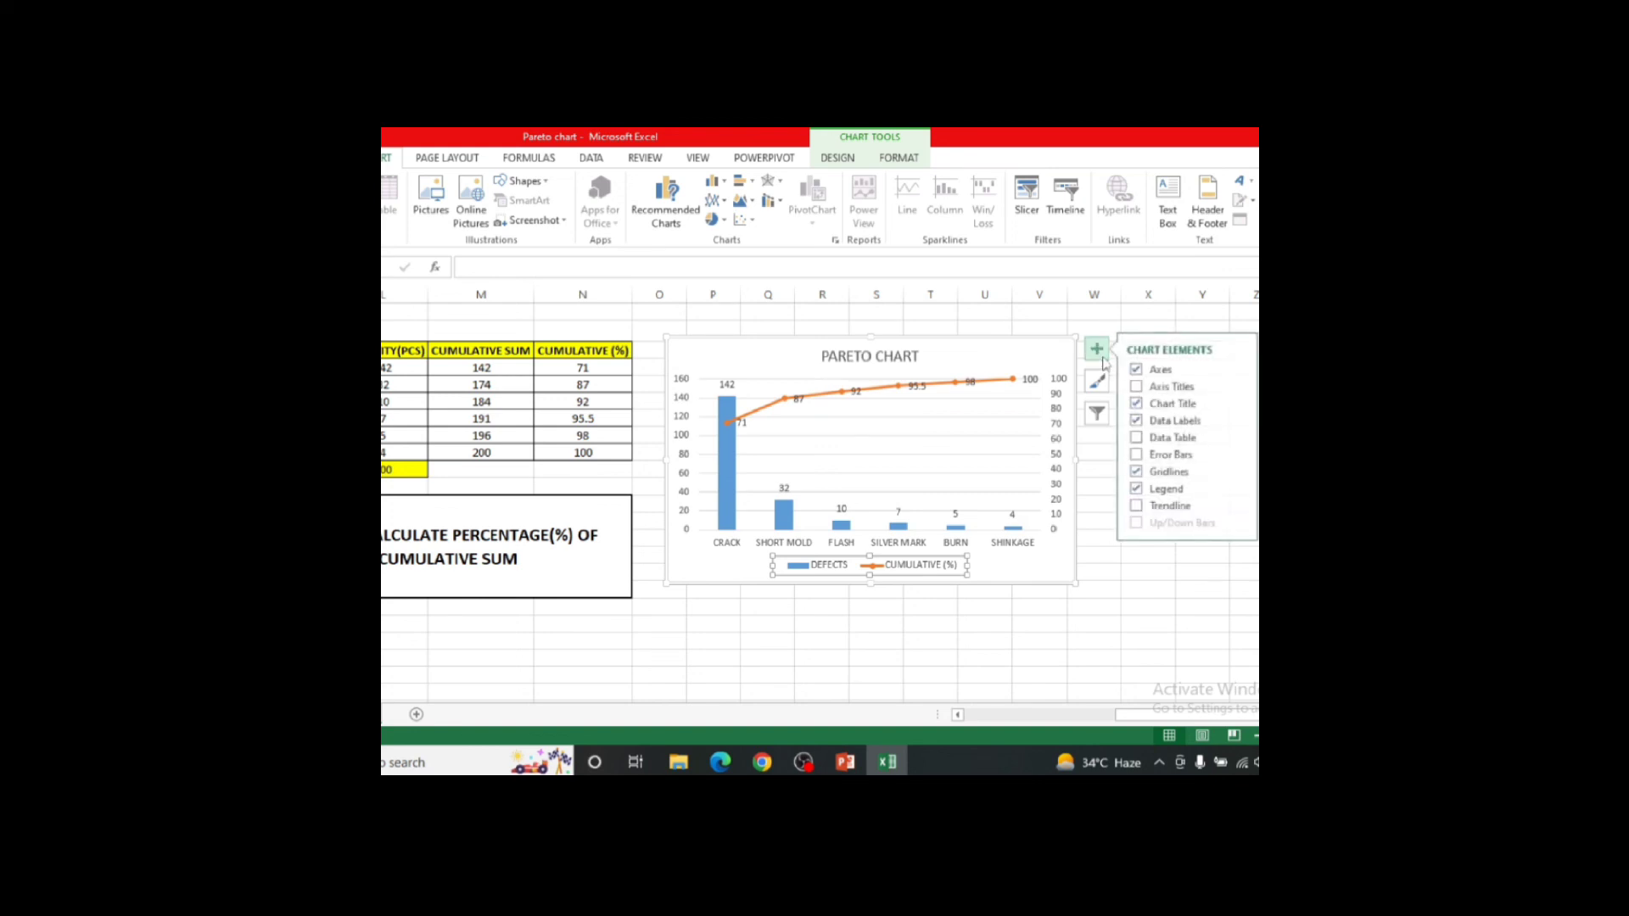
left_click(1138, 387)
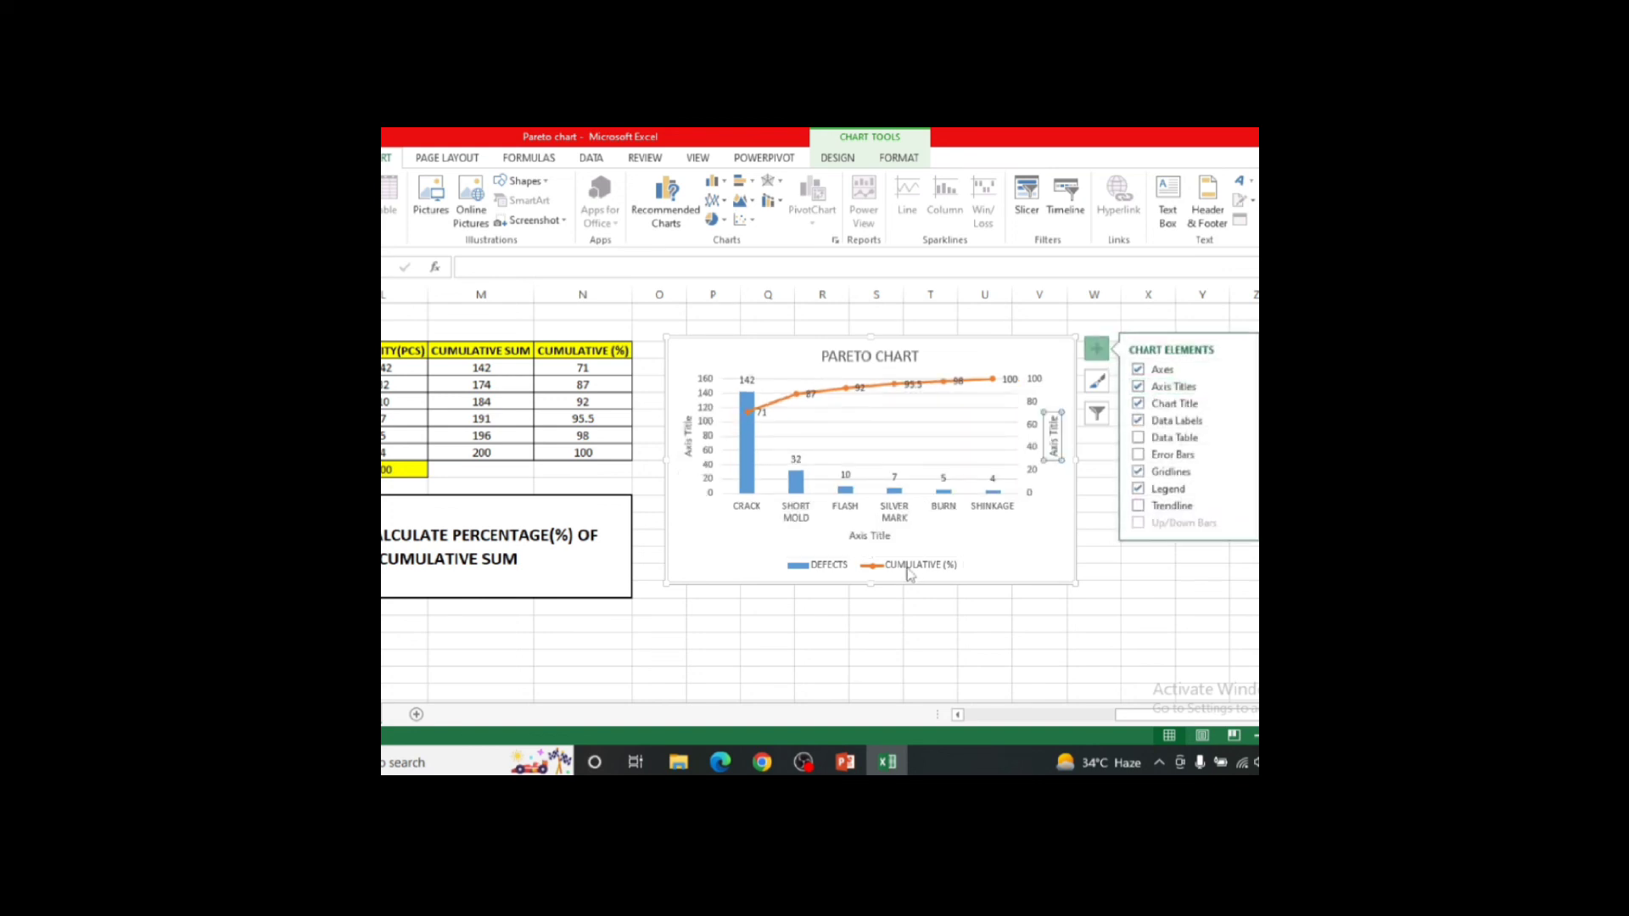
Replace the primary vertical axis title's placeholder text with QUANTITY.
left_click(692, 451)
left_click(689, 452)
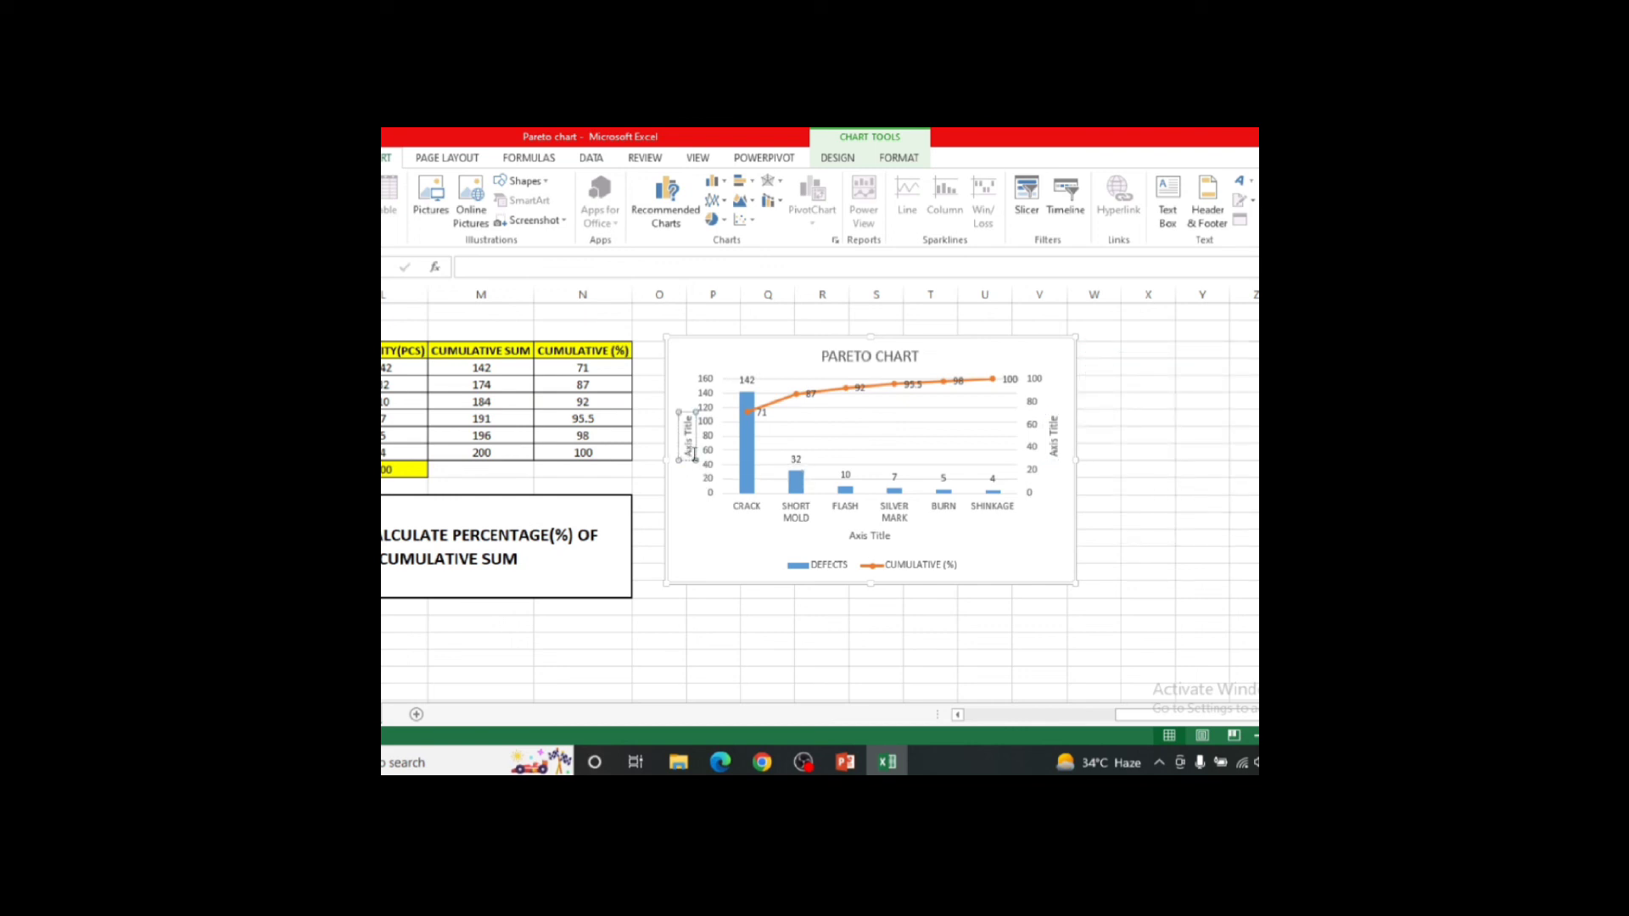
key("Delete")
key("Delete")
key("Delete")
key("Delete")
key("Delete")
key("Delete")
key("Delete")
key("Delete")
key("Delete")
key("Delete")
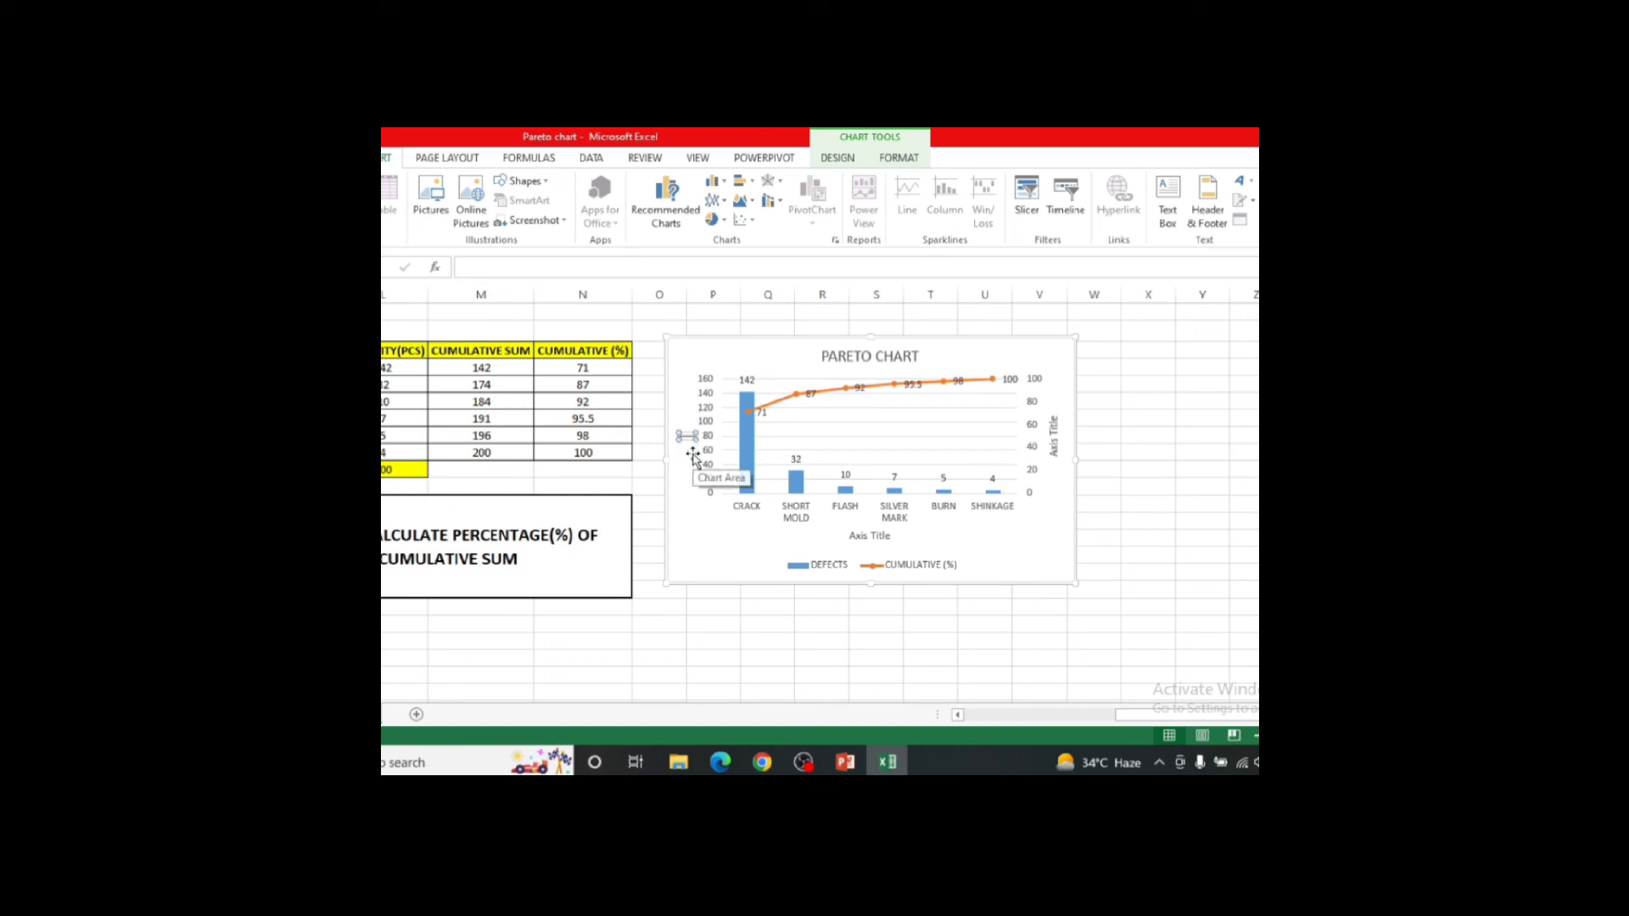
type("QUANTITY")
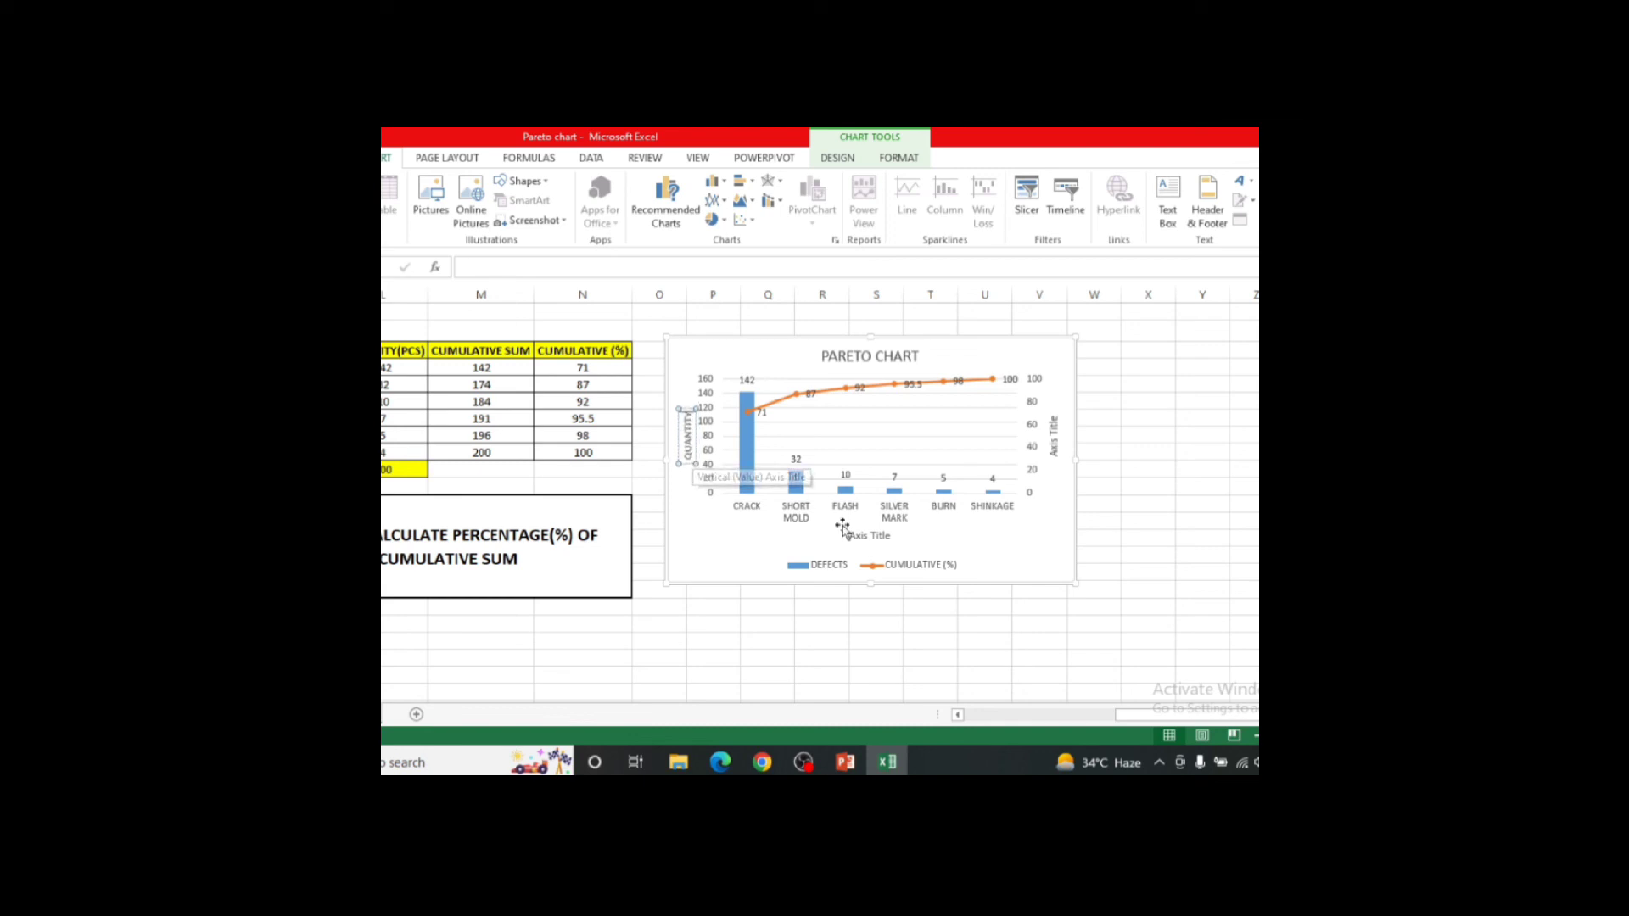
Replace the horizontal axis title's placeholder text with DEFECTS.
left_click(871, 534)
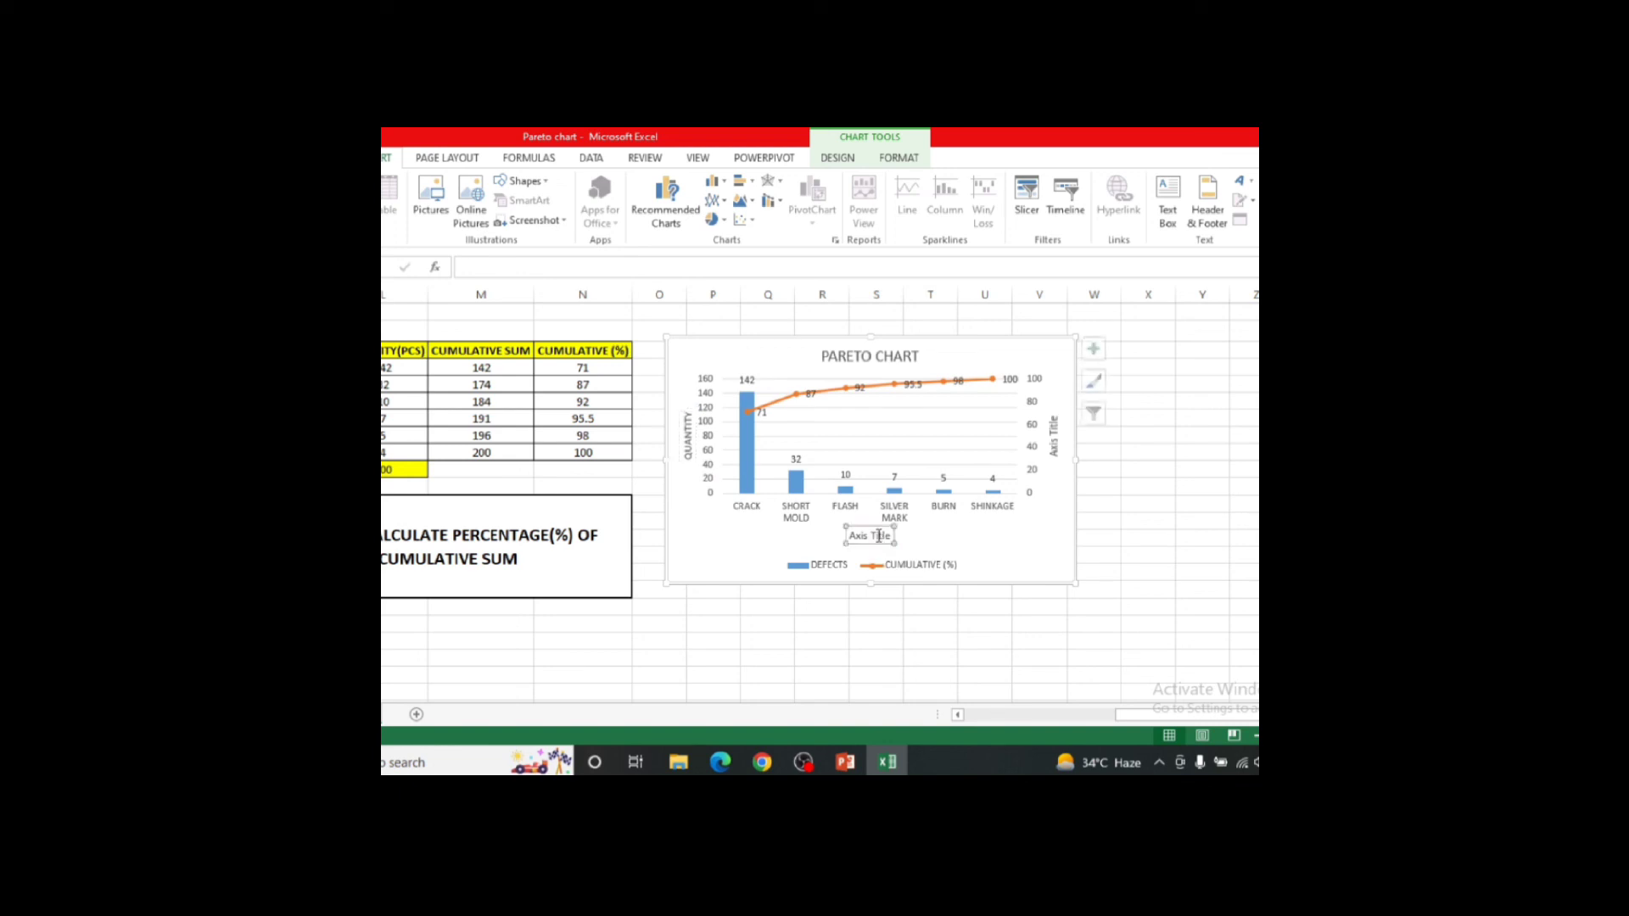
left_click(880, 536)
key("BackSpace")
key("BackSpace")
key("BackSpace")
key("BackSpace")
key("BackSpace")
key("BackSpace")
key("BackSpace")
key("BackSpace")
key("BackSpace")
key("BackSpace")
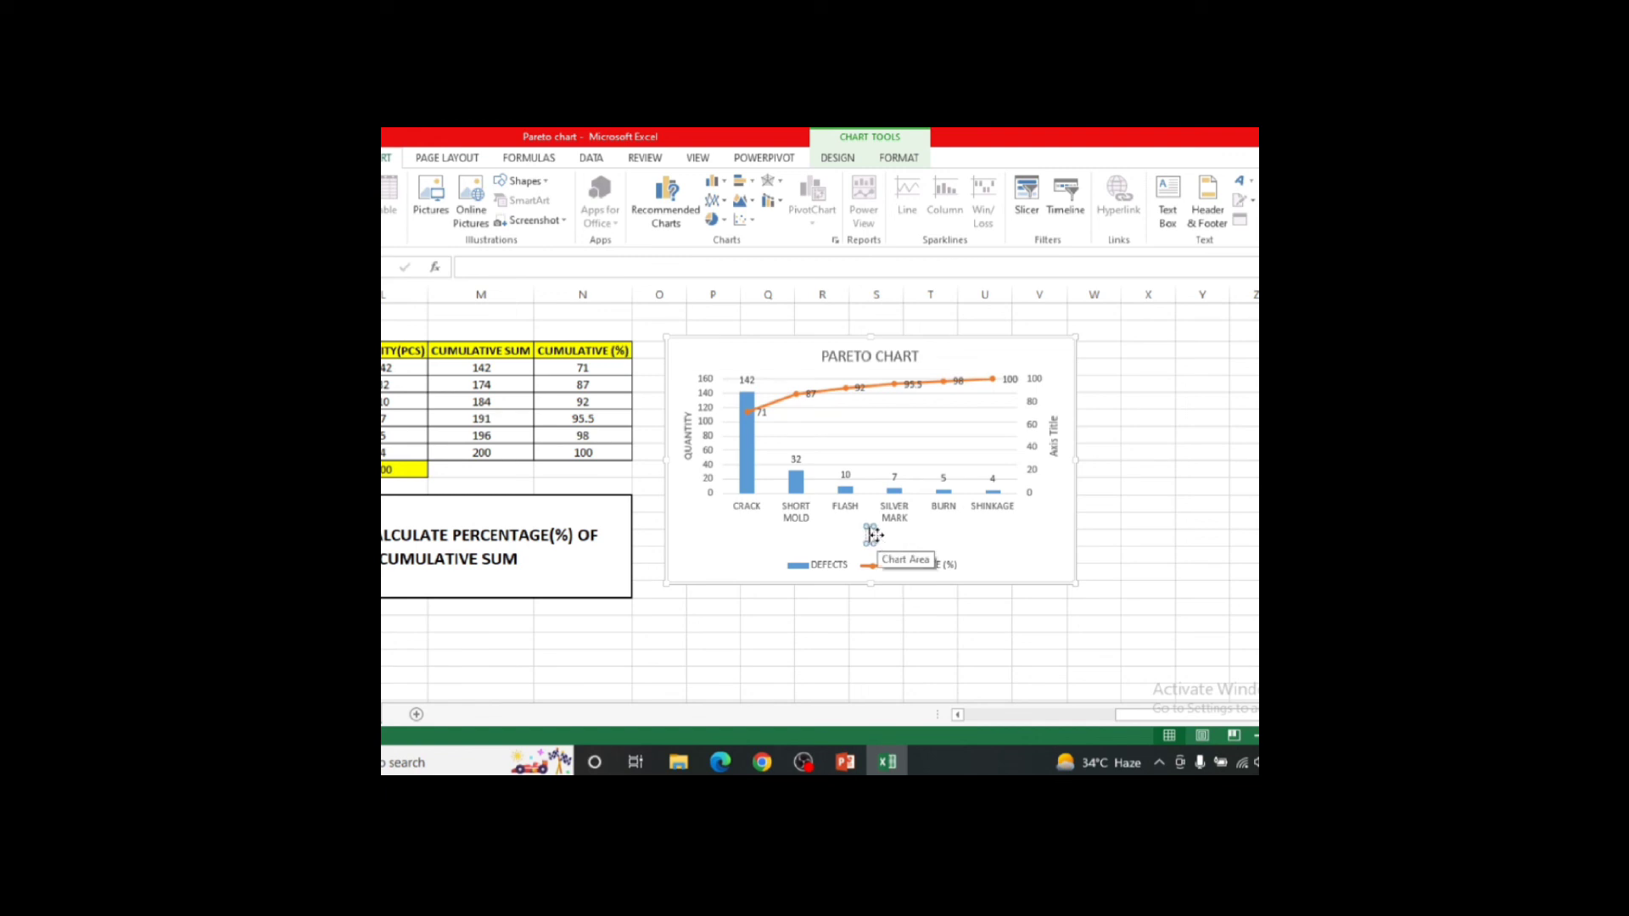
type("DEFECTS")
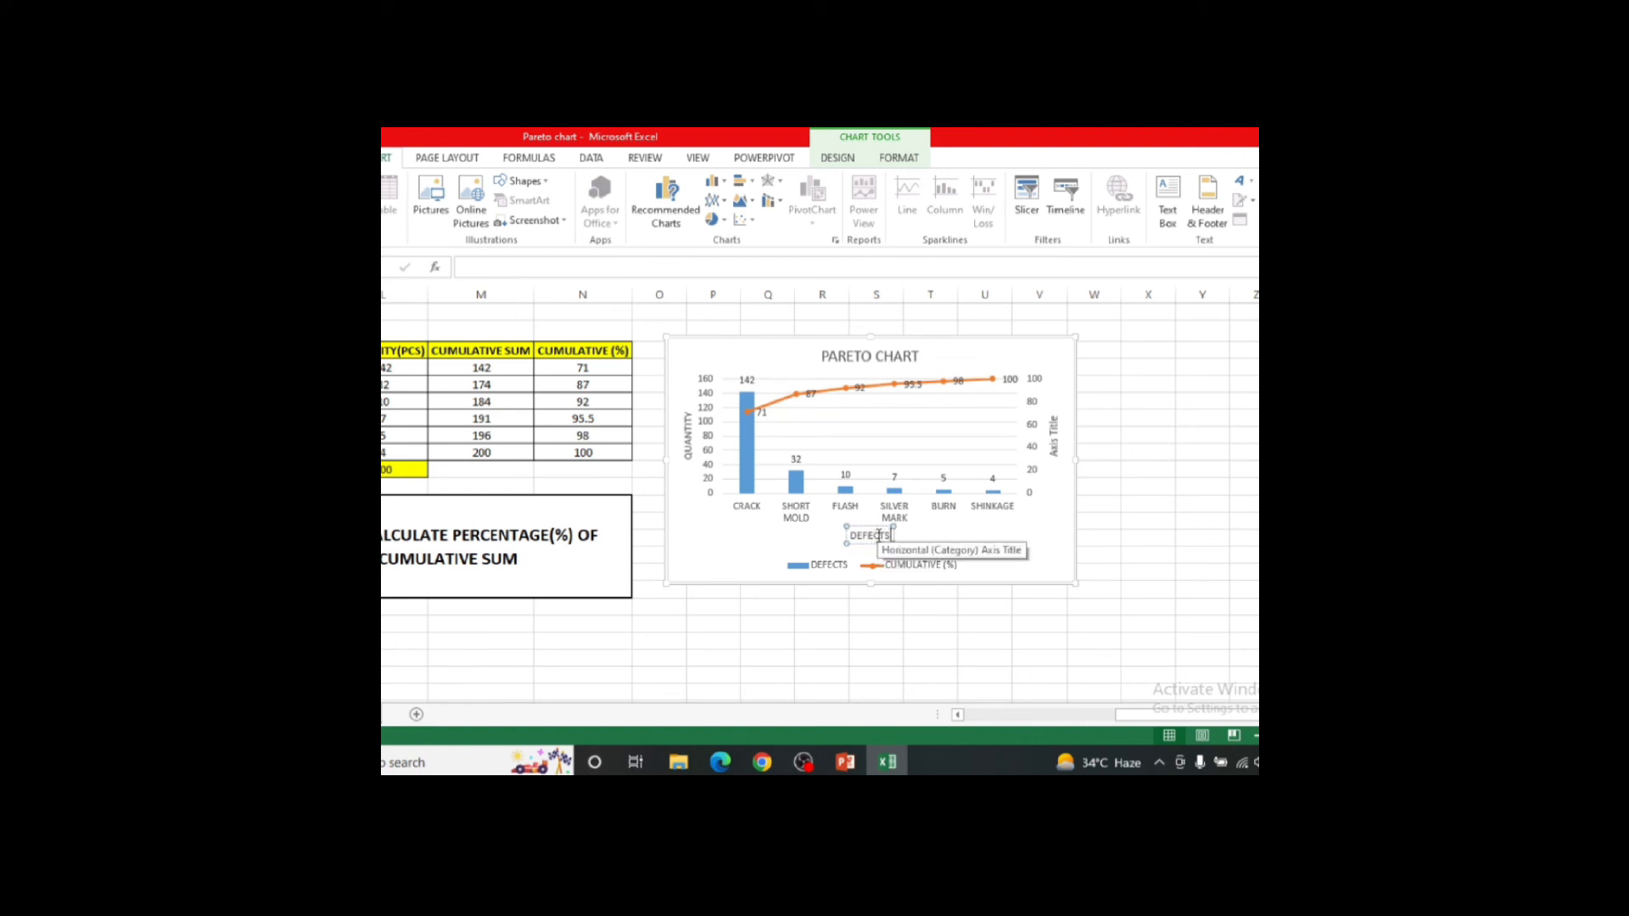
Replace the secondary vertical axis title's placeholder text with CUM% and finish editing the title.
left_click(1053, 443)
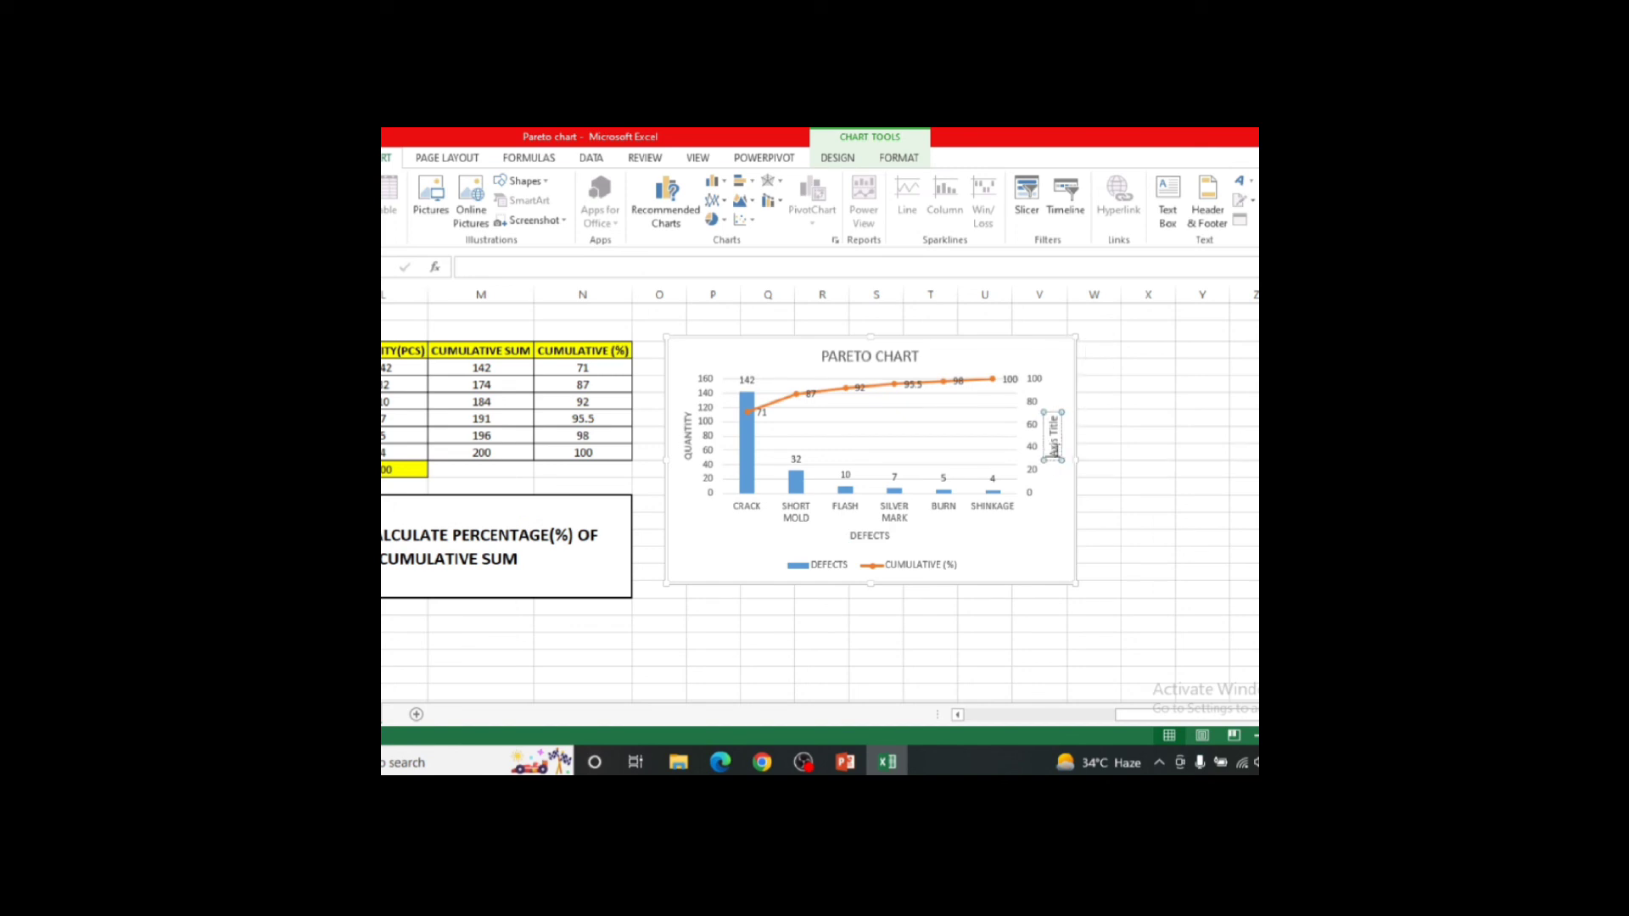
key("BackSpace")
key("BackSpace")
key("BackSpace")
key("BackSpace")
key("BackSpace")
key("BackSpace")
key("BackSpace")
key("BackSpace")
key("BackSpace")
key("BackSpace")
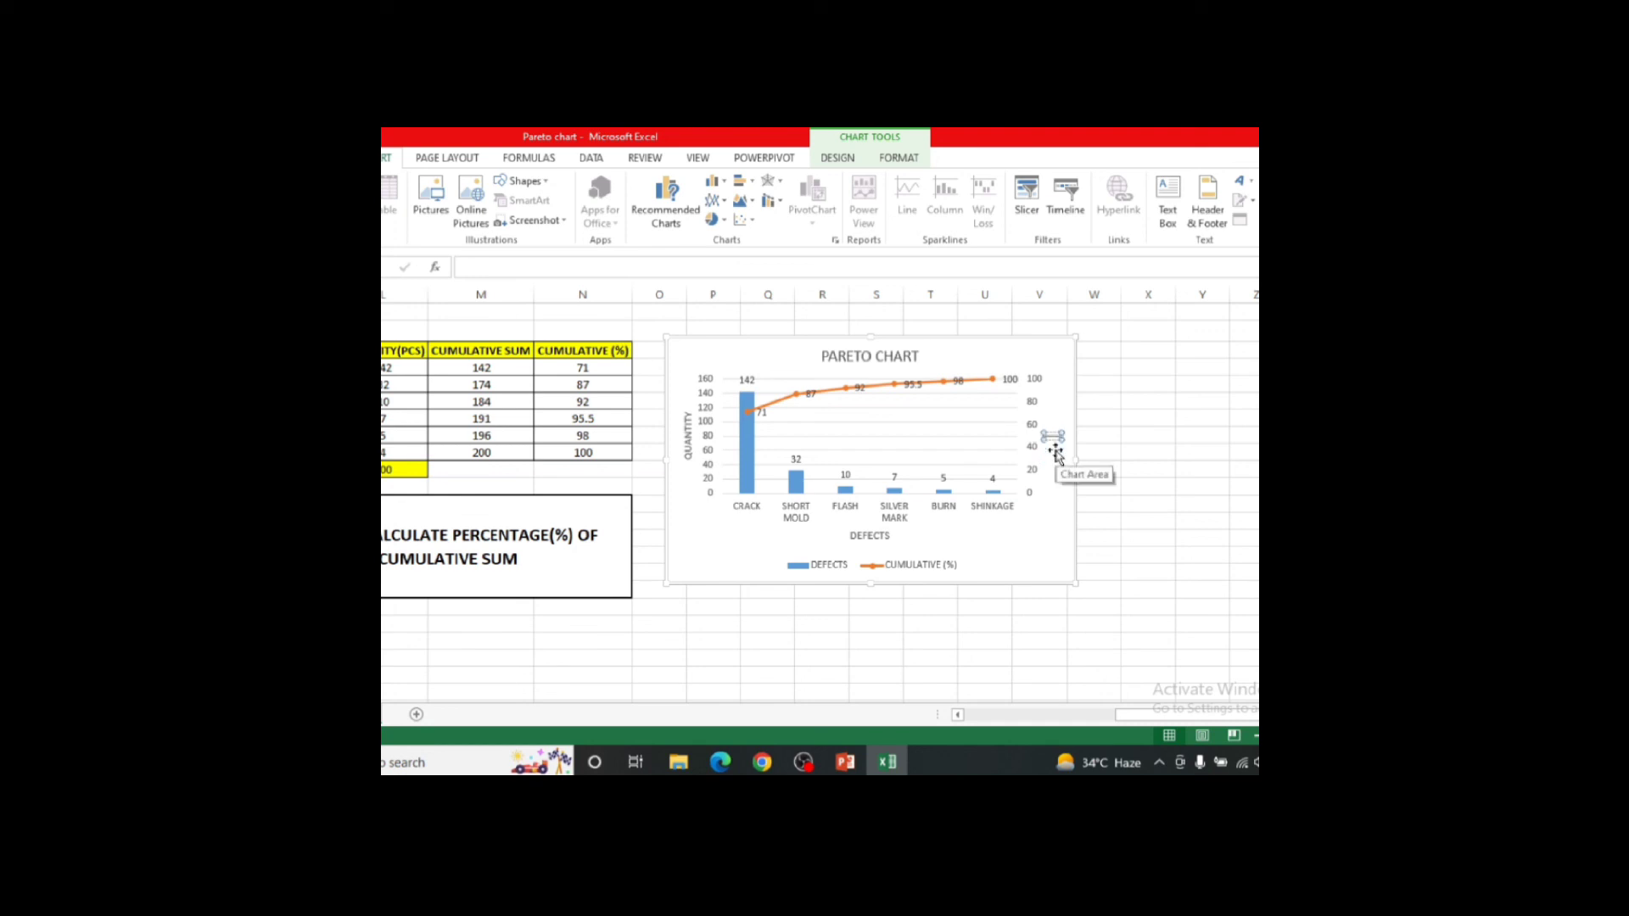
type("CUM")
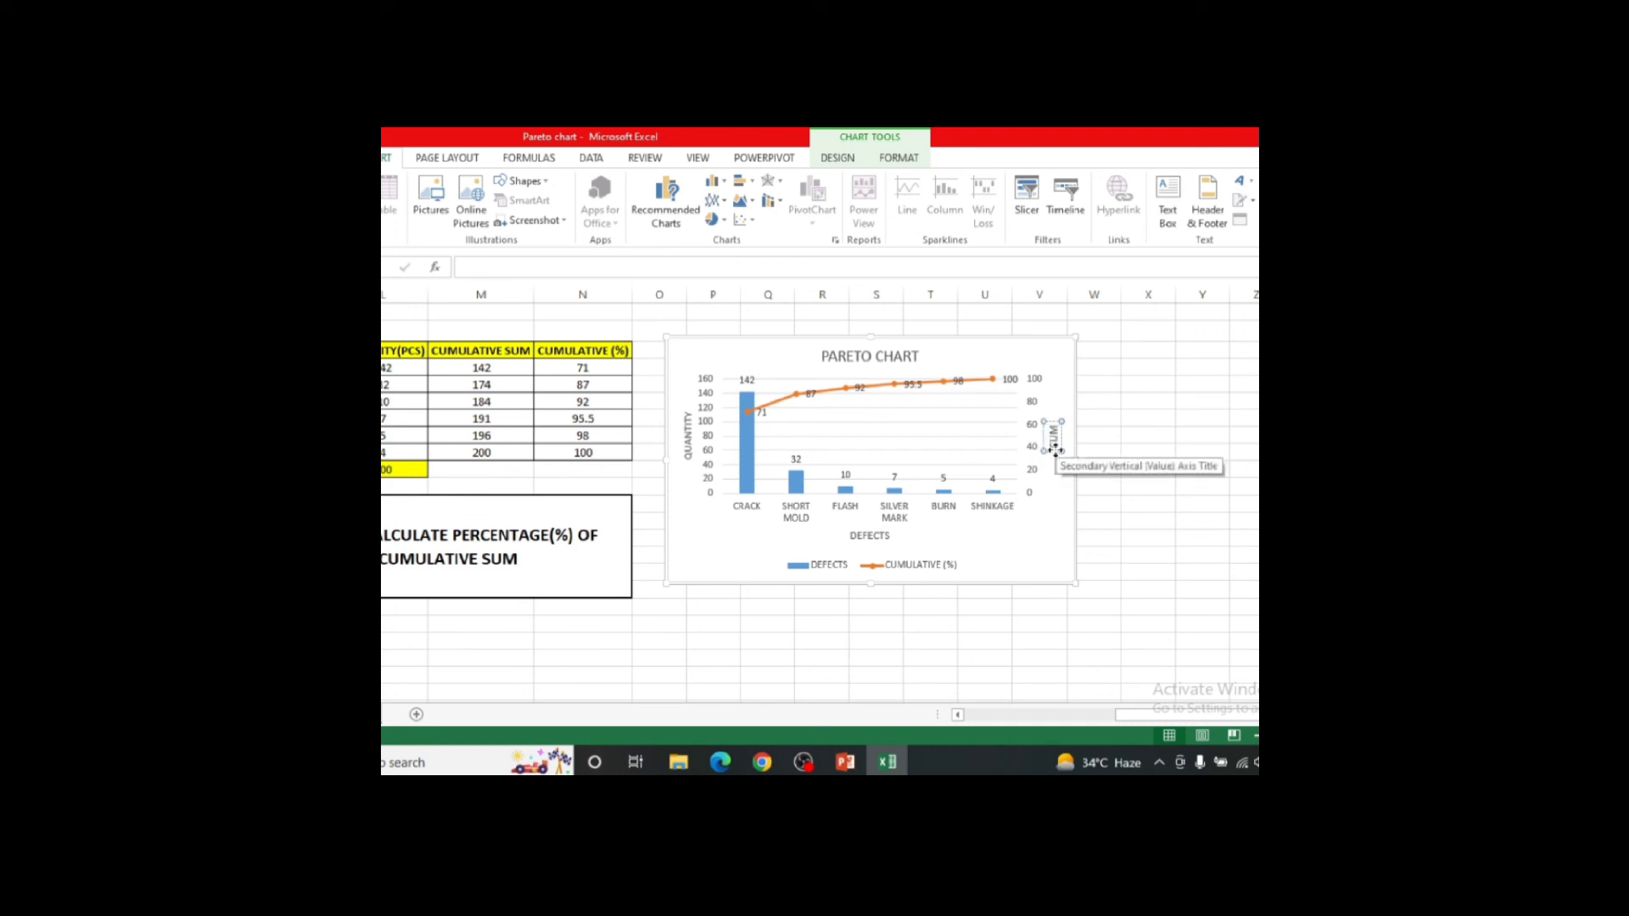
type("%")
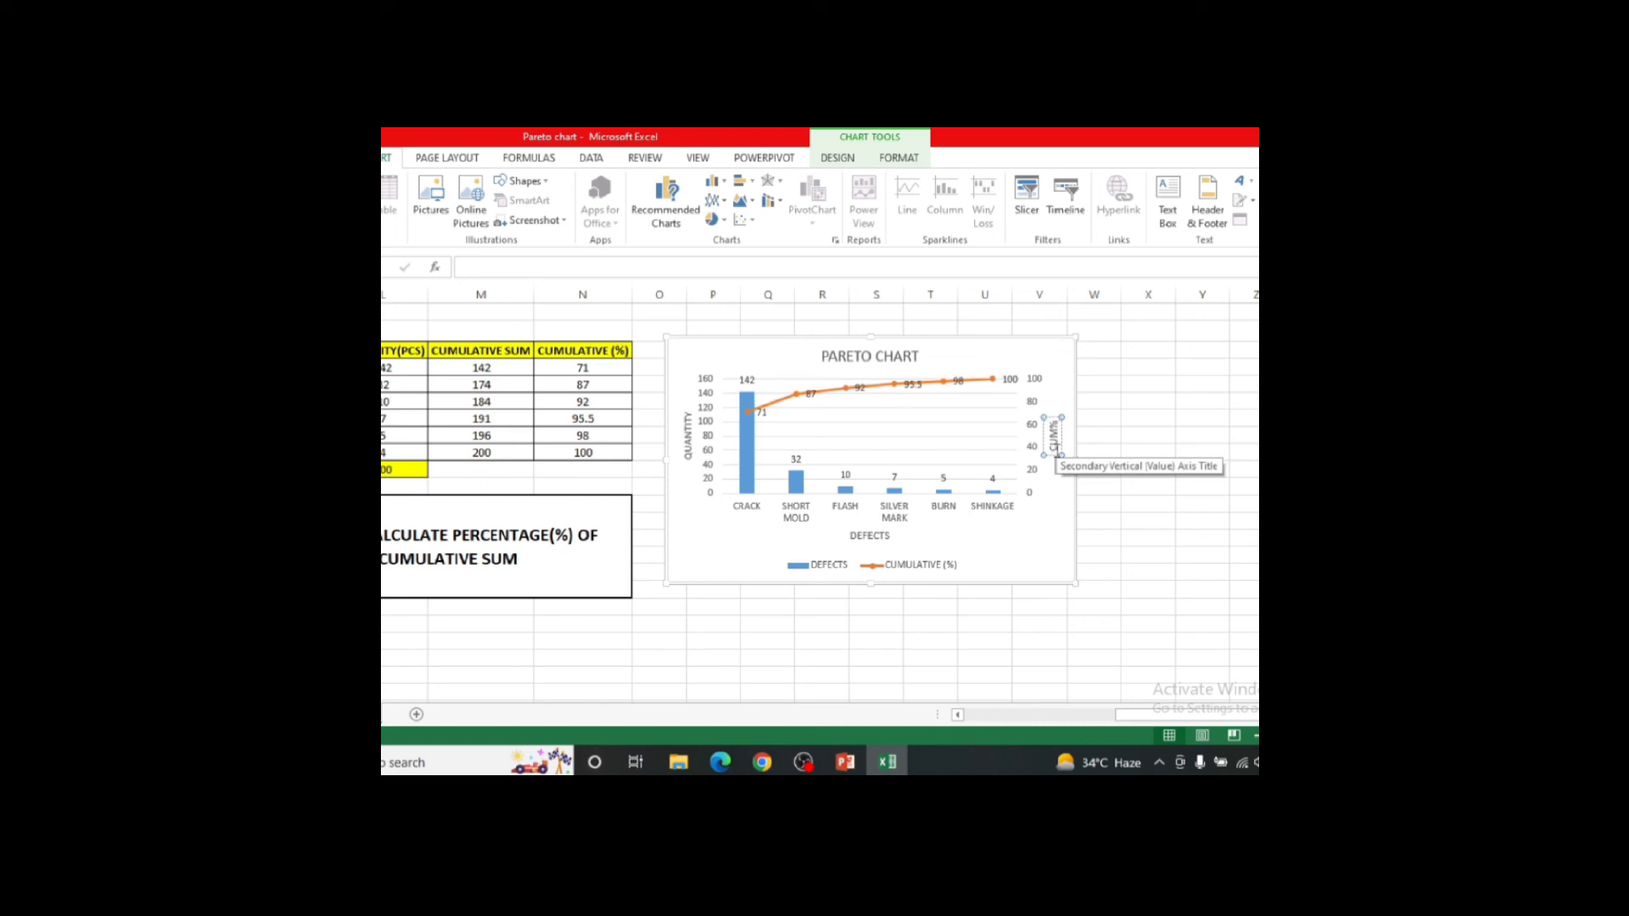
left_click(1146, 559)
left_click(1056, 565)
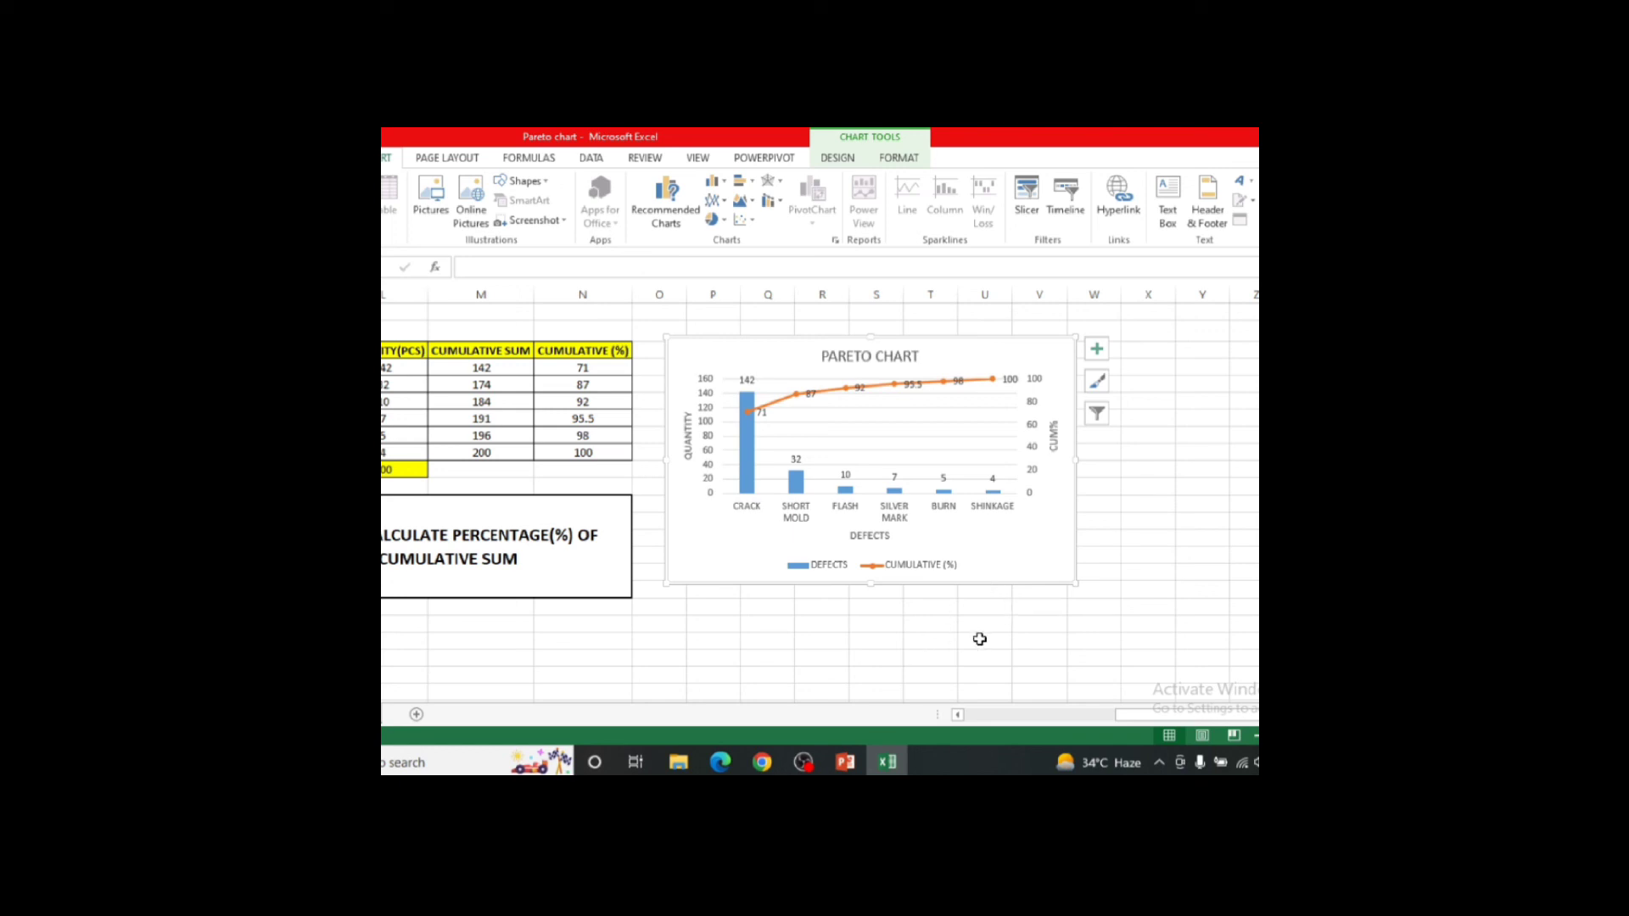
Switch to the PARETO CHART presentation in PowerPoint, start the slide show from the current slide and advance to the following slide.
left_click(846, 762)
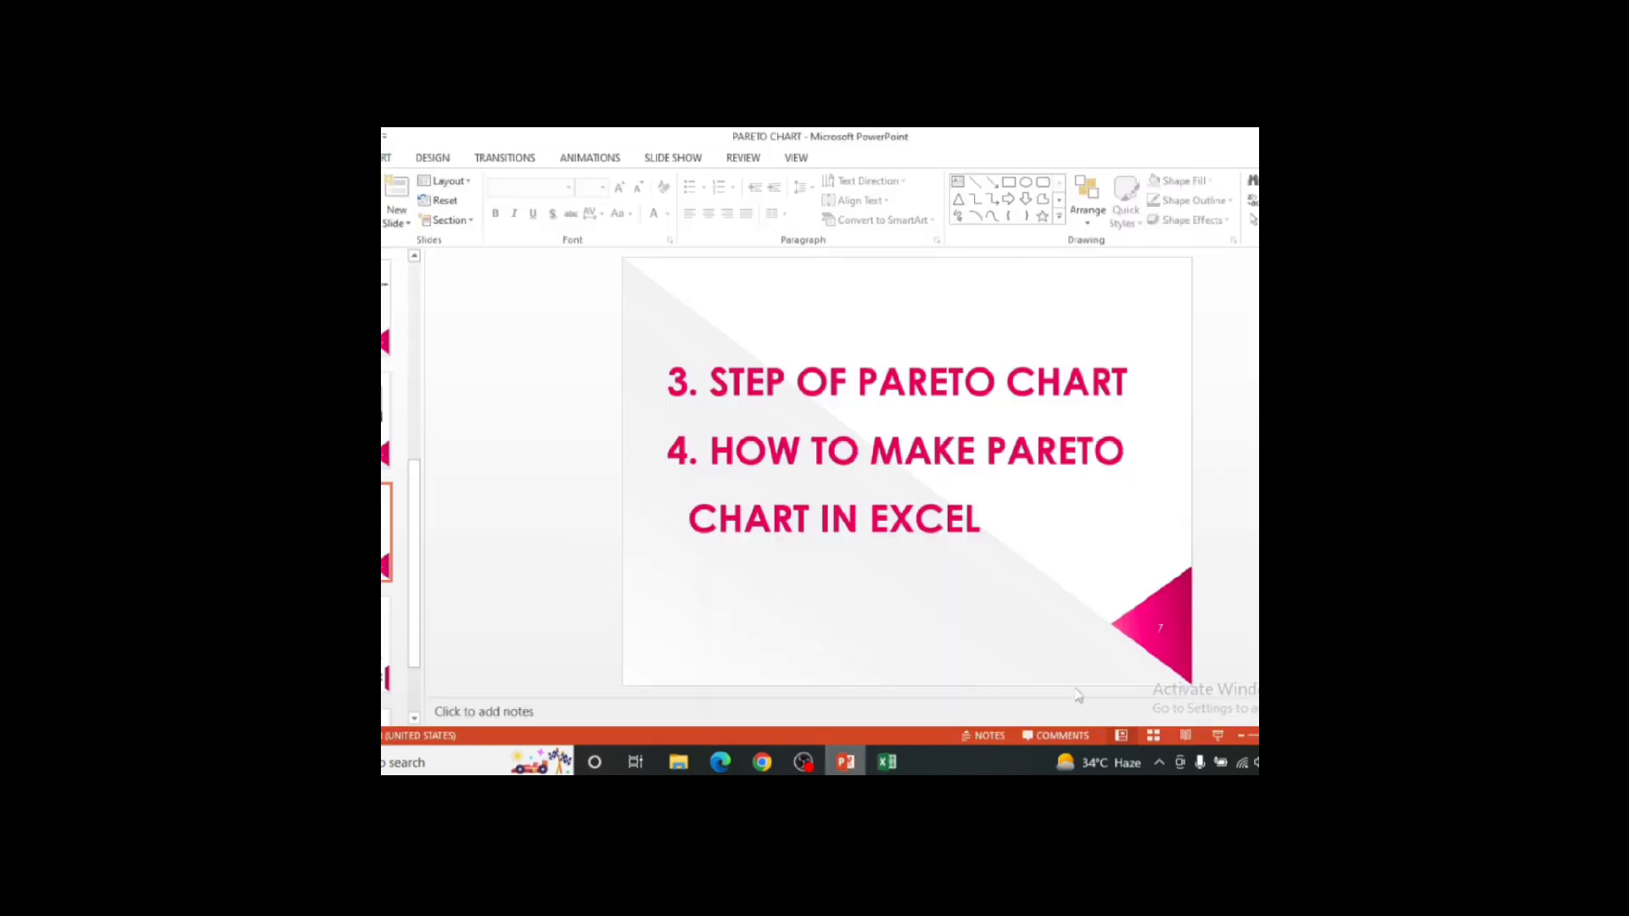
left_click(1219, 736)
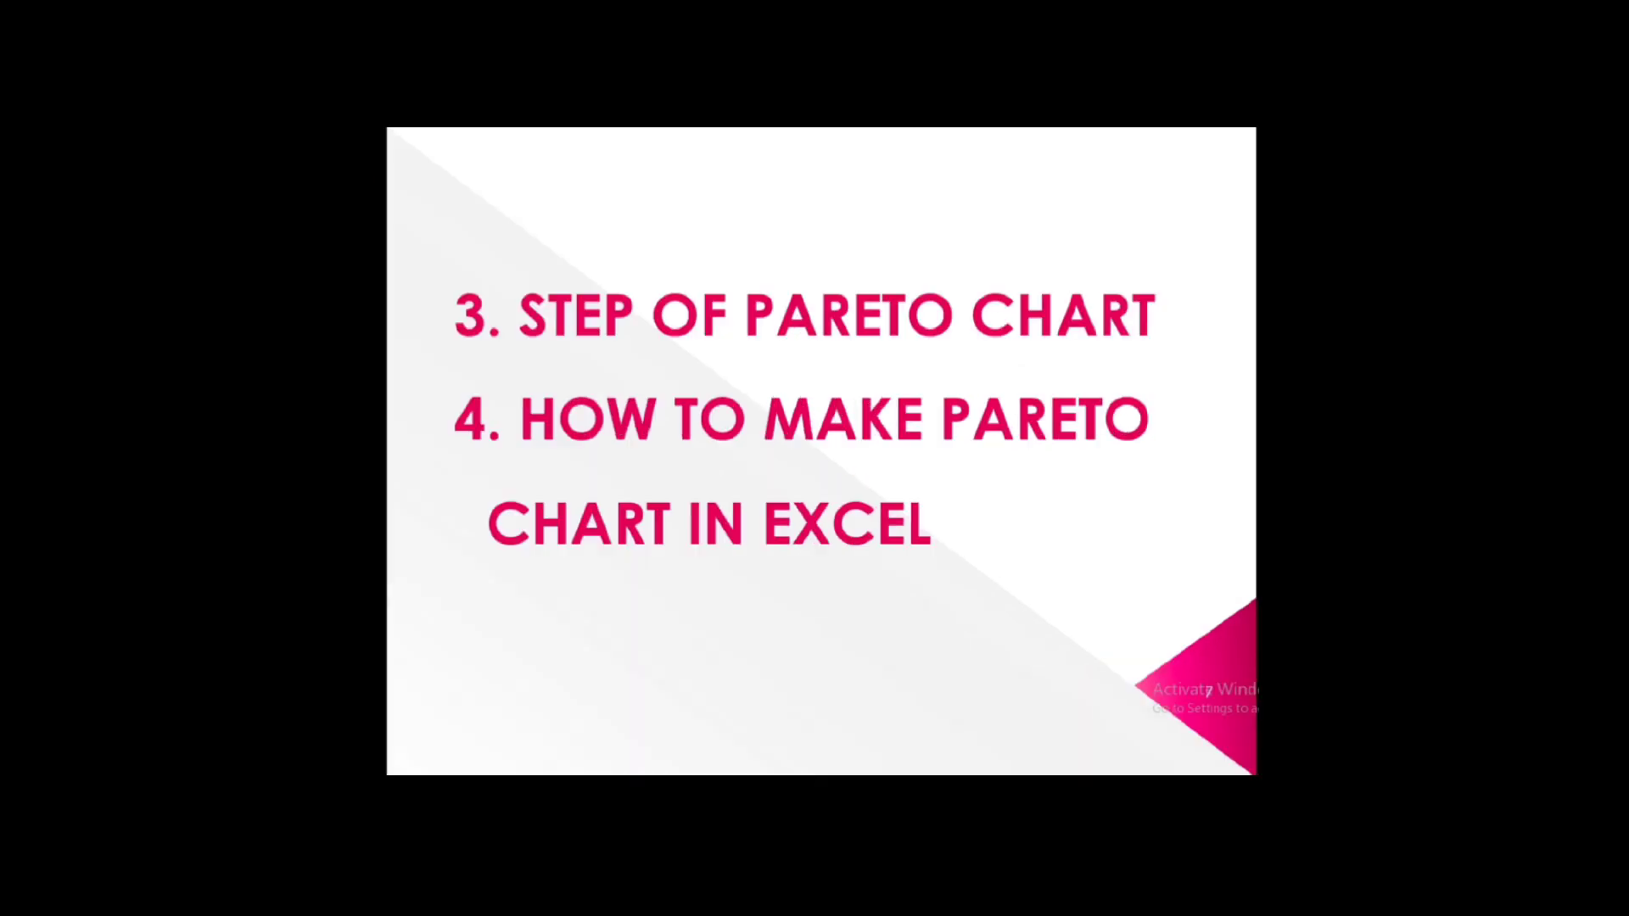
key("Right")
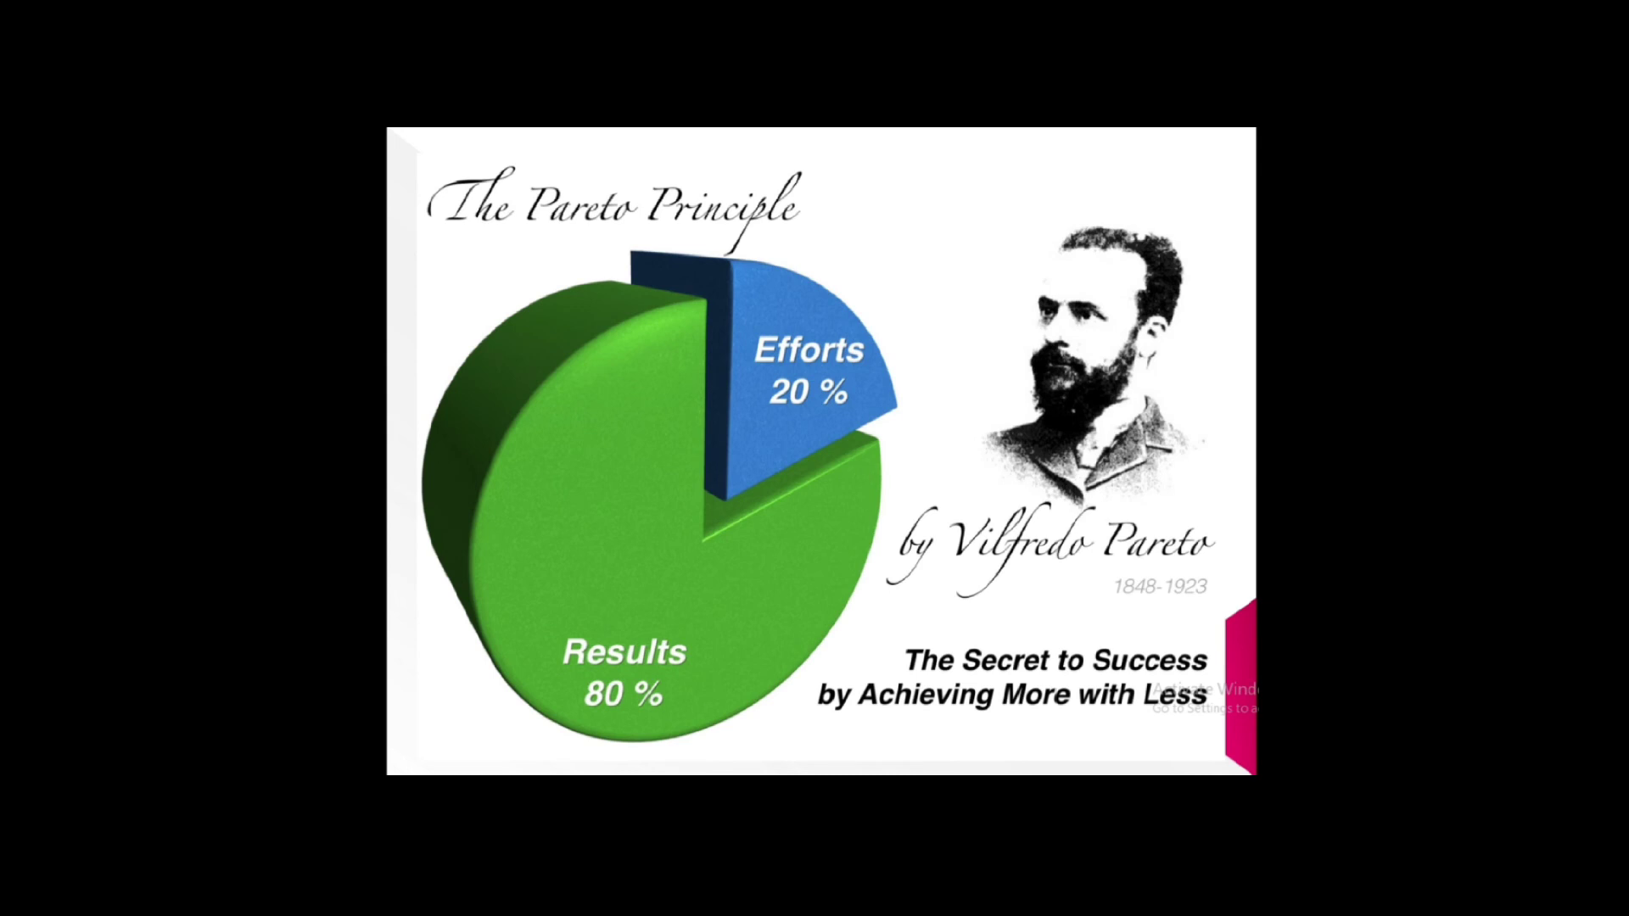